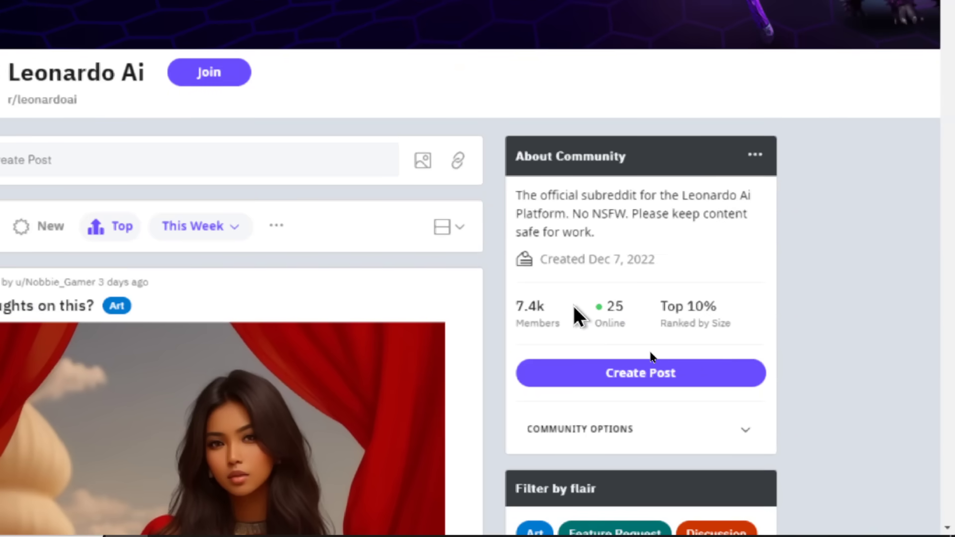
Browse this week's top posts in the r/leonardoai community to examine the shared AI artwork
scroll(574, 311, "down", 5)
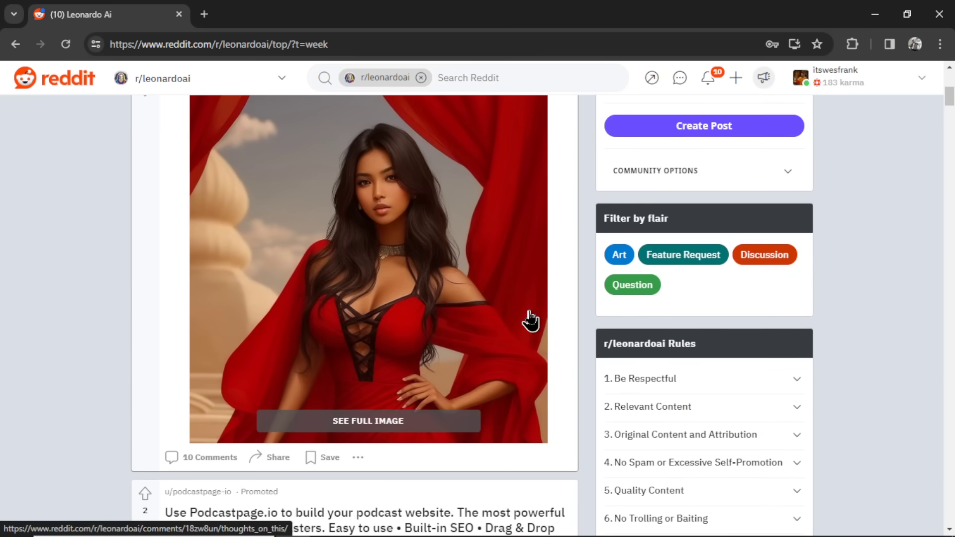
scroll(530, 321, "down", 8)
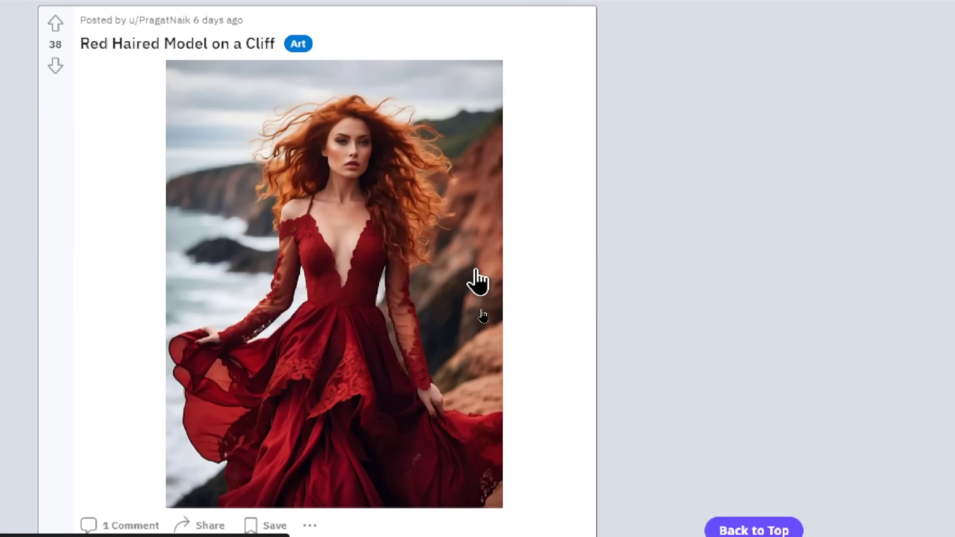
scroll(481, 283, "down", 5)
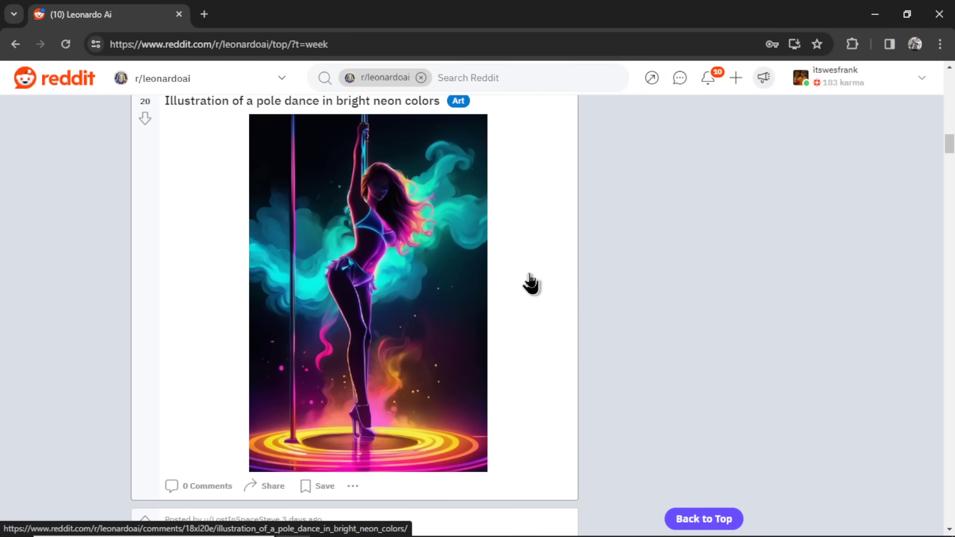
scroll(645, 286, "down", 8)
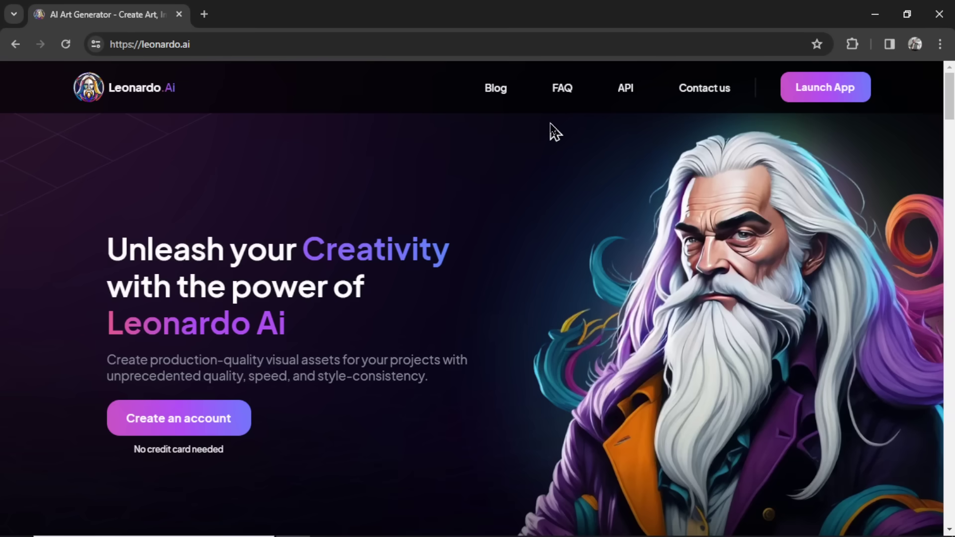
Open the Leonardo.Ai FAQ and read what makes Leonardo different, highlighting "granular control" and "cutting-edge backend features"
left_click(565, 96)
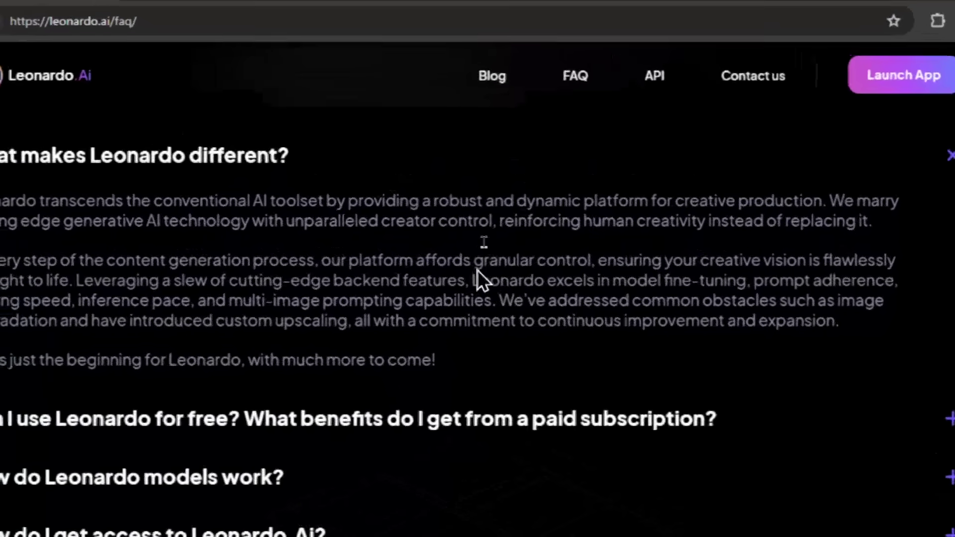
left_click_drag(469, 236, 552, 237)
left_click_drag(478, 268, 490, 268)
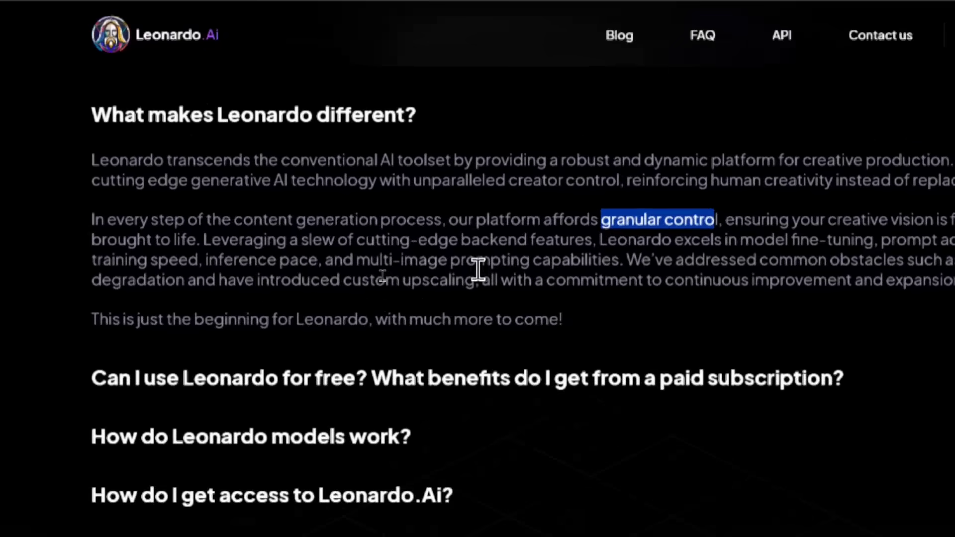
left_click_drag(357, 264, 586, 271)
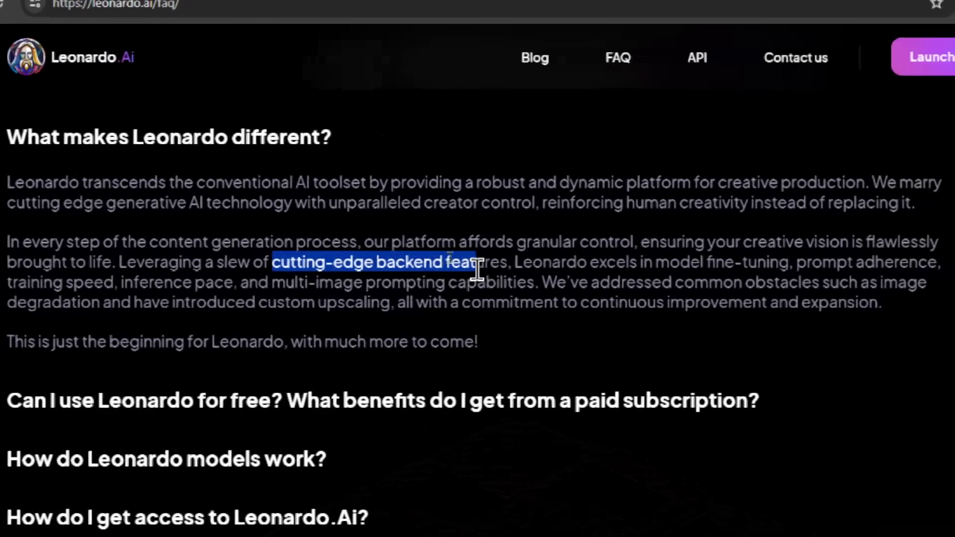
Expand the FAQ answer on free use and paid benefits, highlighting the daily token quota, faster image generation and premium features
left_click(650, 404)
left_click(583, 208)
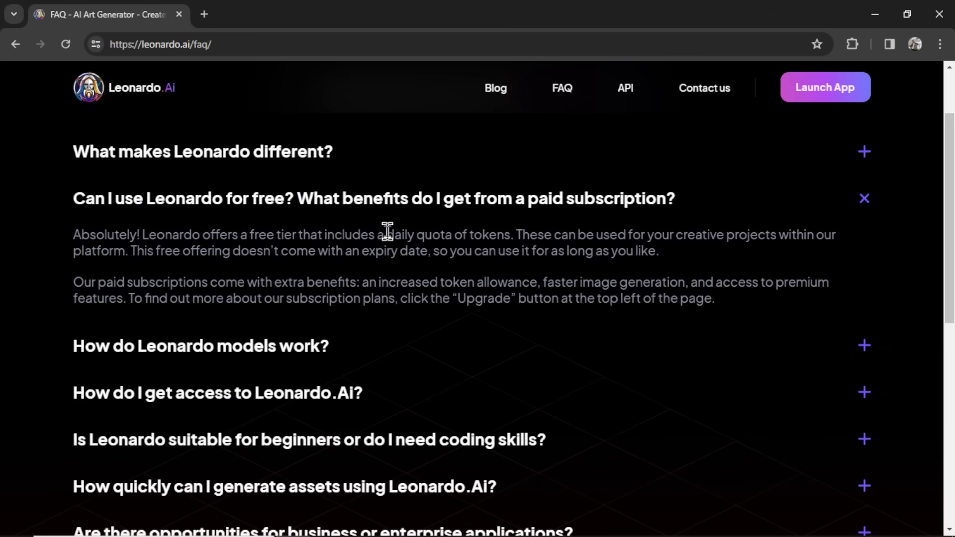
left_click_drag(386, 235, 514, 234)
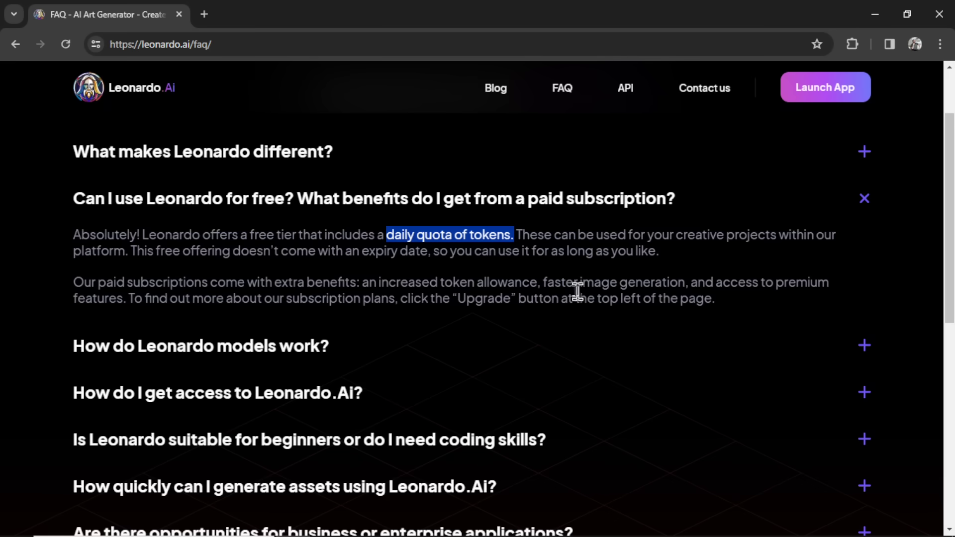
left_click_drag(544, 284, 686, 283)
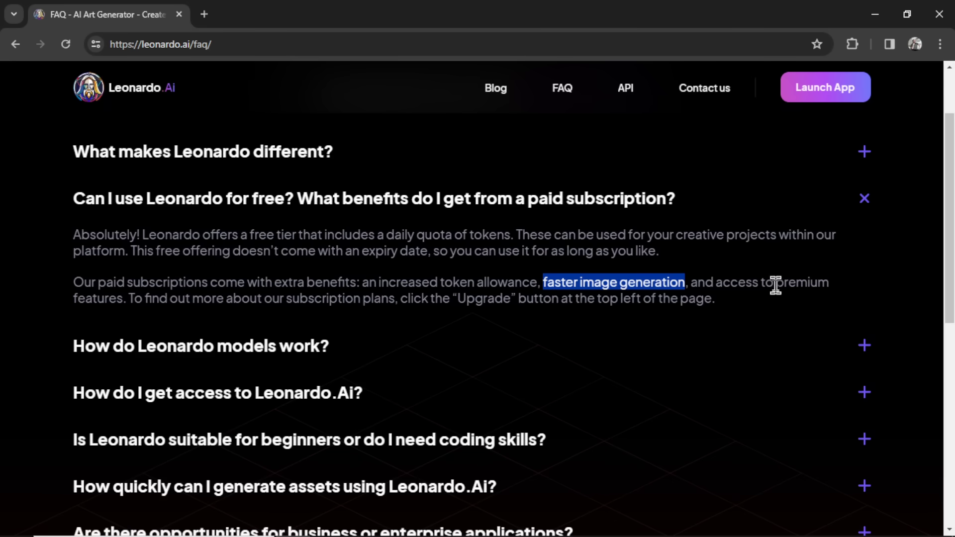
left_click_drag(777, 283, 831, 289)
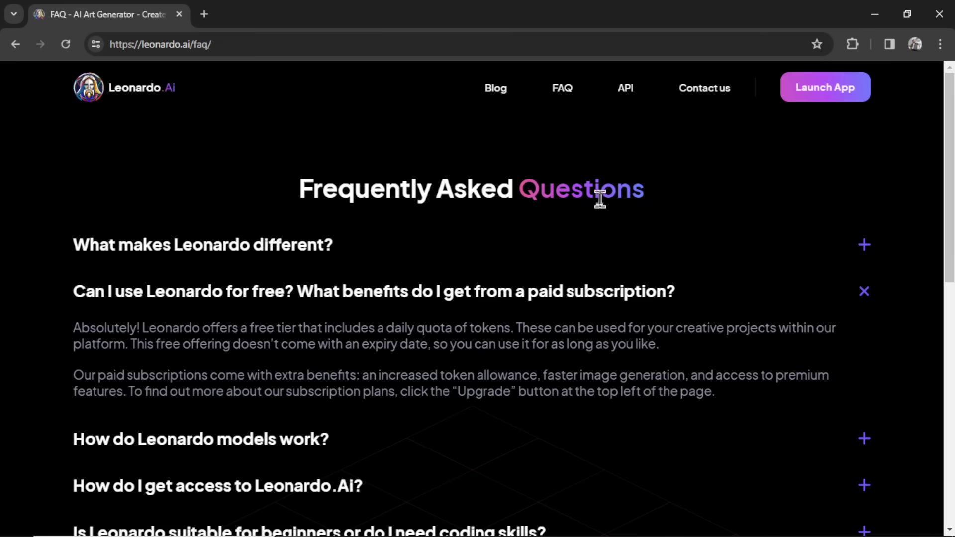
Launch the Leonardo.Ai app, enter the account username and select Art and Stock Images as interests
left_click(828, 97)
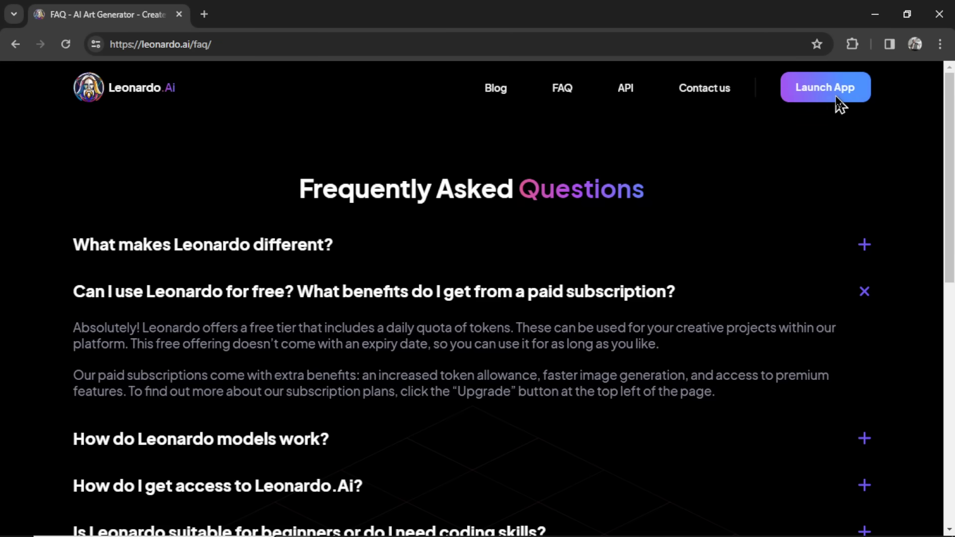
left_click(238, 280)
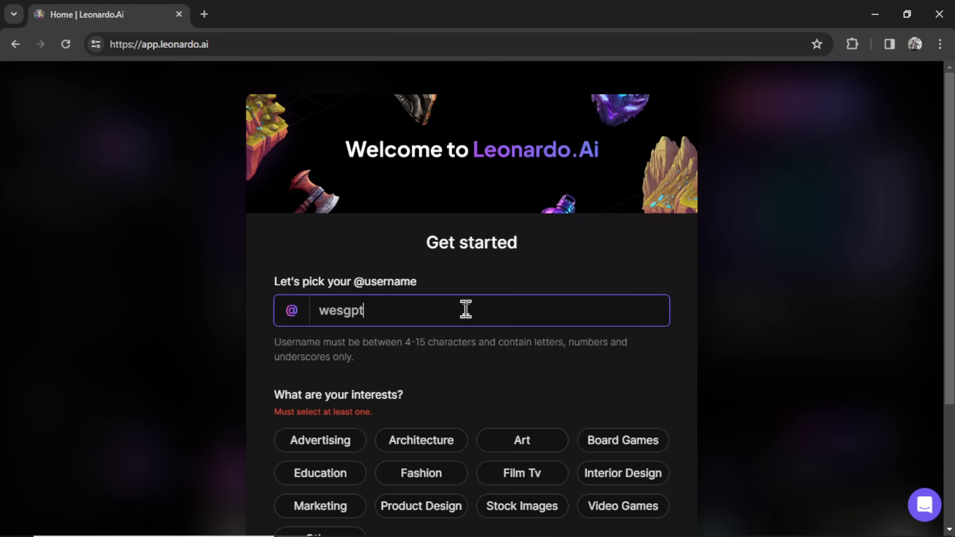
scroll(589, 297, "down", 3)
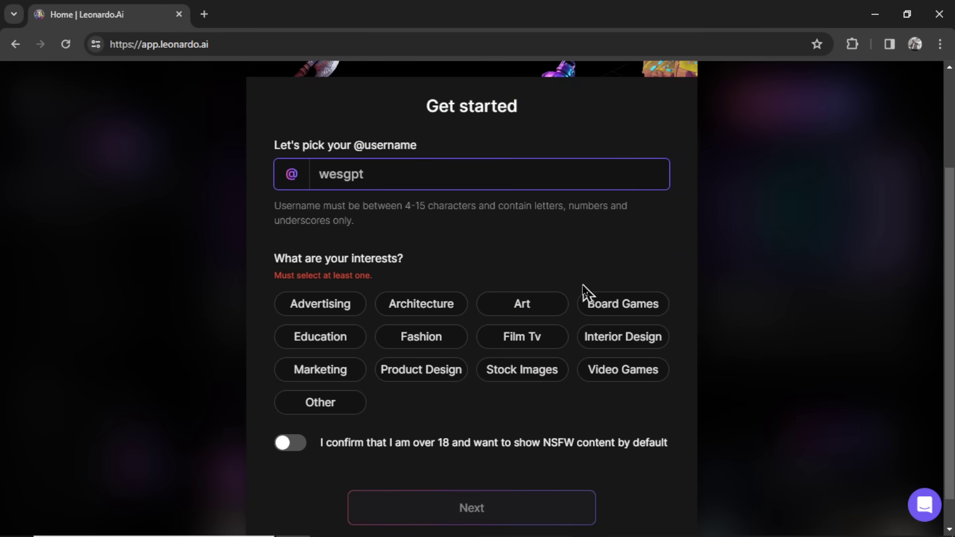
left_click(539, 373)
left_click(540, 302)
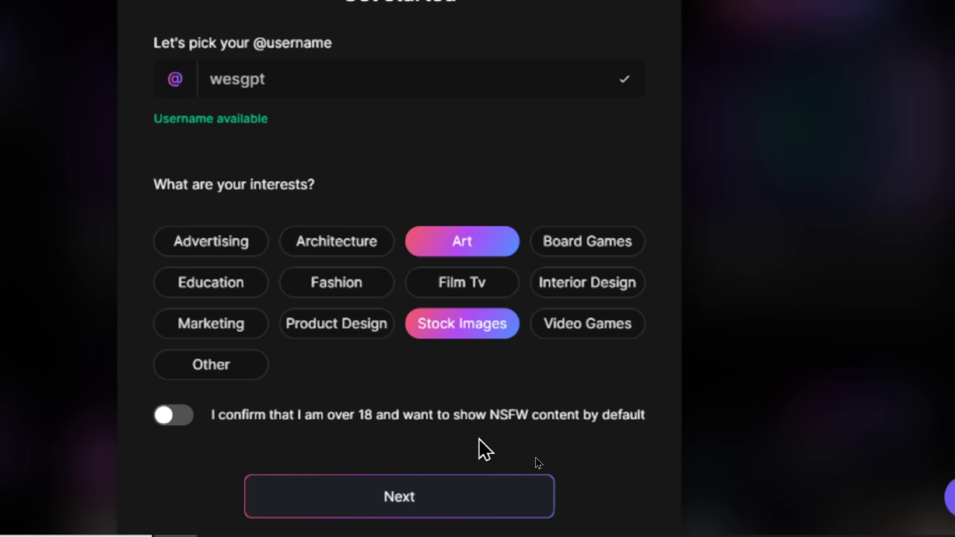
Enable the over-18 confirmation for showing NSFW content by default and continue past the welcome form
left_click_drag(478, 414, 511, 415)
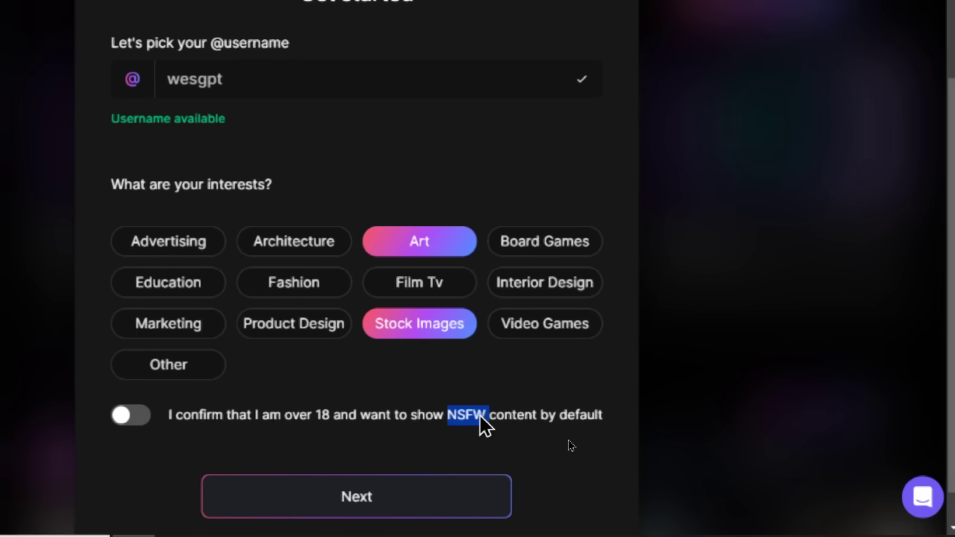
left_click(155, 416)
left_click(360, 417)
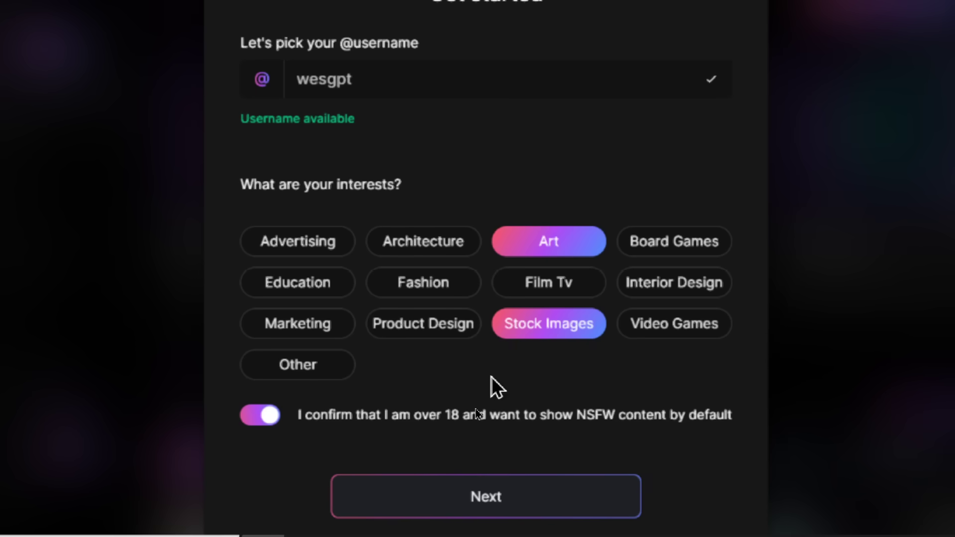
left_click(597, 483)
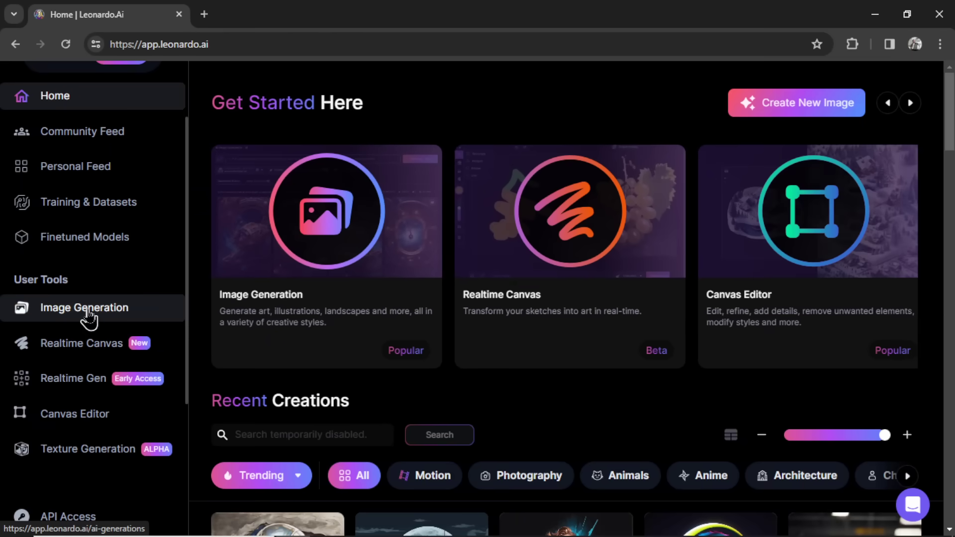
Open the Image Generation tool and read the Alchemy V2 help article, highlighting "improved coherence" before closing it
left_click(102, 502)
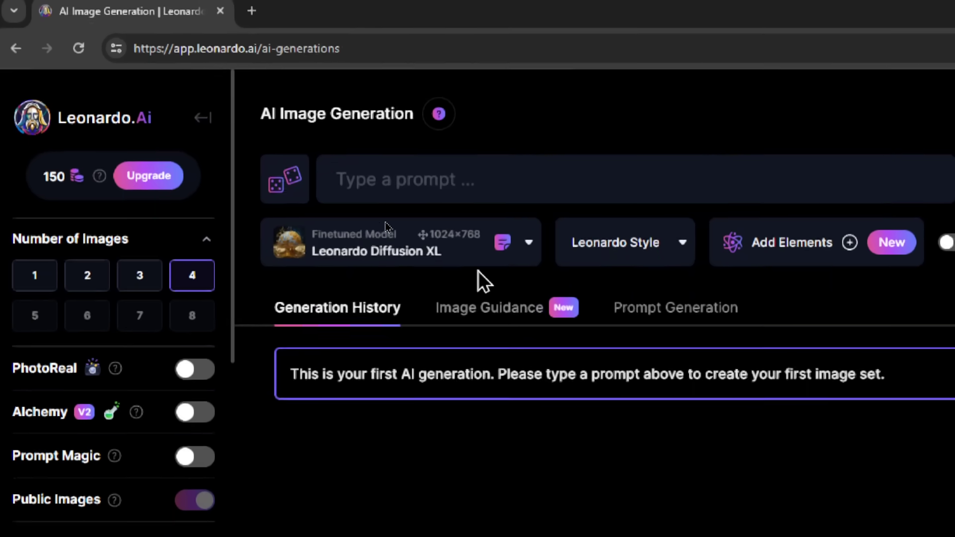
left_click(479, 267)
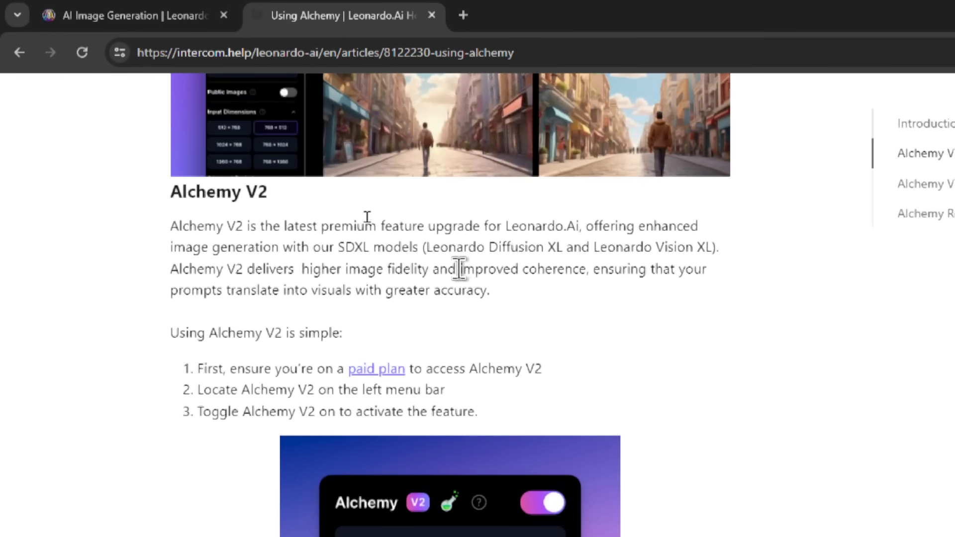
left_click_drag(459, 269, 581, 269)
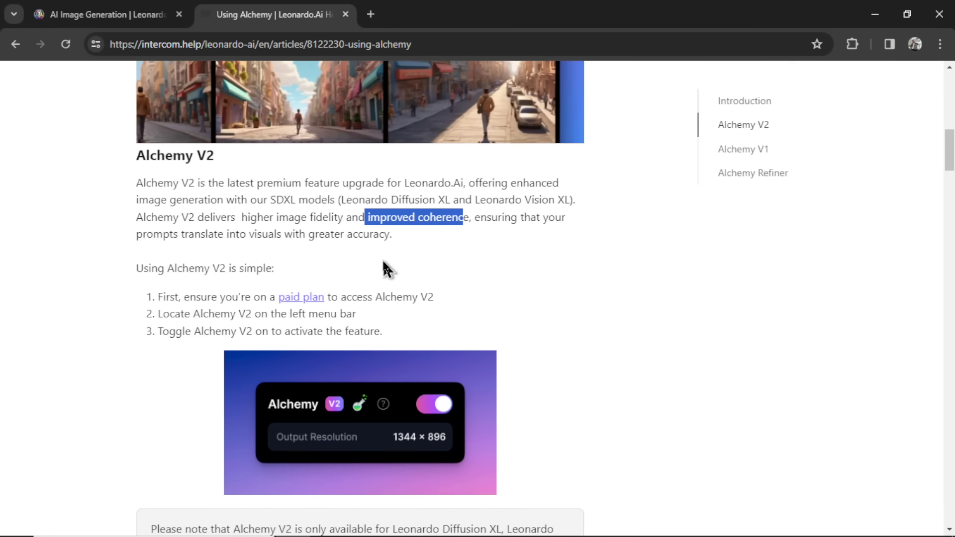
key("ctrl+w")
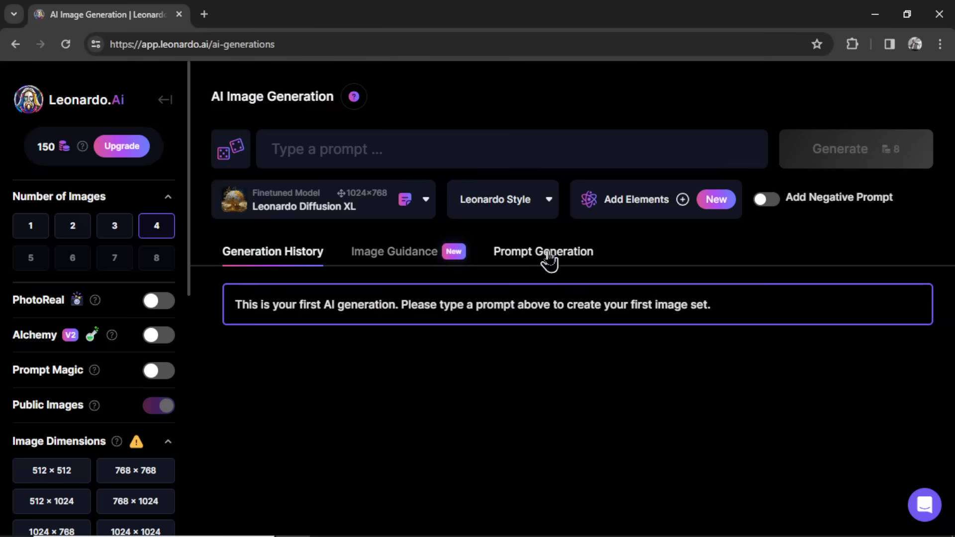
Review the available style presets and the compatible Elements, leaving the Elements dialog without choosing any
left_click(537, 207)
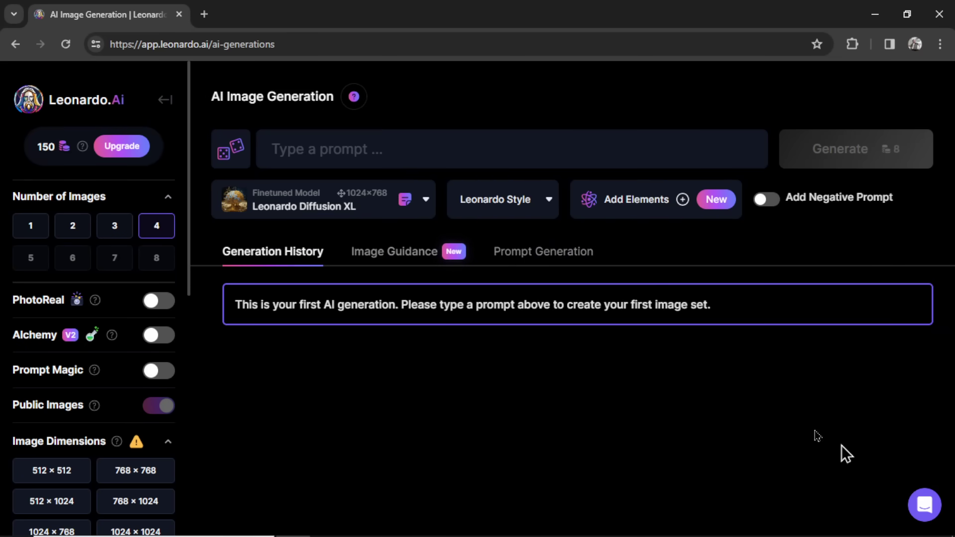
left_click(647, 216)
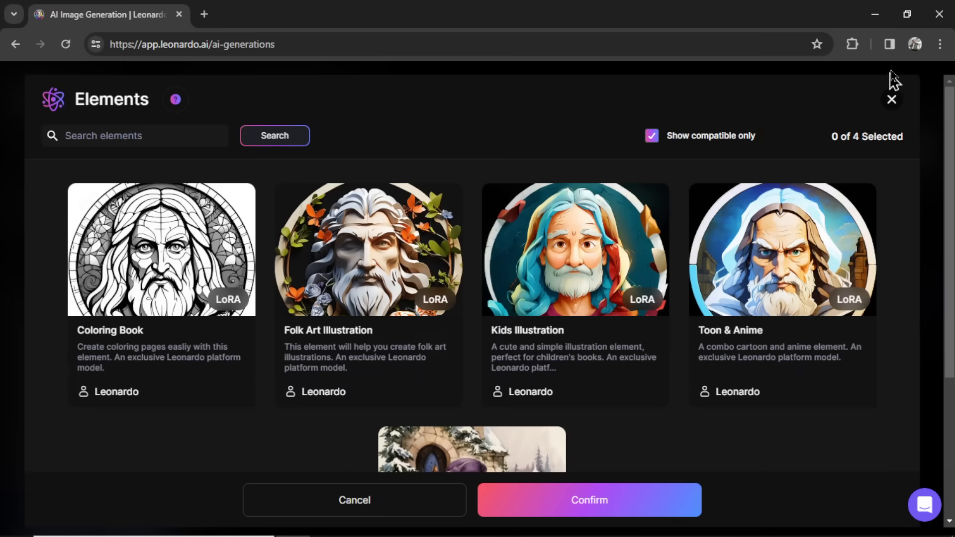
left_click(891, 102)
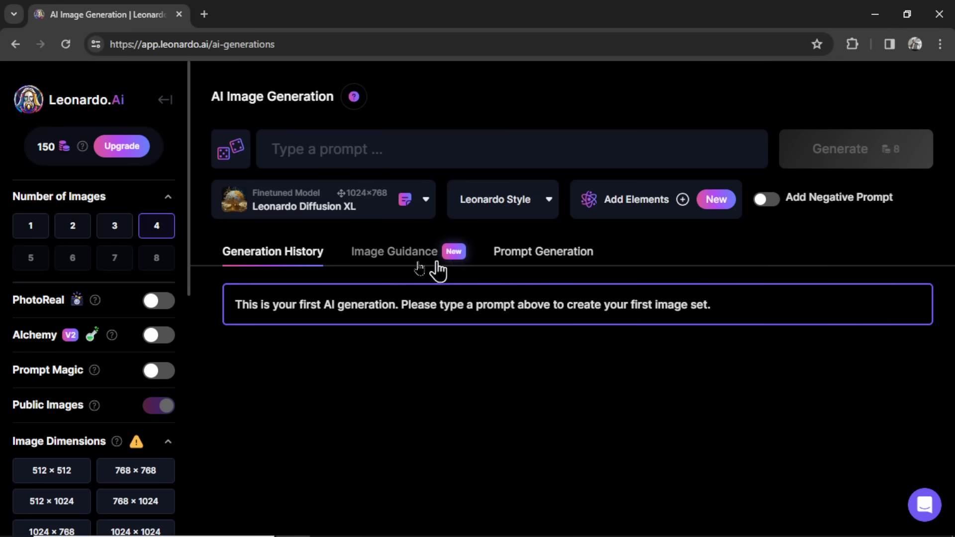
Turn on PhotoReal for the image generation and choose the Cinematic style
left_click(698, 157)
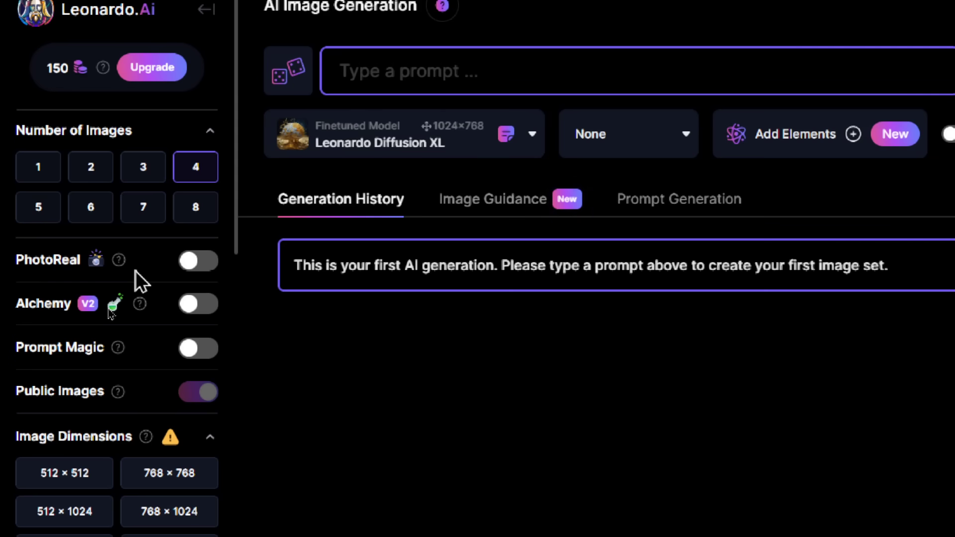
mouse_move(118, 268)
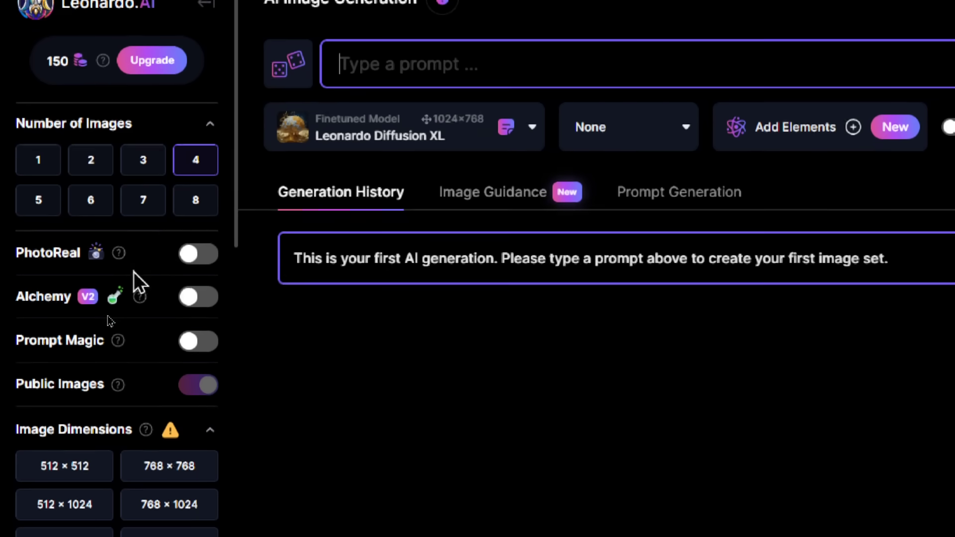
left_click(197, 269)
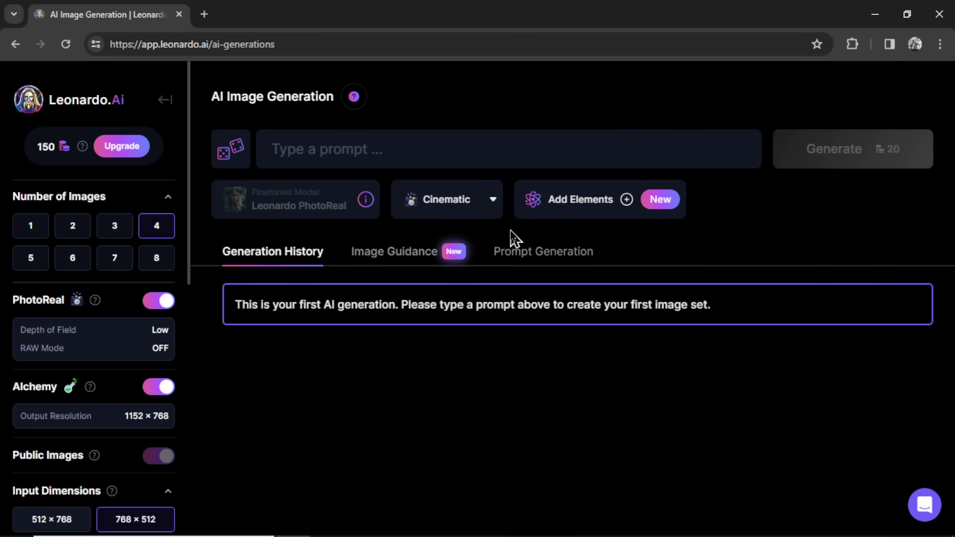
left_click(478, 212)
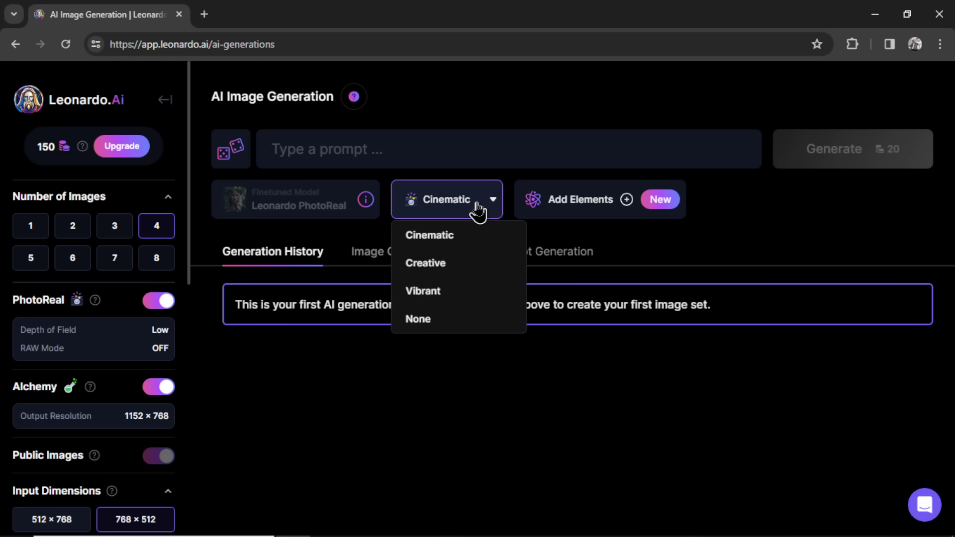
left_click(473, 240)
Switch to Discord and copy the prompt "half body portrait of a brunette woman on a yacht" from the Midjourney Bot post in #ai-model
left_click_drag(783, 464, 729, 144)
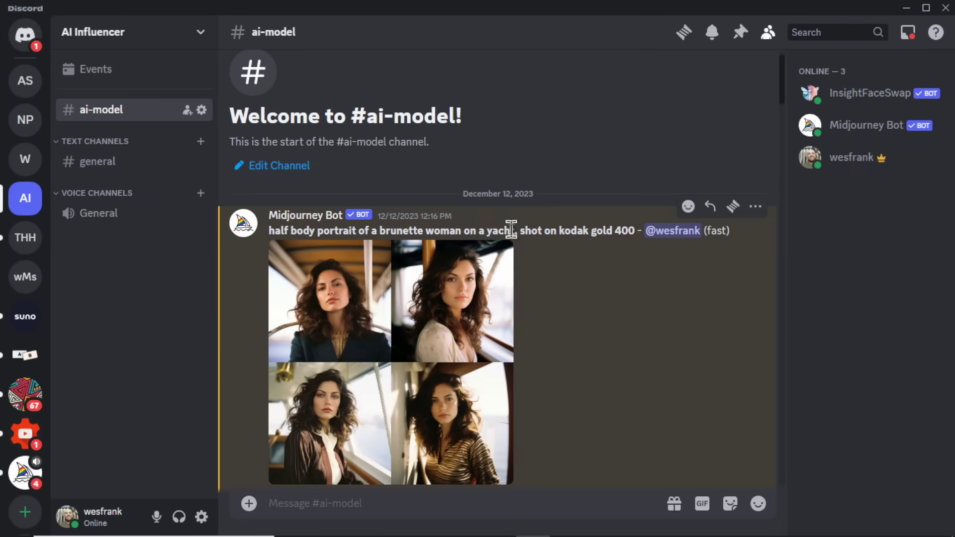
left_click_drag(445, 246, 339, 245)
left_click_drag(431, 231, 272, 234)
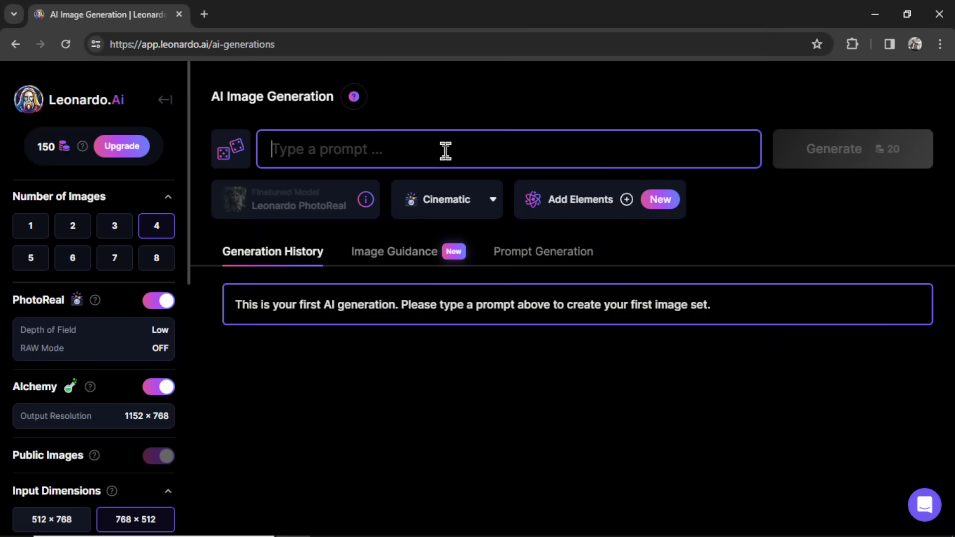
Generate four images from the prompt "half body portrait of a brunette woman on a yacht" and open the first one enlarged
type("half body portrait of a brunette woman on a yacht")
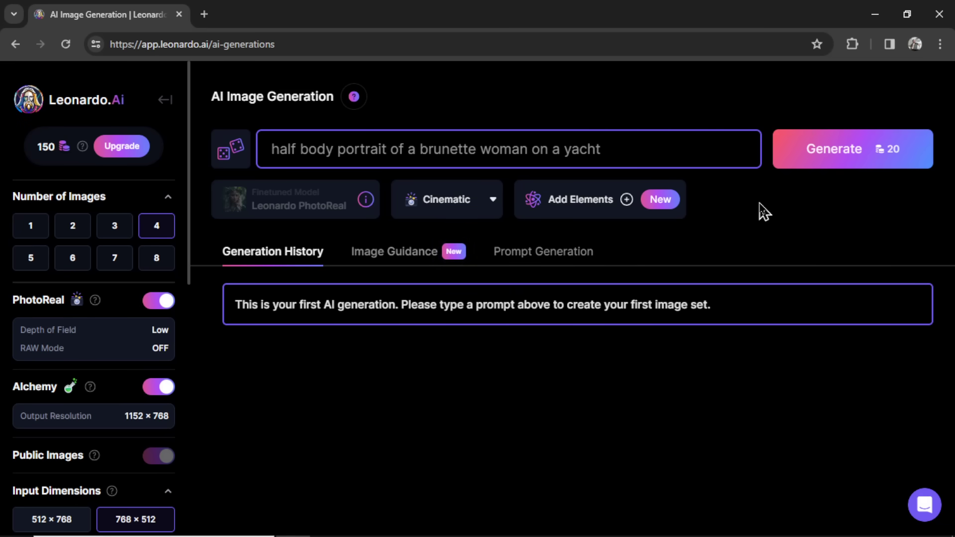
left_click(871, 149)
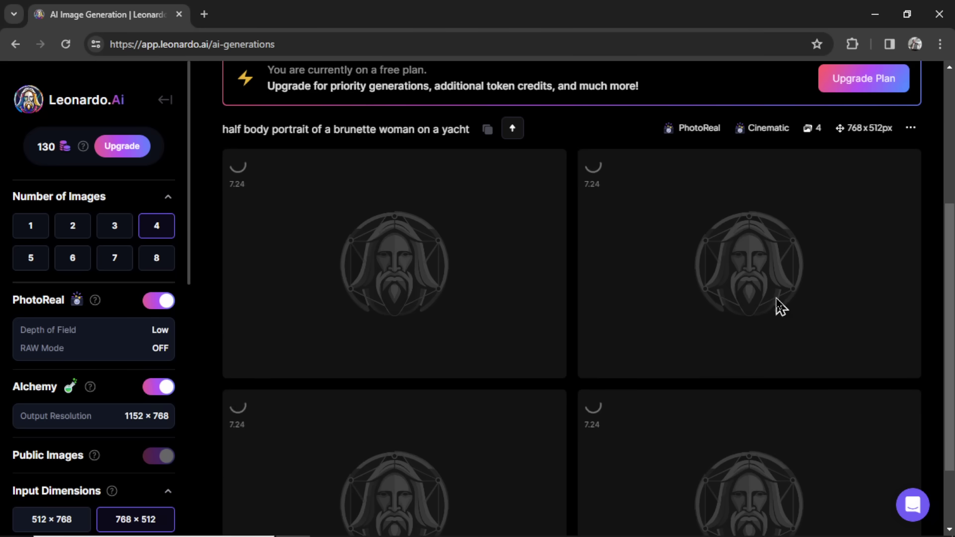
scroll(819, 265, "down", 1)
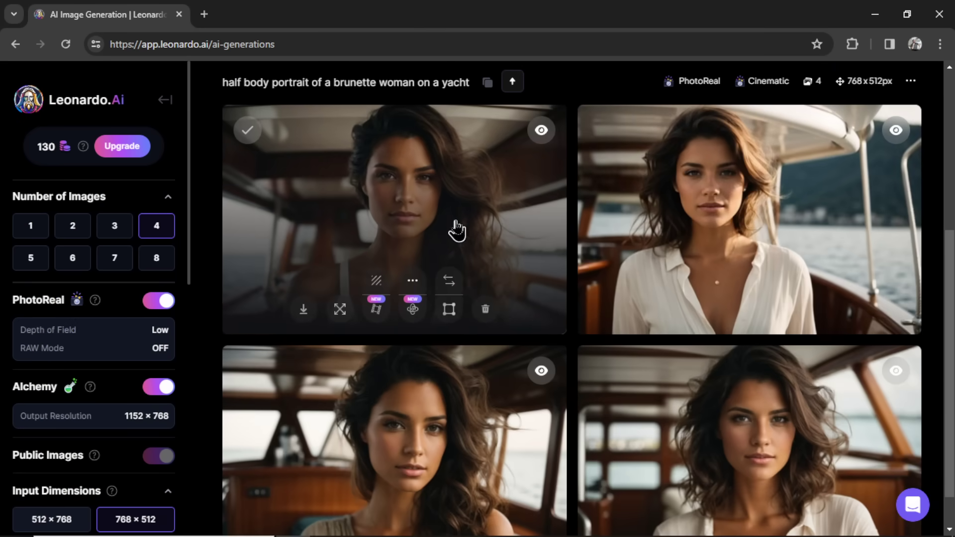
left_click(507, 183)
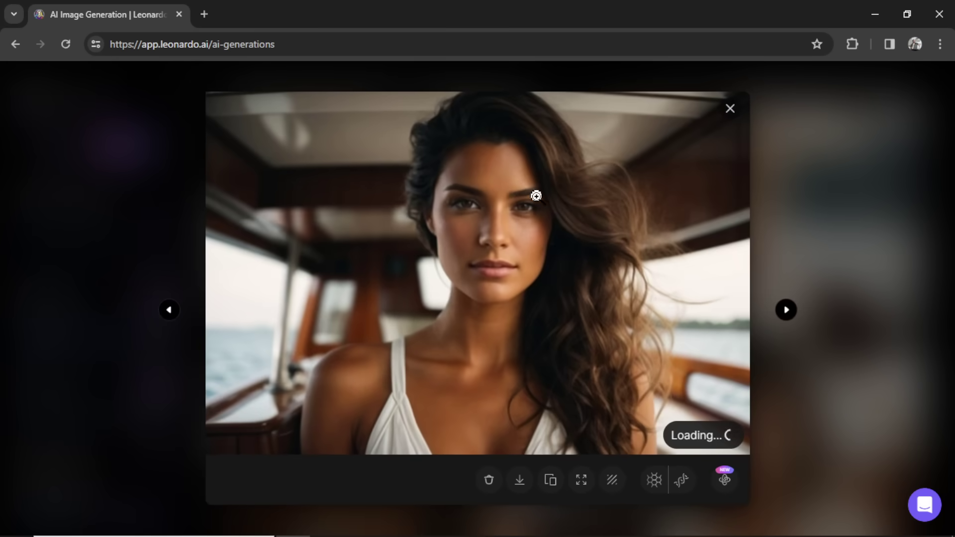
Inspect the generated yacht portraits one by one at enlarged size, closing the enlarged view at the end
left_click(536, 196)
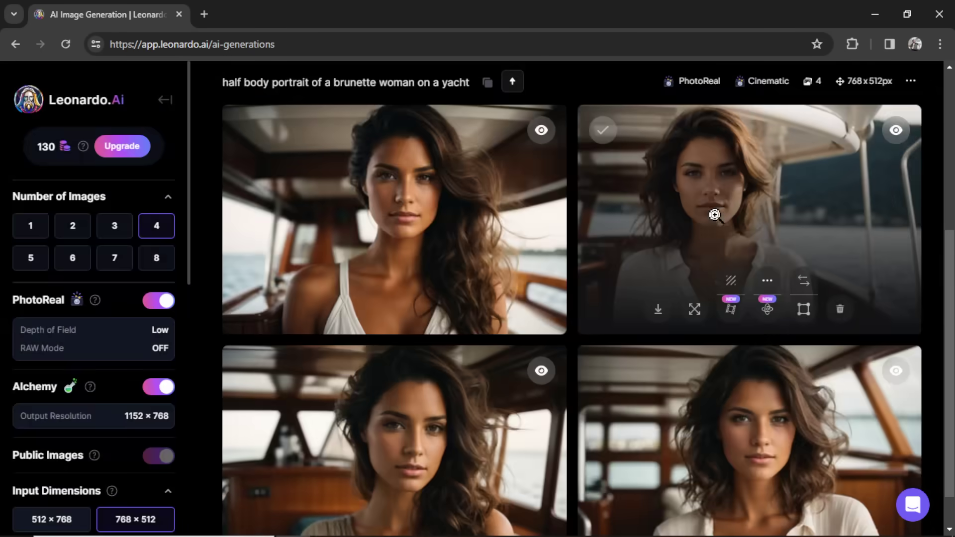
left_click(714, 215)
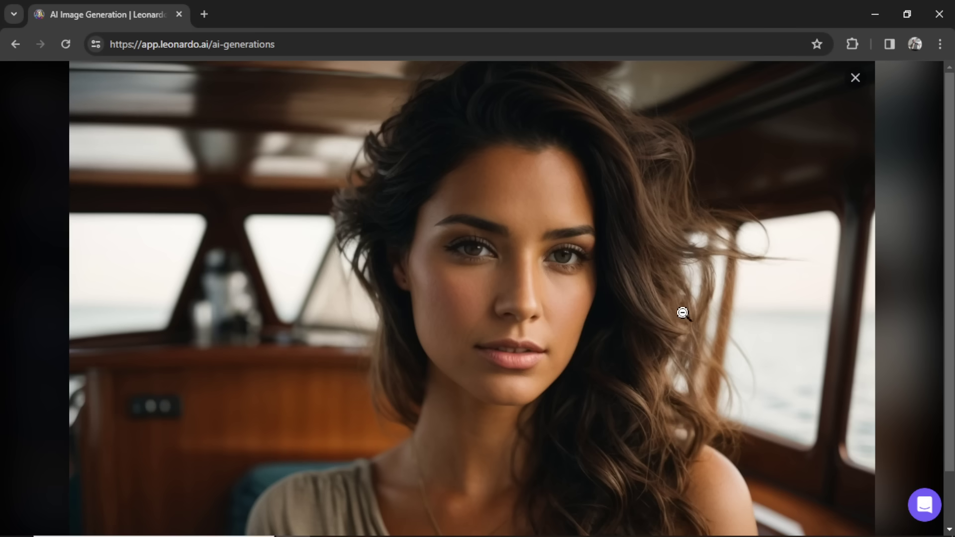
left_click(707, 279)
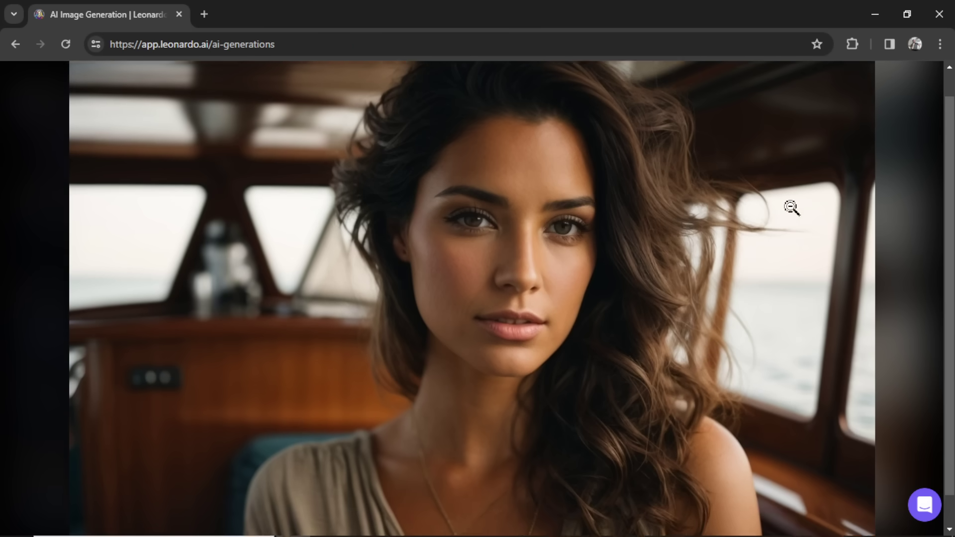
scroll(858, 96, "up", 1)
left_click(856, 79)
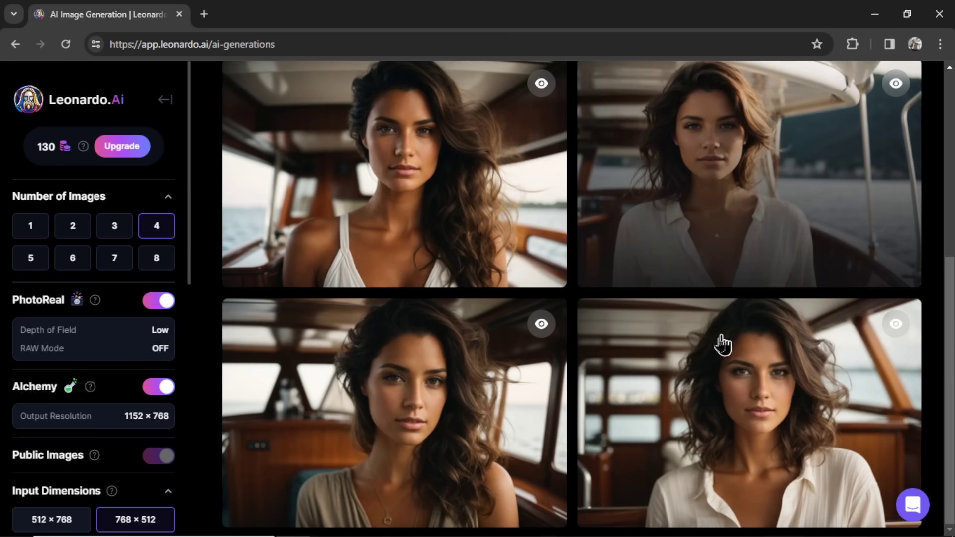
left_click(799, 390)
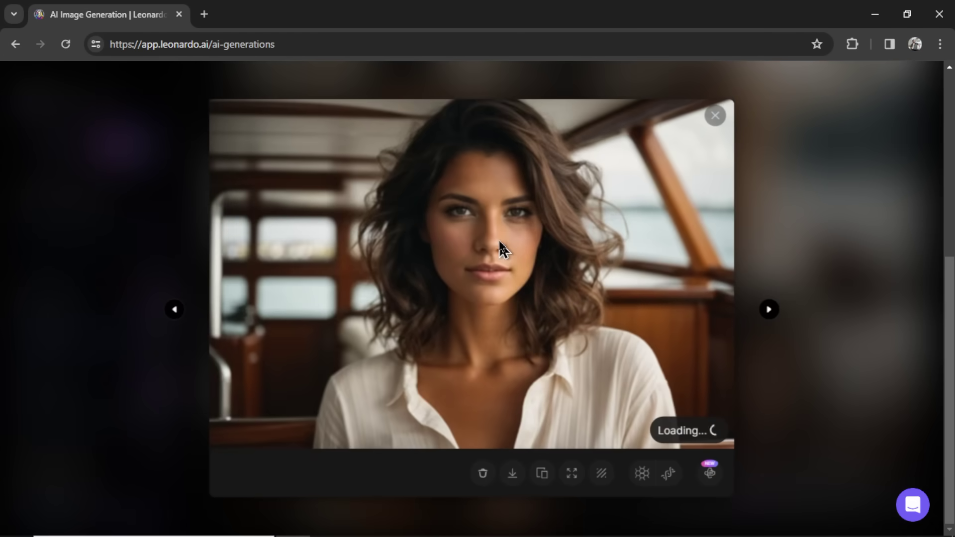
key("Escape")
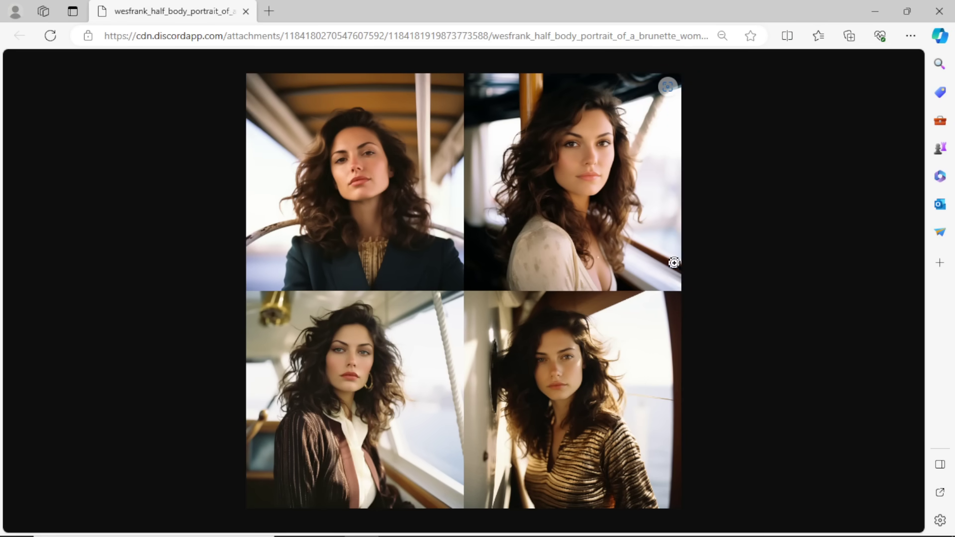
Switch to the Midjourney image grid in Edge and examine its four yacht portraits at full size for comparison
left_click(372, 182)
scroll(514, 237, "down", 5)
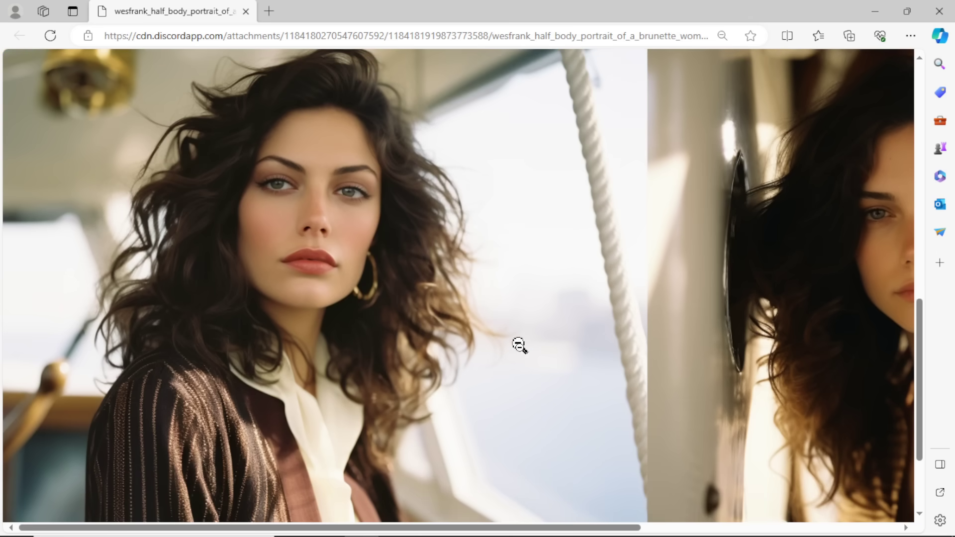
left_click_drag(590, 528, 865, 527)
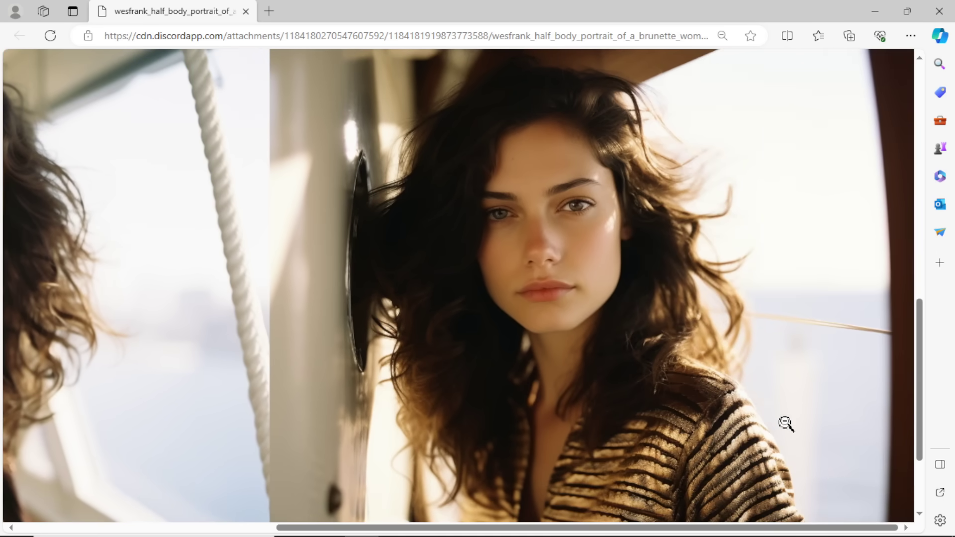
scroll(724, 350, "up", 10)
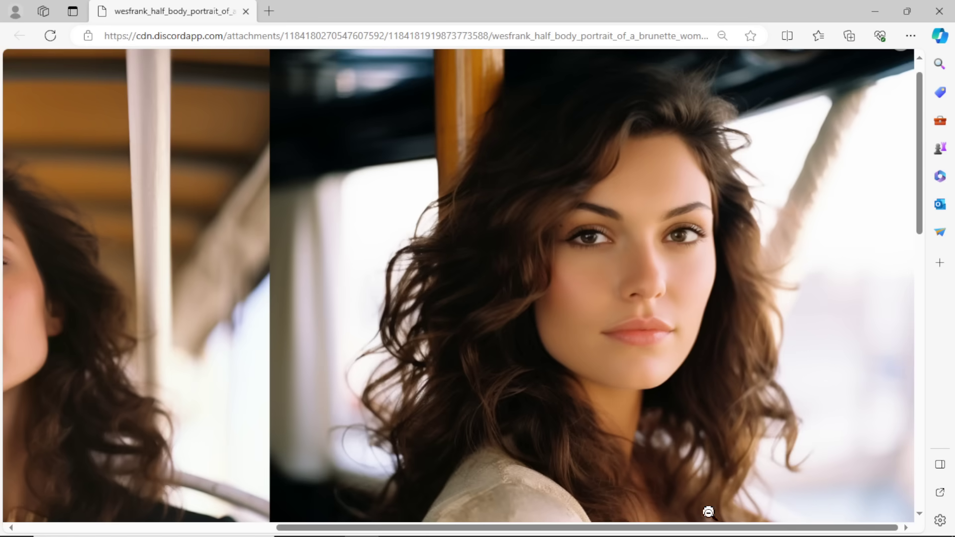
left_click_drag(707, 528, 465, 528)
scroll(384, 326, "down", 1)
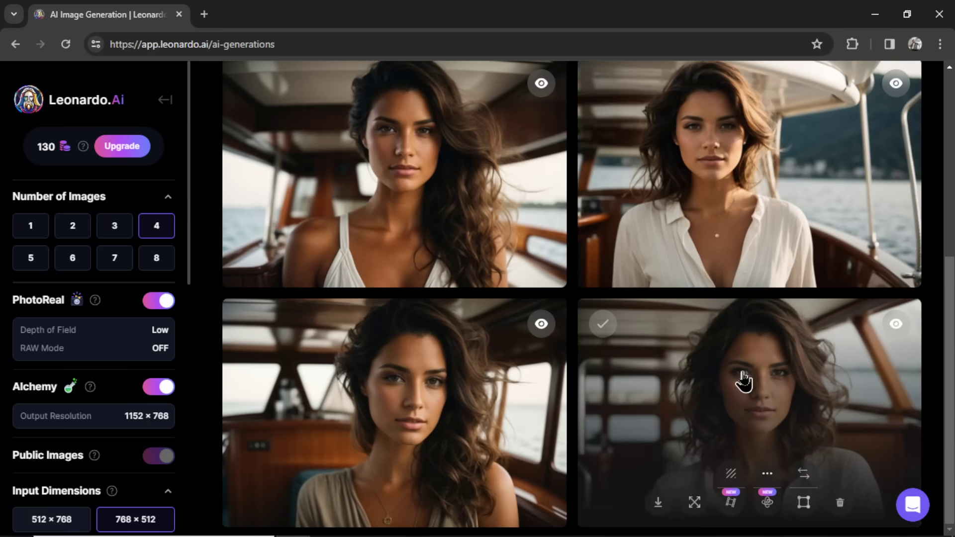
Return to Leonardo.Ai, examine the fourth yacht portrait at full size, and close it to look over all four results
left_click(744, 382)
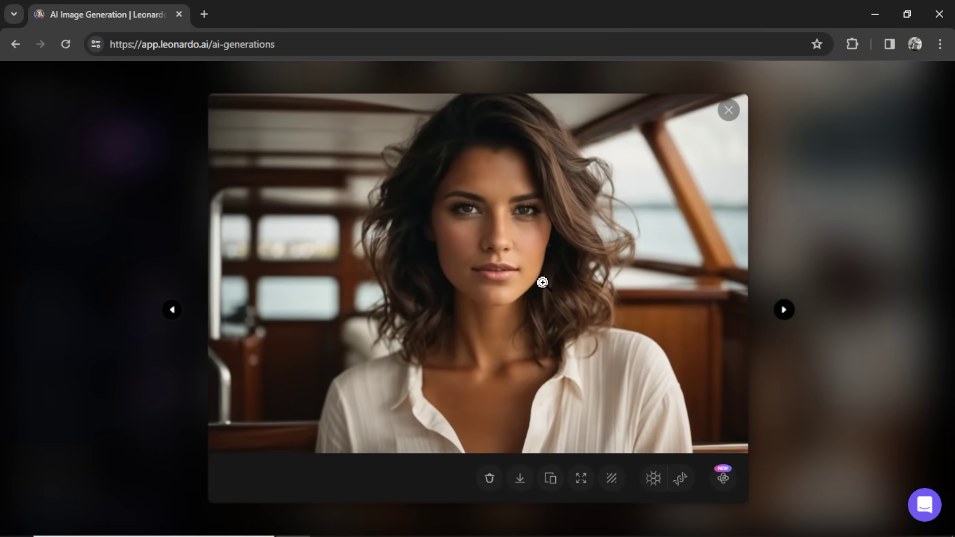
left_click(545, 279)
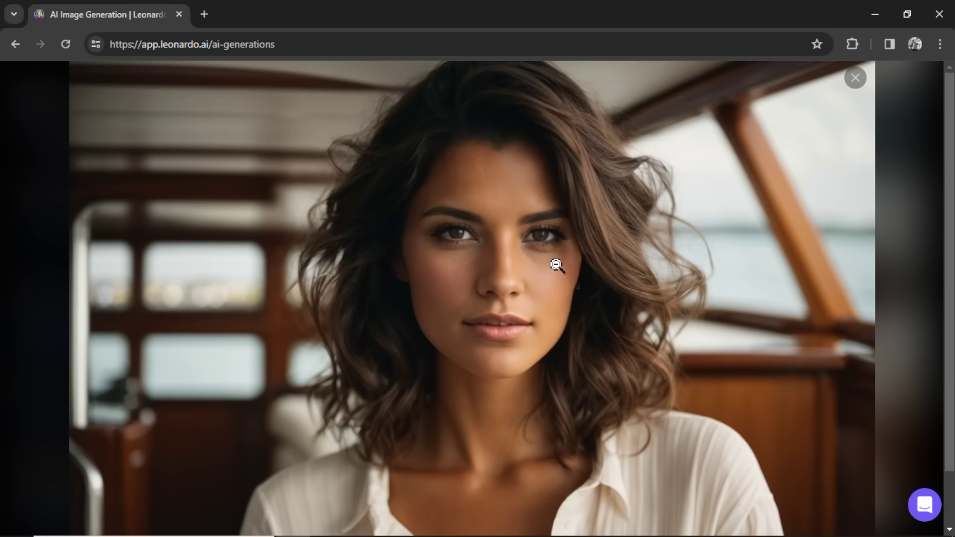
left_click(913, 111)
scroll(949, 261, "up", 1)
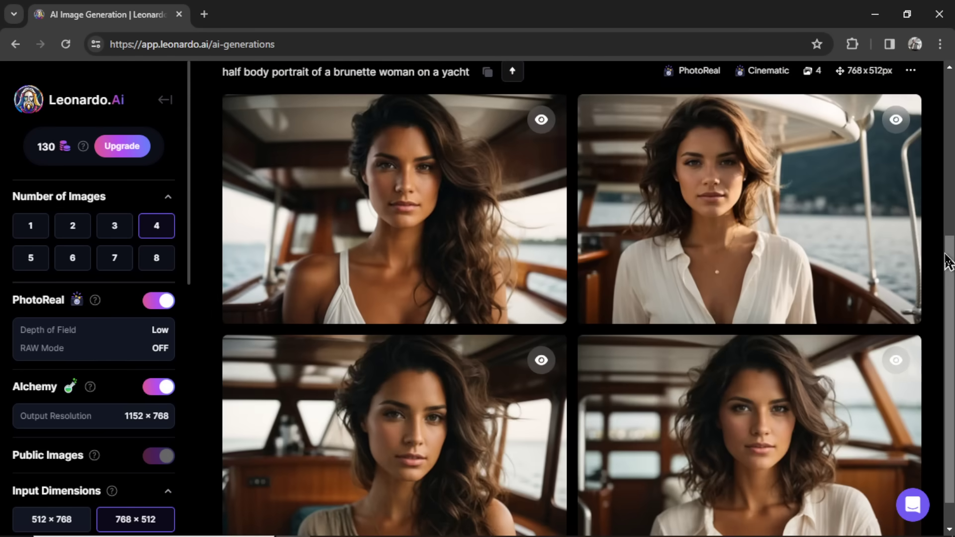
scroll(589, 299, "down", 1)
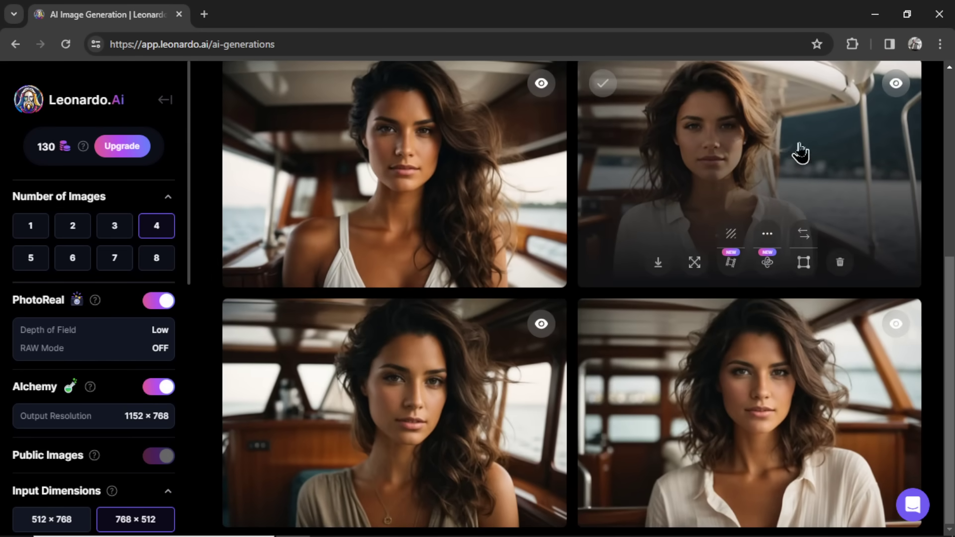
Use the second yacht portrait from the recent generations as the source image for Image Guidance
scroll(821, 214, "up", 2)
scroll(806, 259, "up", 4)
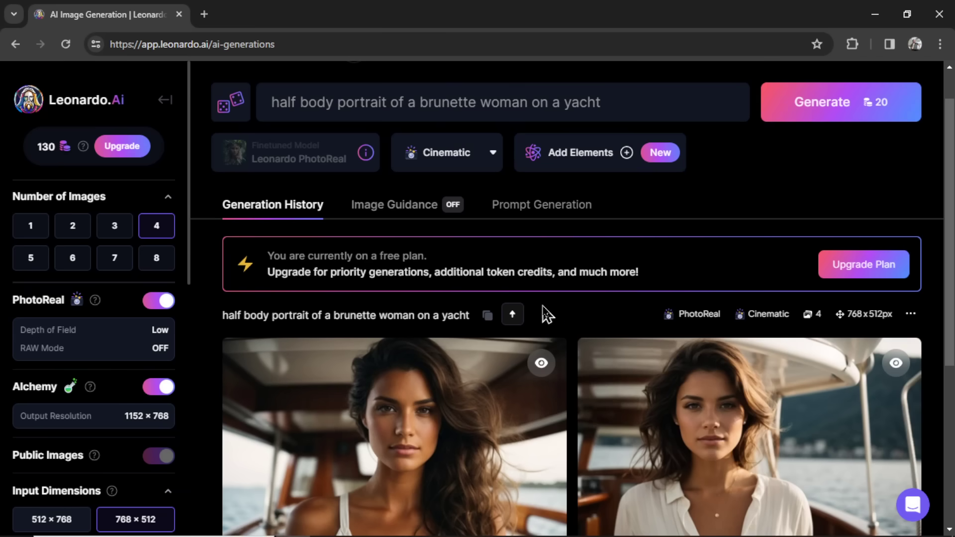
left_click(412, 214)
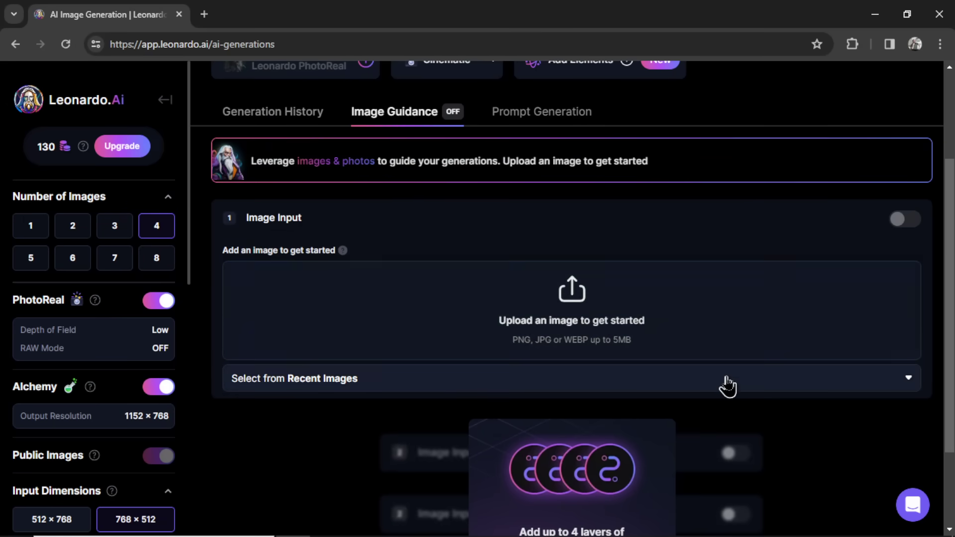
left_click(727, 382)
scroll(509, 309, "down", 1)
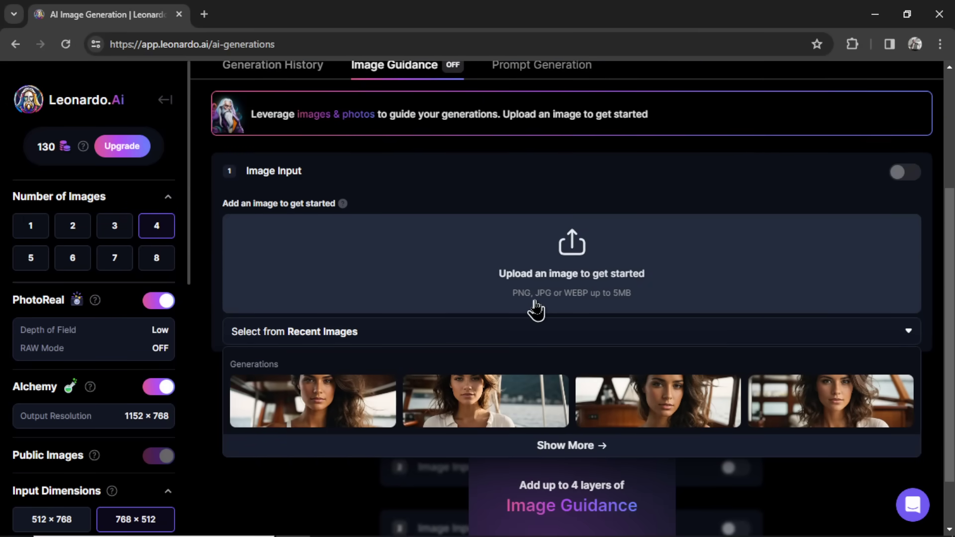
left_click(494, 406)
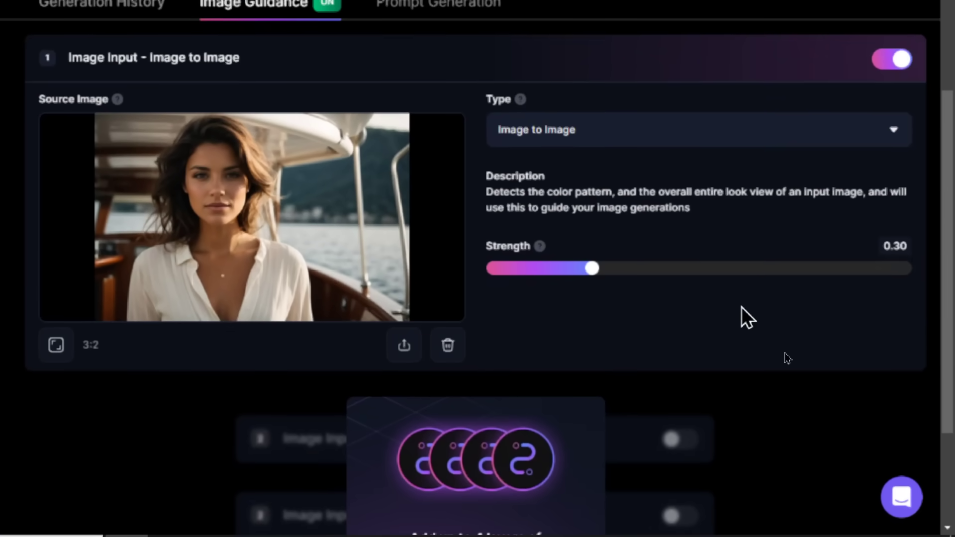
Set the Image to Image guidance strength to 0.75
mouse_move(541, 247)
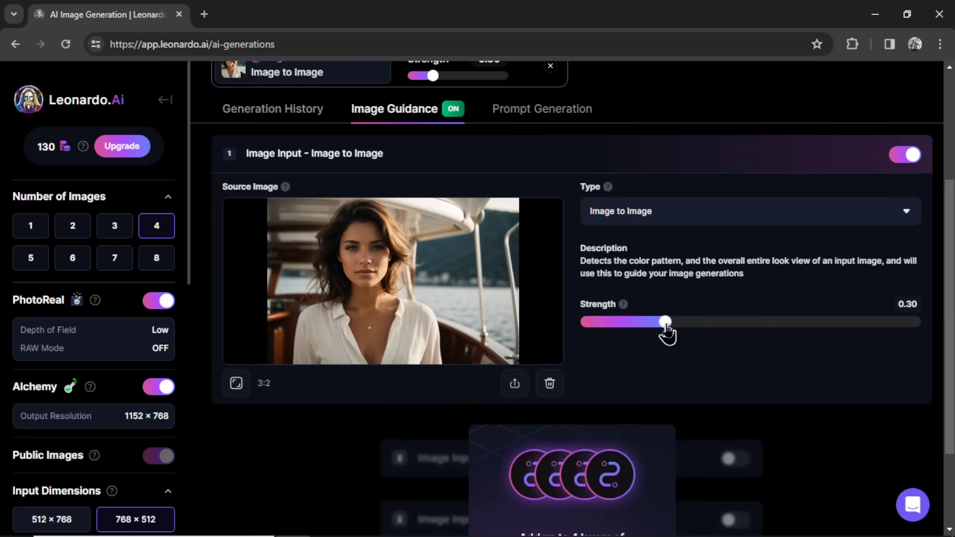
left_click_drag(594, 304, 701, 302)
left_click_drag(754, 338, 864, 341)
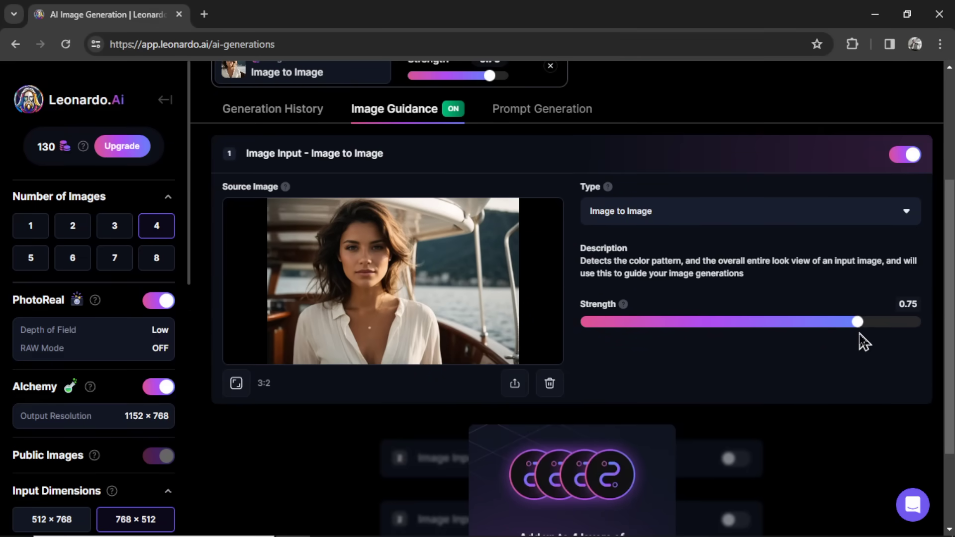
Change the prompt to "half body portrait of a brunette woman in a forest" and generate four guided images
scroll(864, 341, "up", 4)
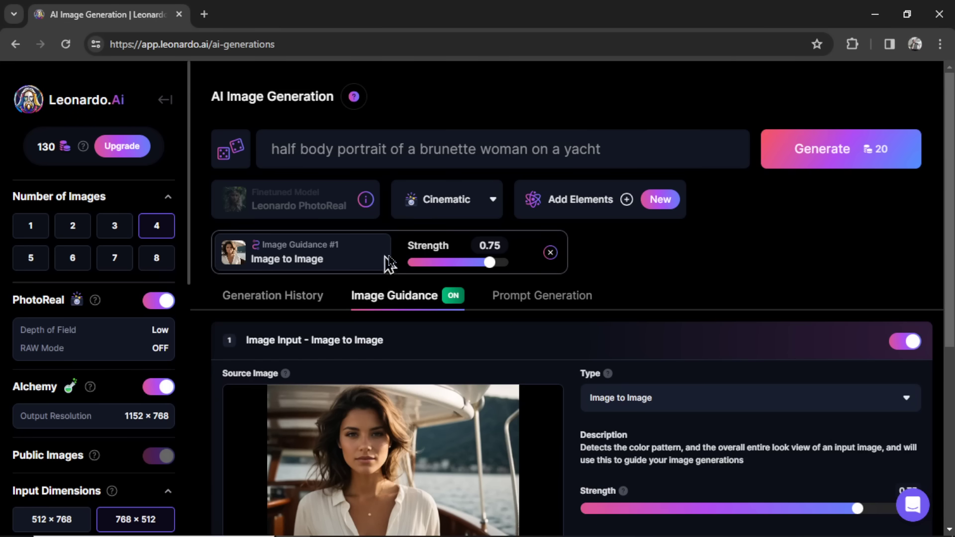
left_click(643, 149)
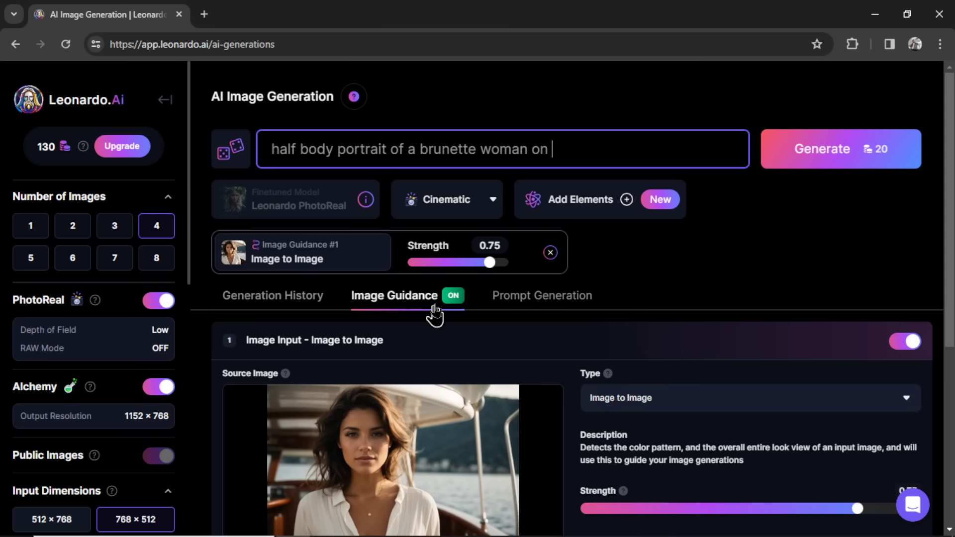
double_click(543, 149)
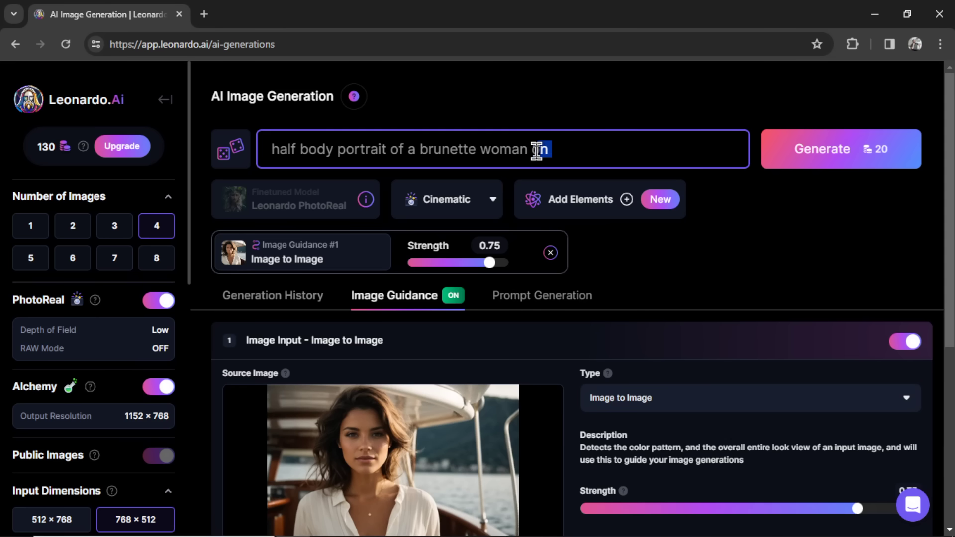
left_click(602, 158)
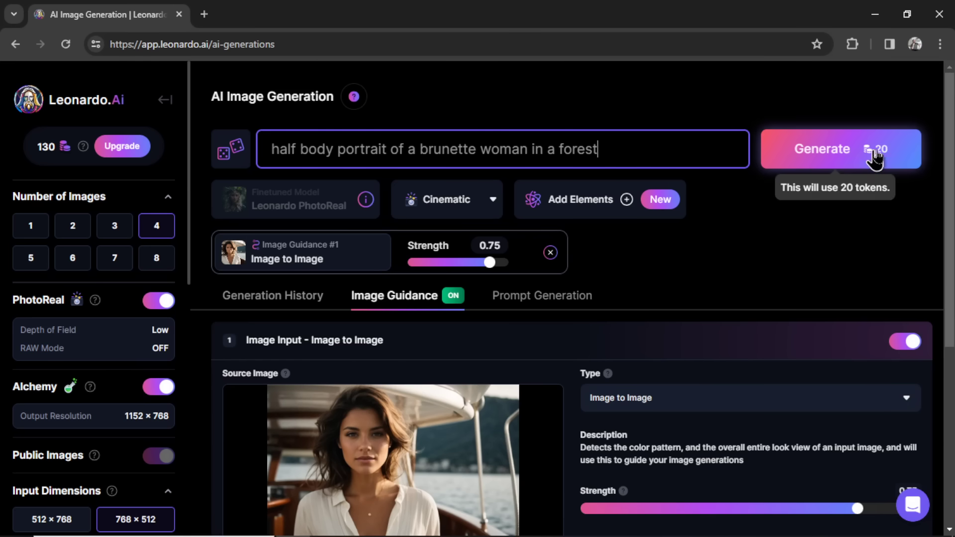
left_click(865, 143)
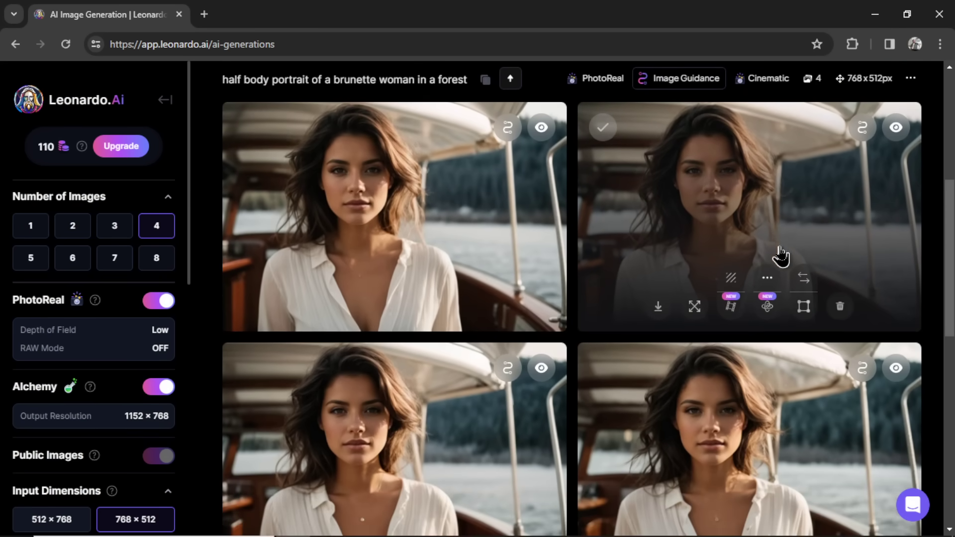
Lower the Image to Image guidance strength to 0.30 and generate four new images from the forest prompt
scroll(778, 256, "down", 1)
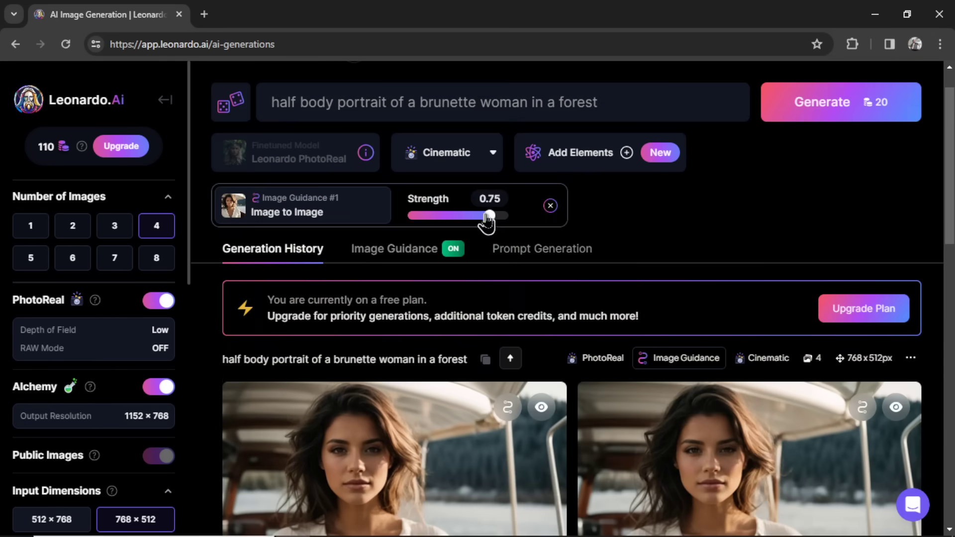
left_click_drag(489, 216, 435, 220)
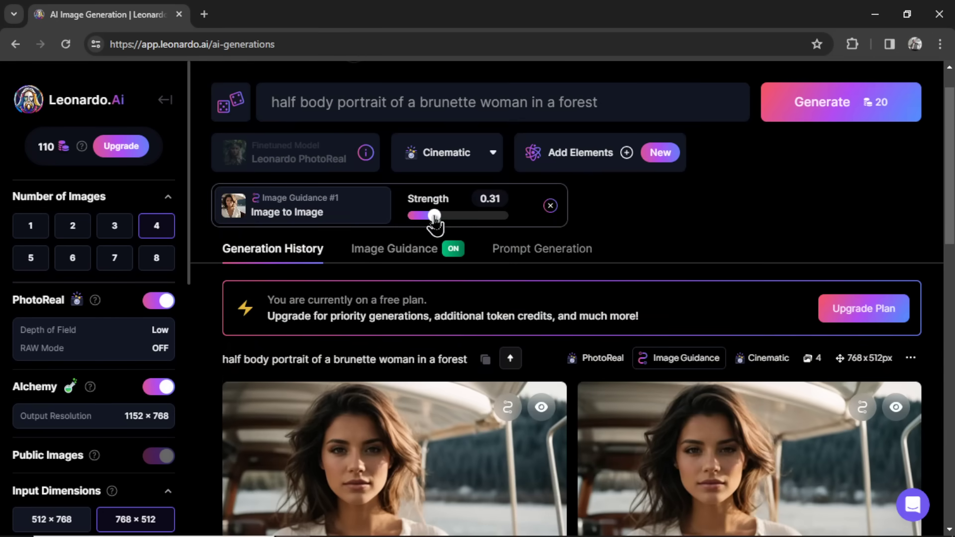
left_click(638, 102)
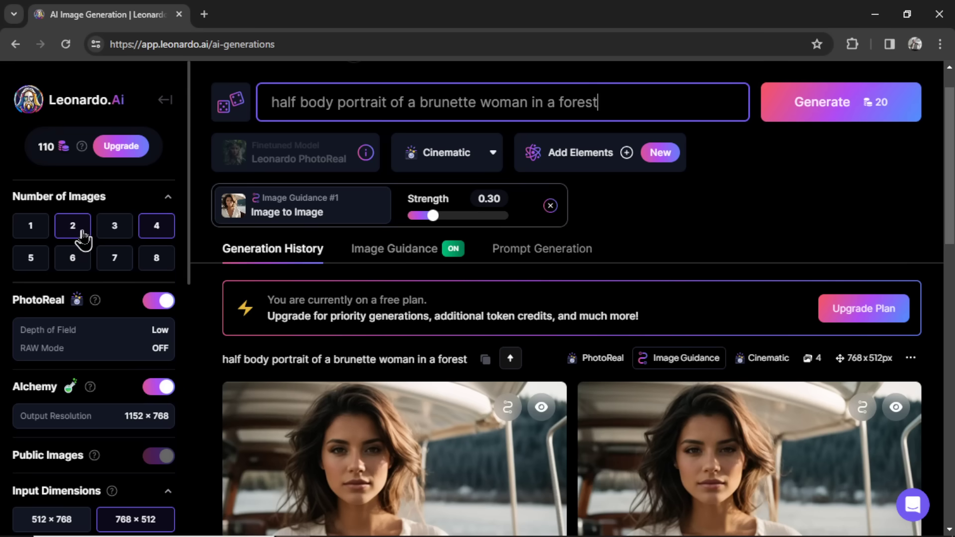
left_click(82, 232)
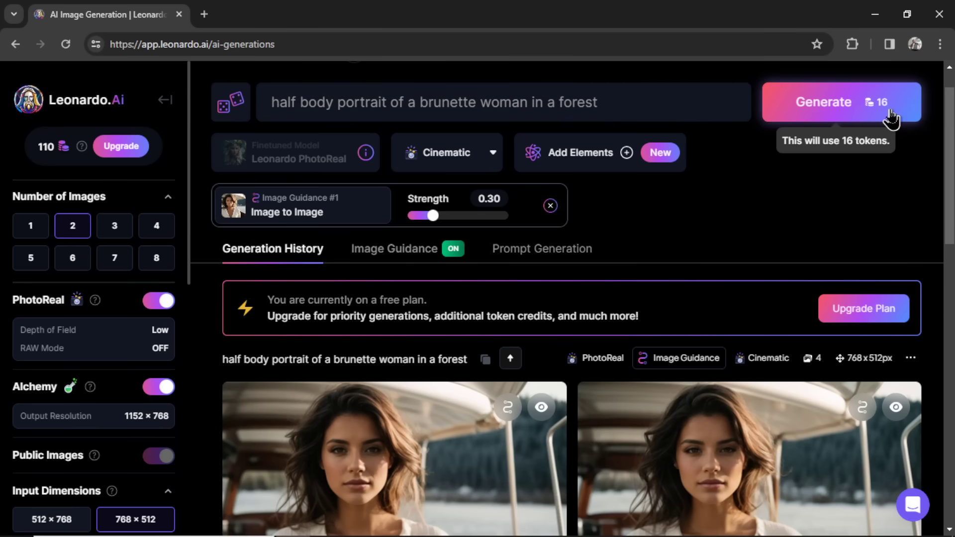
left_click(151, 233)
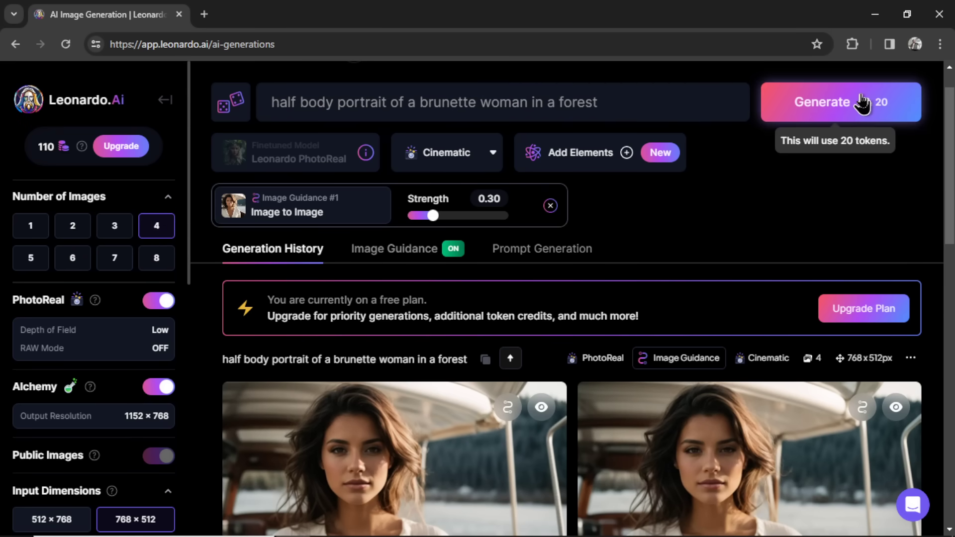
left_click(863, 103)
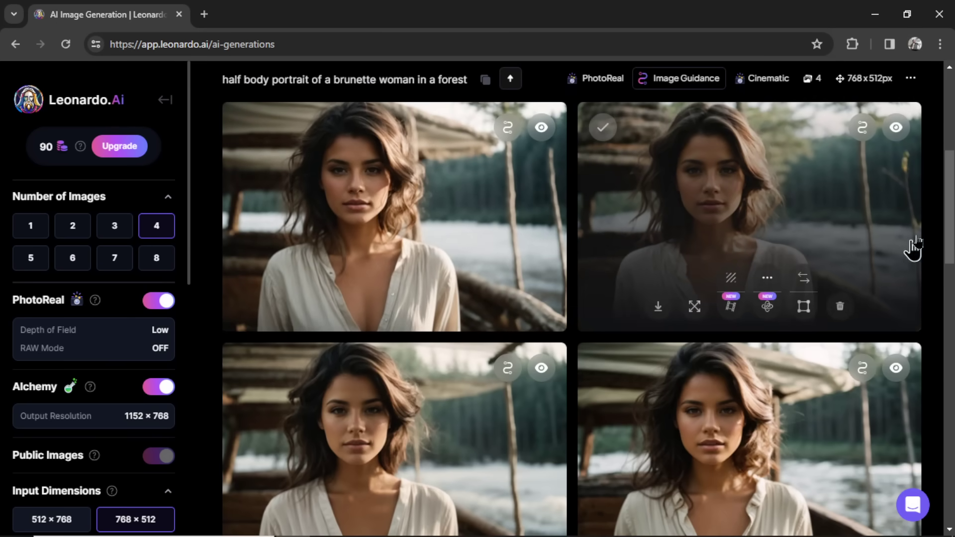
Open the second new forest portrait enlarged and compare it with the third and fourth, ending back on the second
left_click(883, 236)
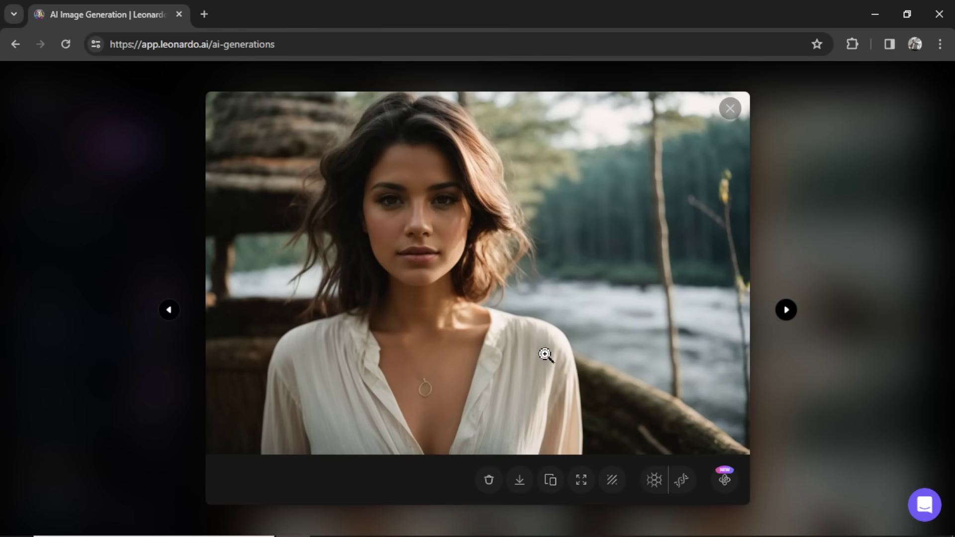
left_click(786, 311)
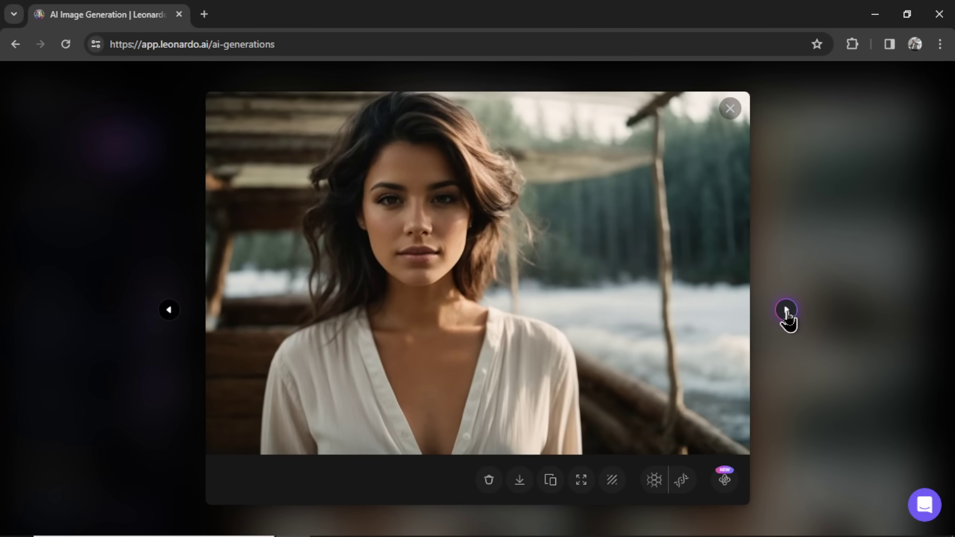
left_click(786, 311)
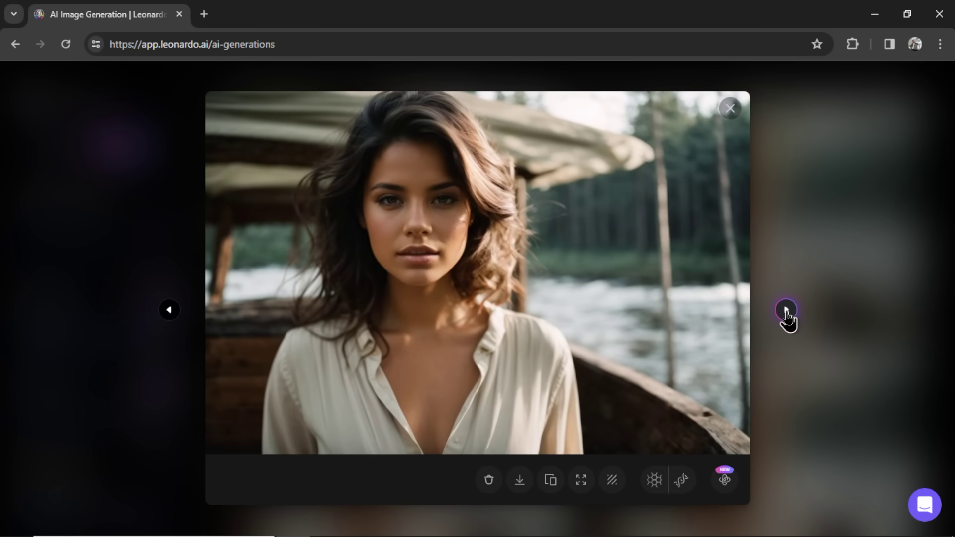
left_click(169, 310)
left_click(168, 310)
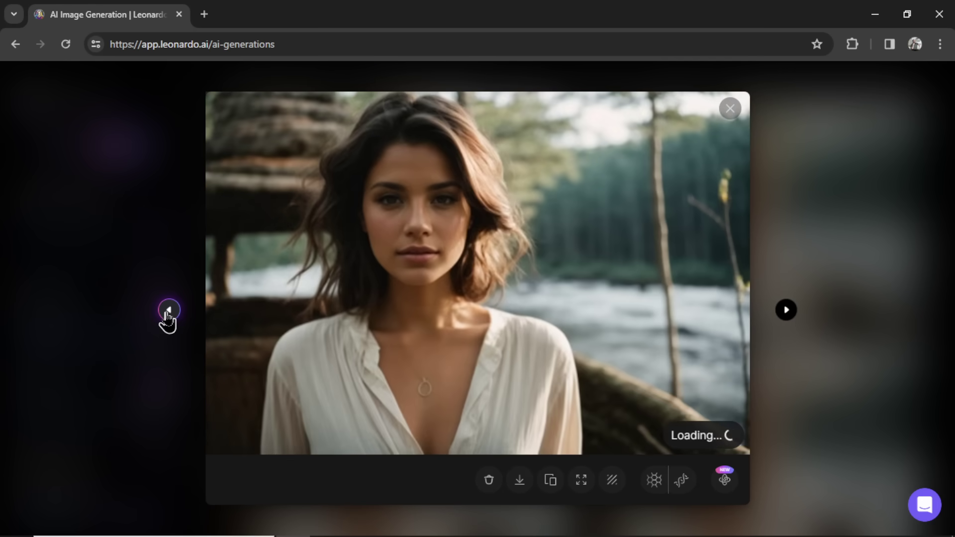
Compare the enlarged forest portraits generated at 0.30 guidance strength by going back and forth through the set
left_click(168, 311)
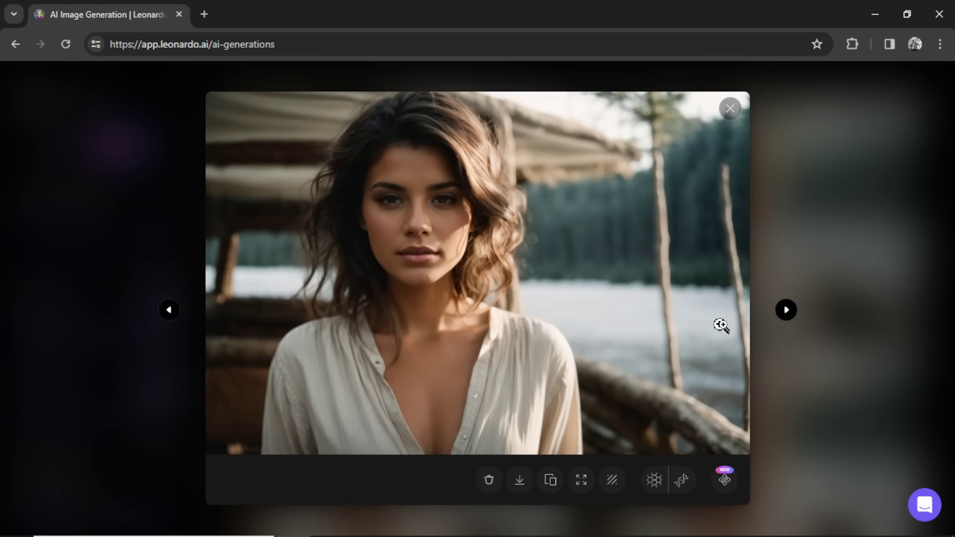
left_click(786, 310)
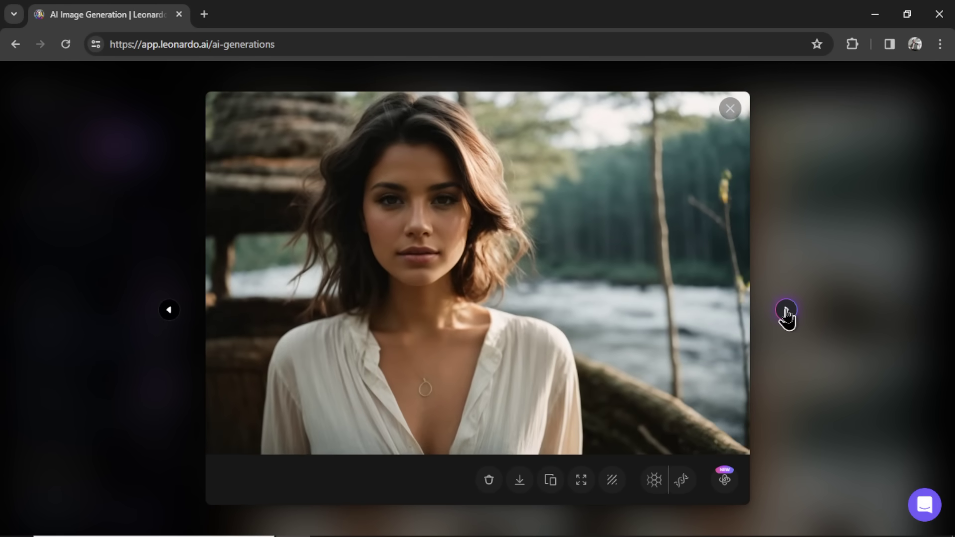
left_click(786, 310)
left_click(786, 310)
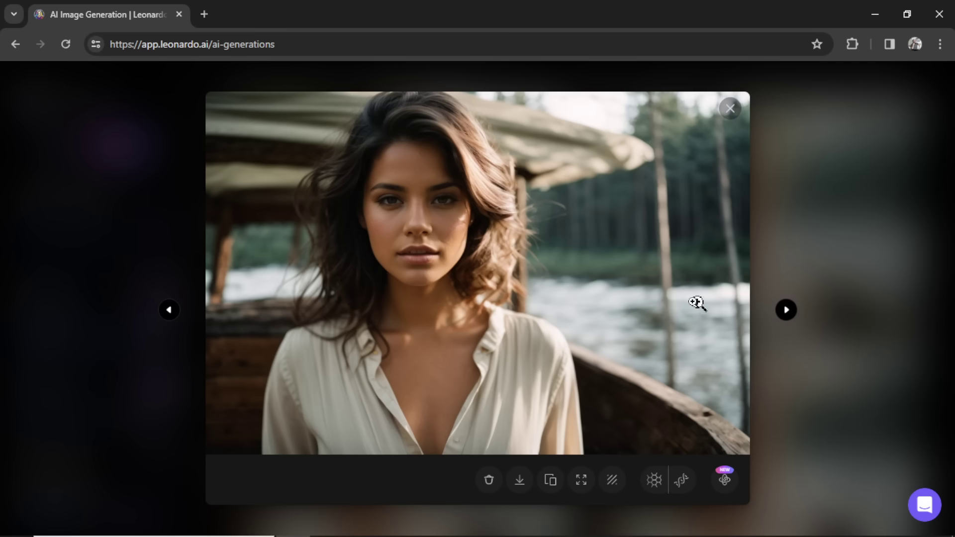
left_click(169, 310)
left_click(170, 310)
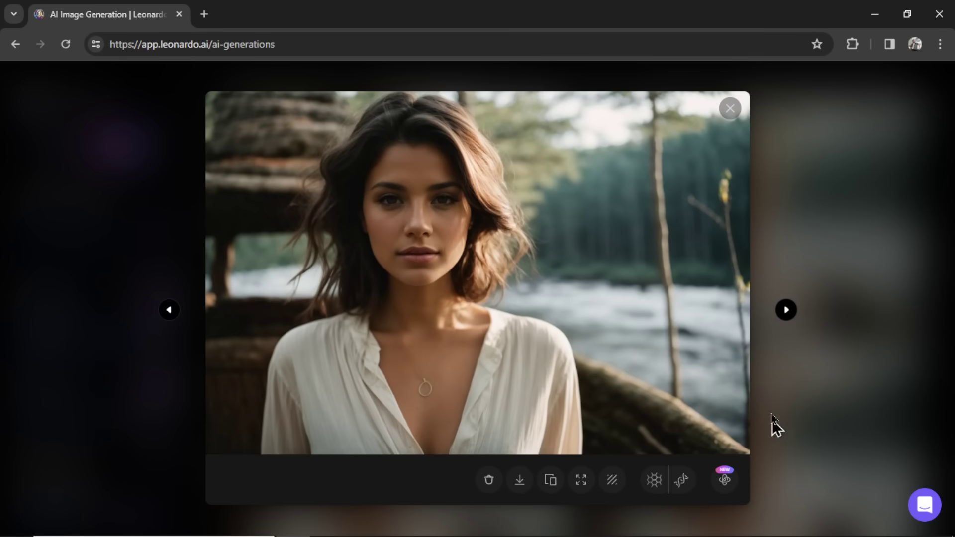
left_click(782, 313)
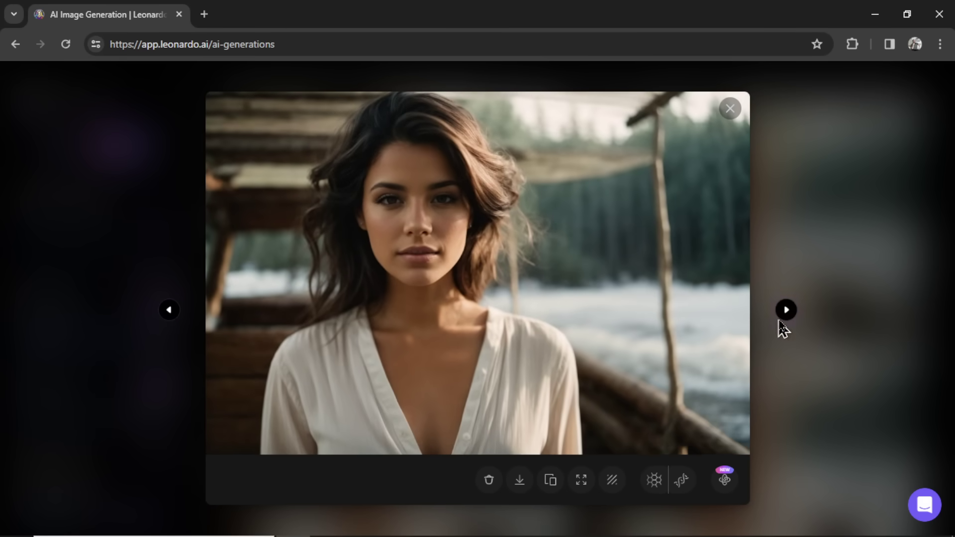
left_click(785, 313)
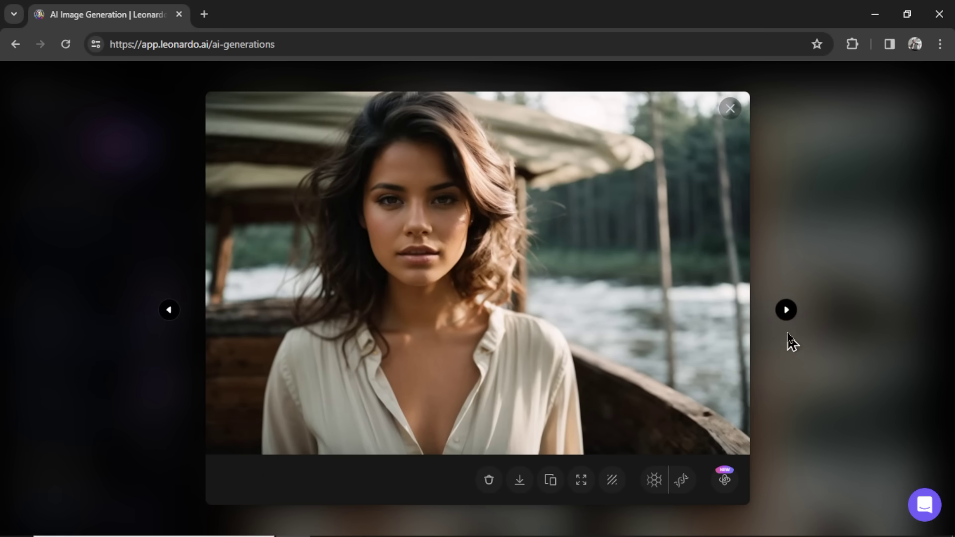
left_click(787, 317)
left_click(171, 314)
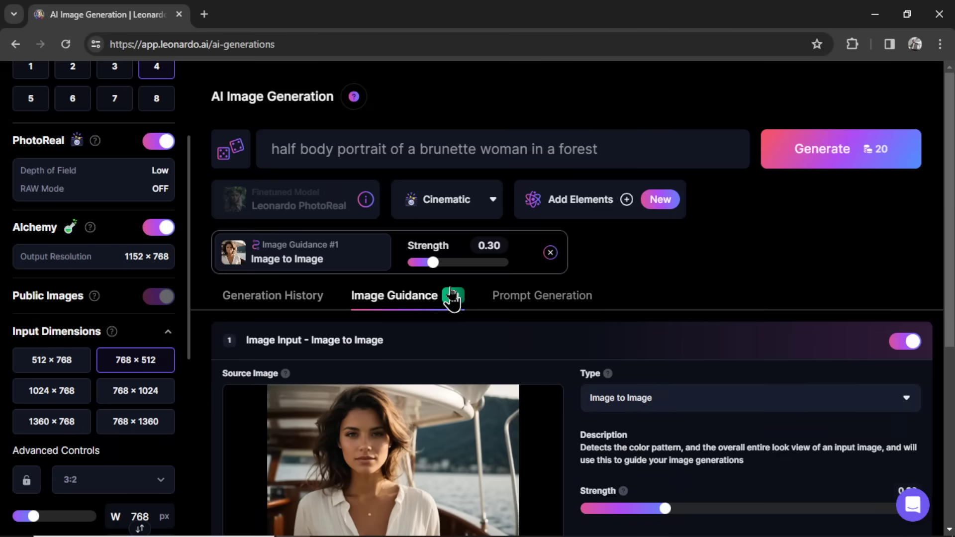
Lower the Image to Image guidance strength to 0.10, change "half" to "full" in the forest prompt, and generate four images
left_click_drag(437, 269, 408, 264)
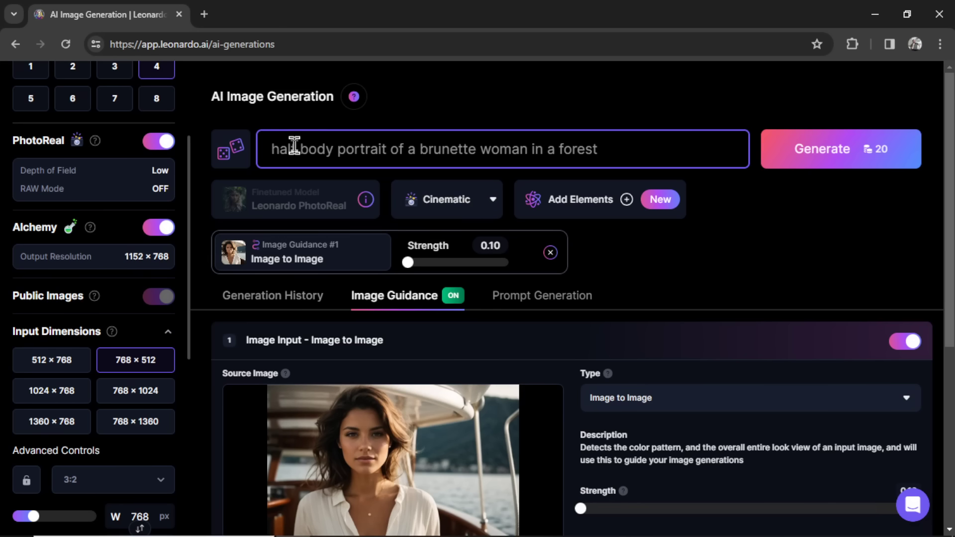
double_click(237, 131)
type("full")
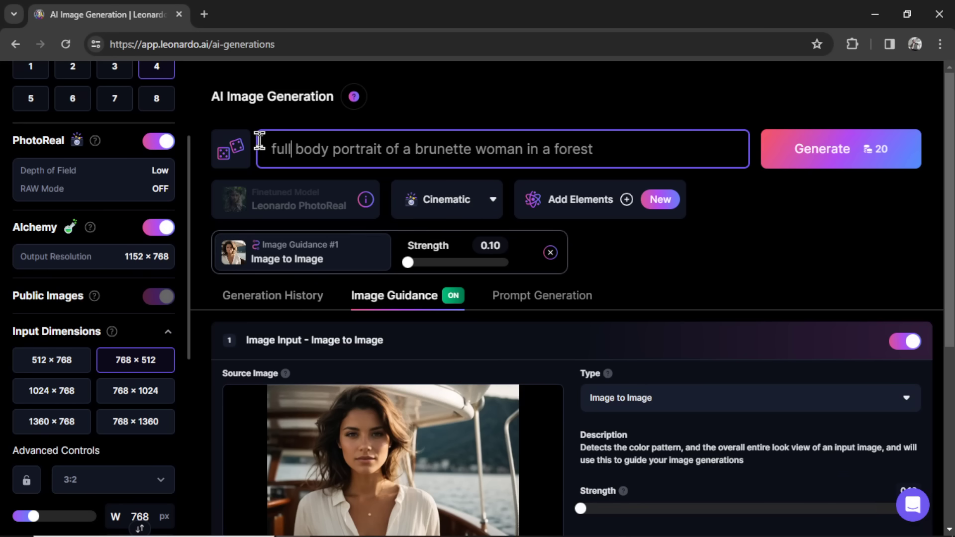
left_click(896, 175)
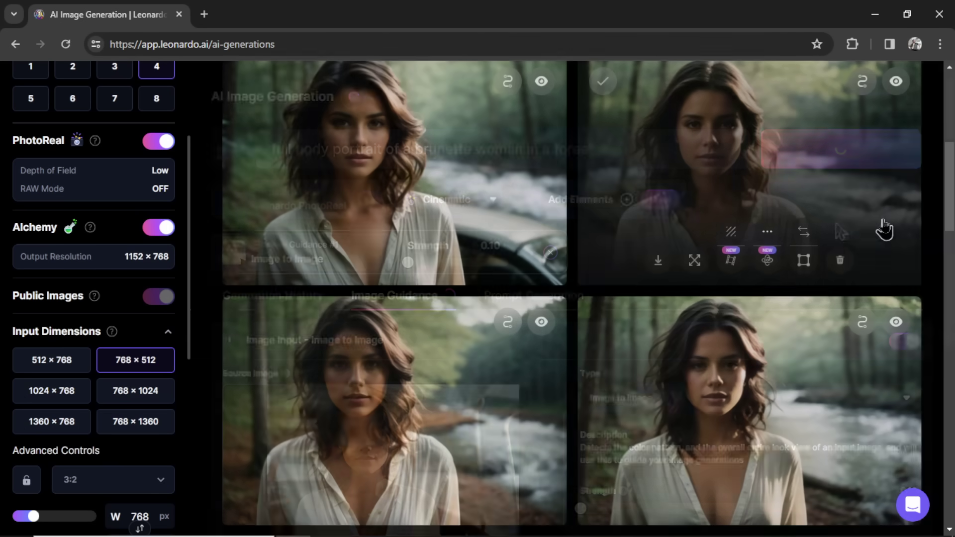
Examine the new full body forest portraits enlarged, comparing them one after another, and close the viewer
left_click(790, 277)
left_click(785, 310)
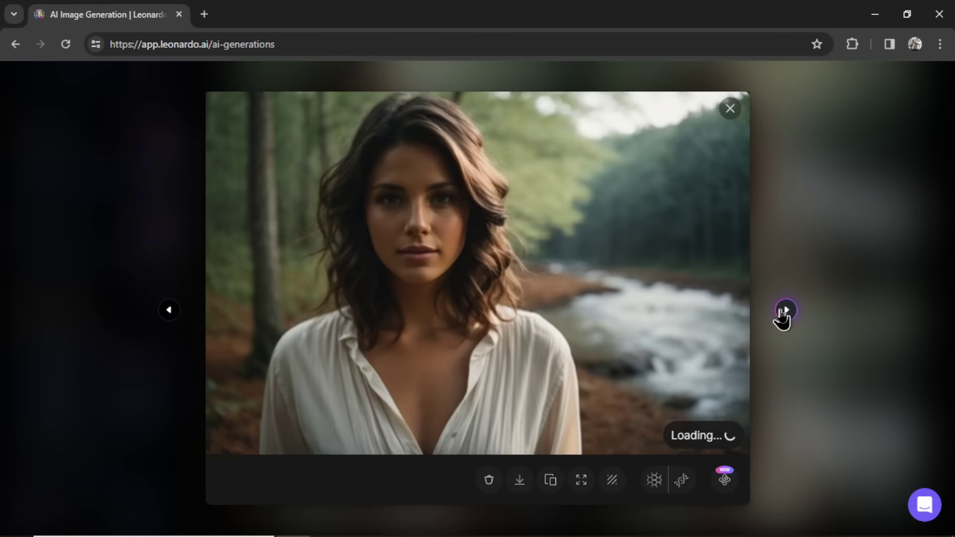
left_click(786, 311)
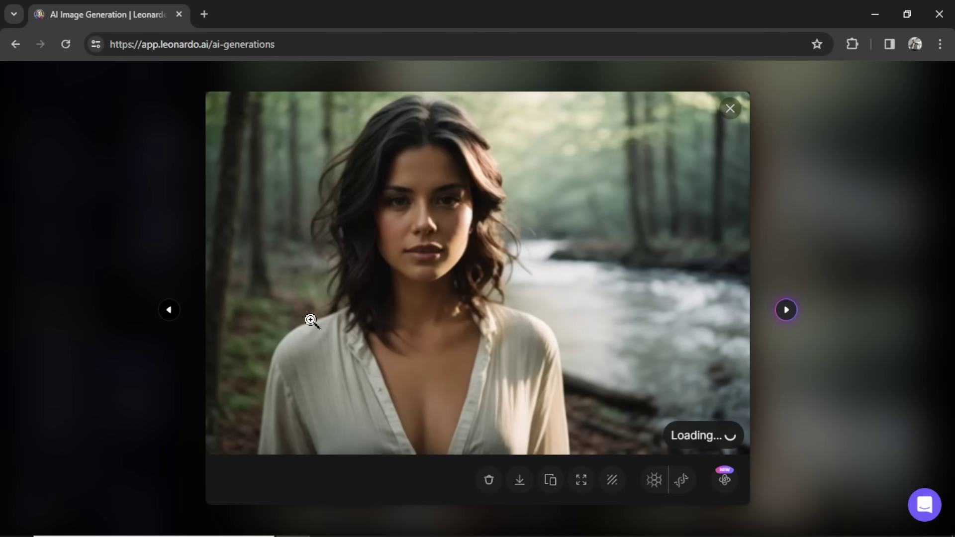
left_click(169, 310)
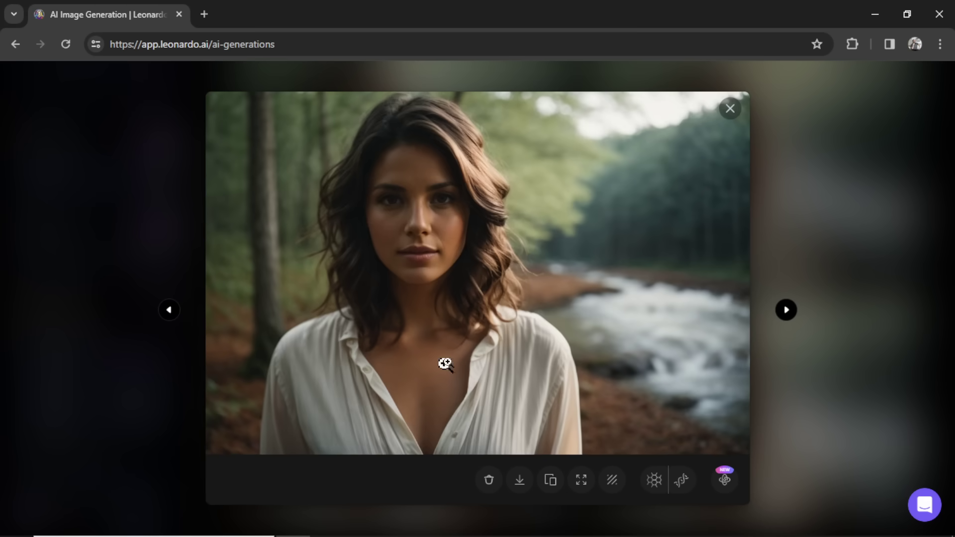
left_click(168, 314)
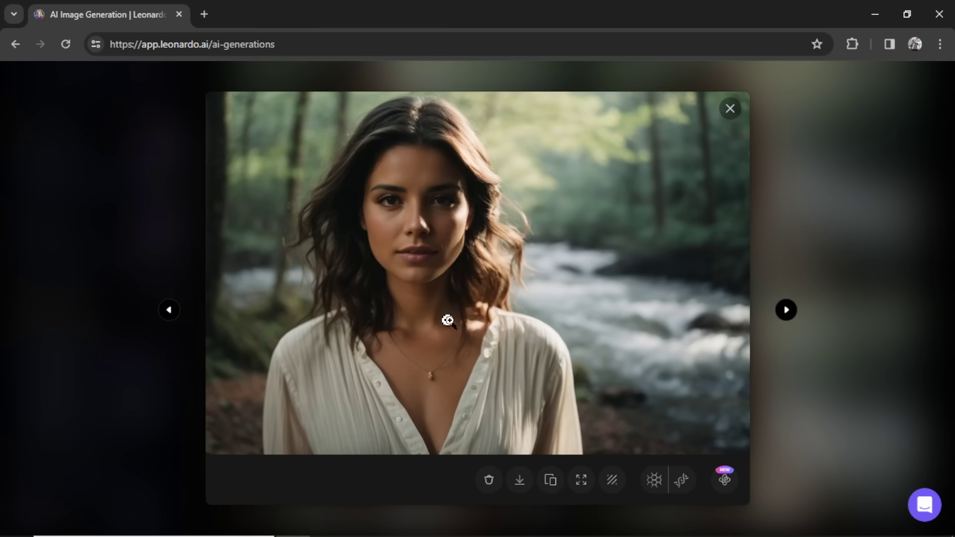
left_click(786, 311)
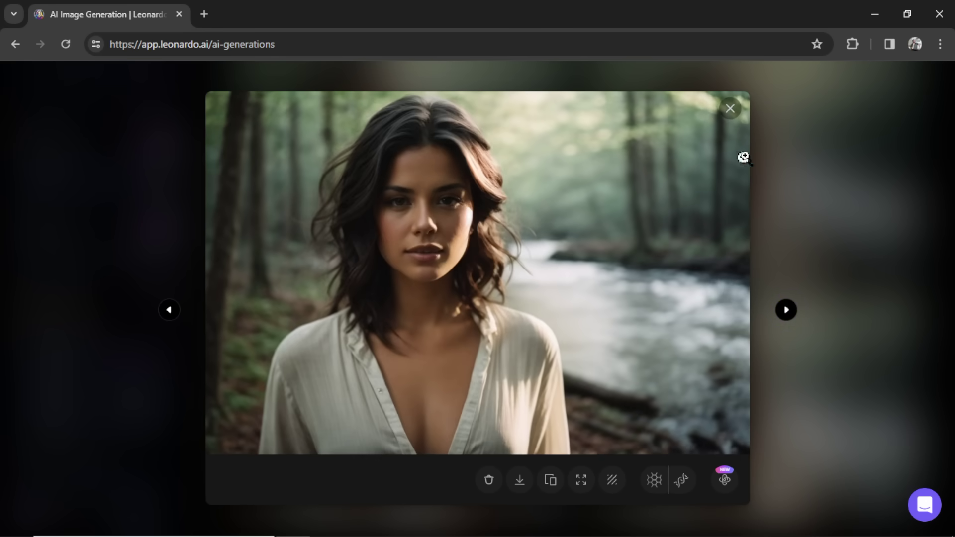
key("Escape")
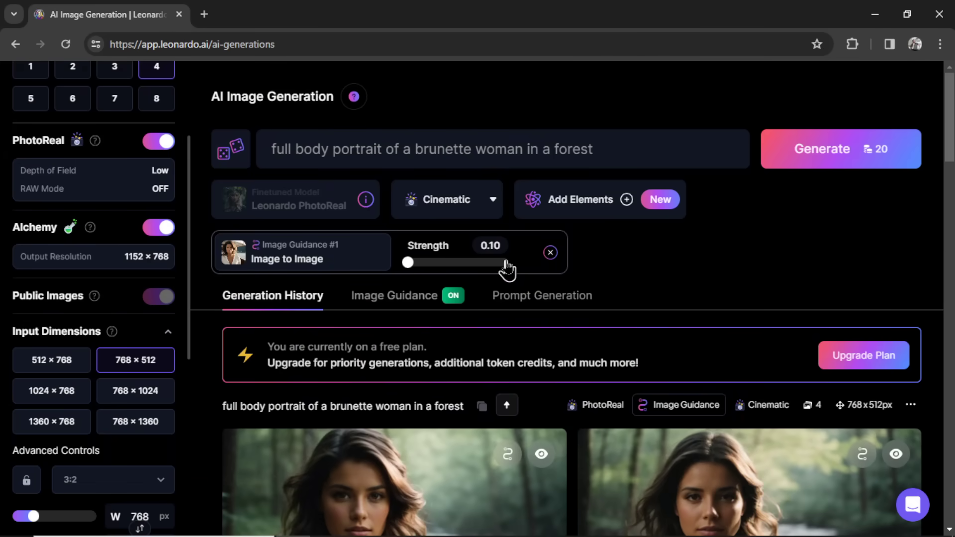
Turn off PhotoReal, keep the Leonardo Diffusion XL model, and set the Alchemy style to Photography
scroll(166, 349, "up", 3)
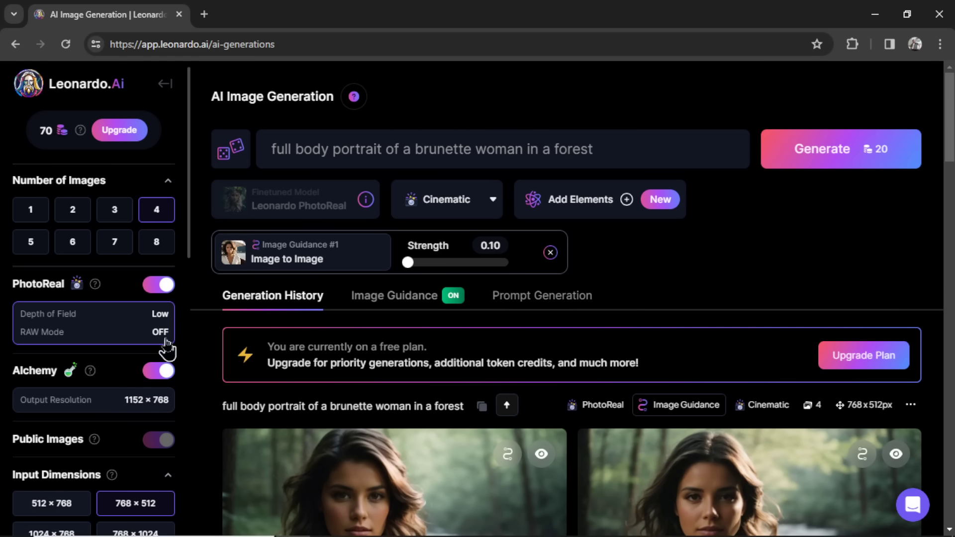
left_click(159, 286)
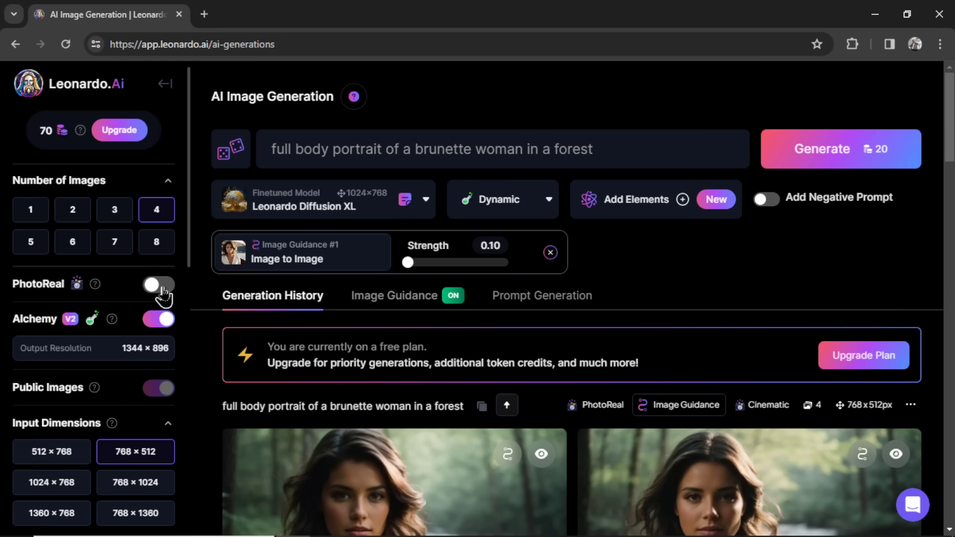
left_click(418, 212)
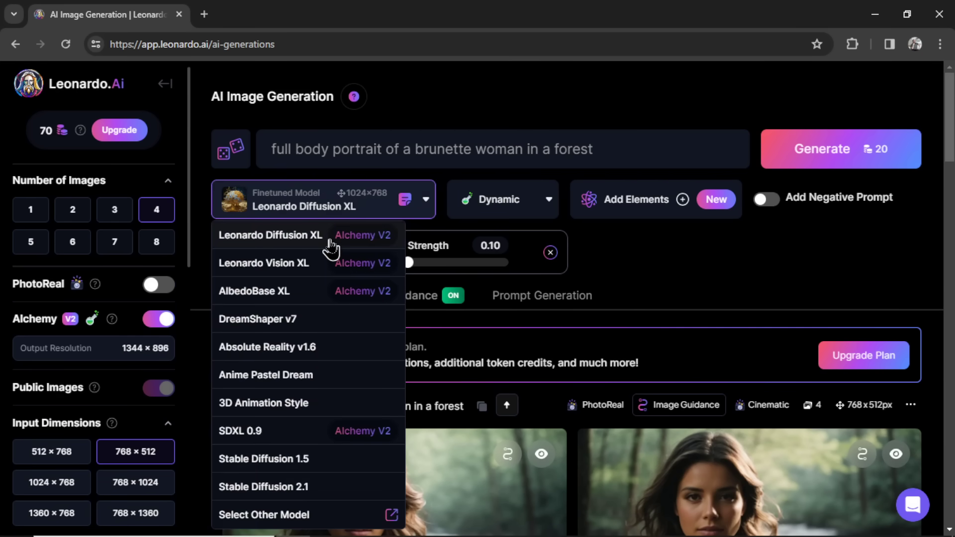
left_click(421, 213)
scroll(448, 214, "down", 1)
left_click(503, 135)
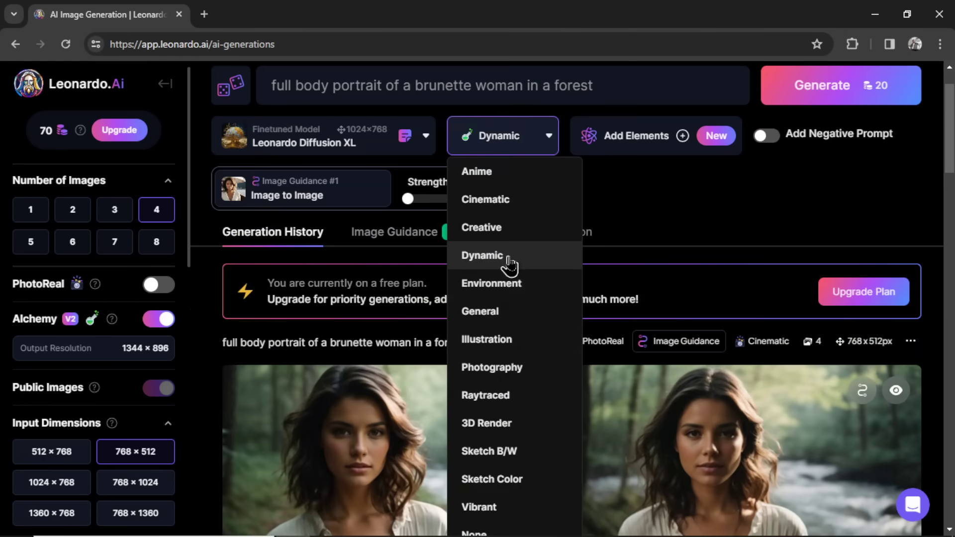
left_click(521, 368)
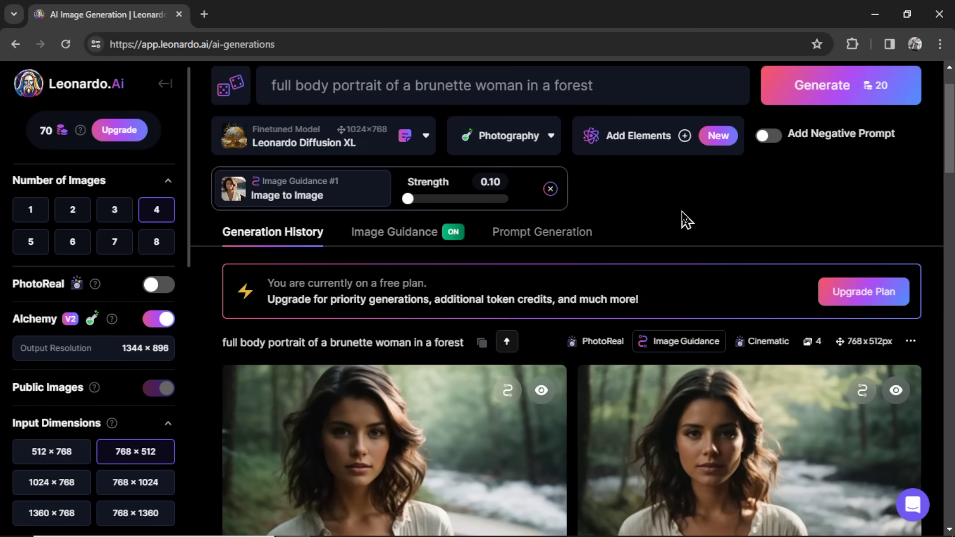
Change the prompt to "full body portrait of a brunette woman on a beach" and generate four guided images
scroll(684, 234, "up", 1)
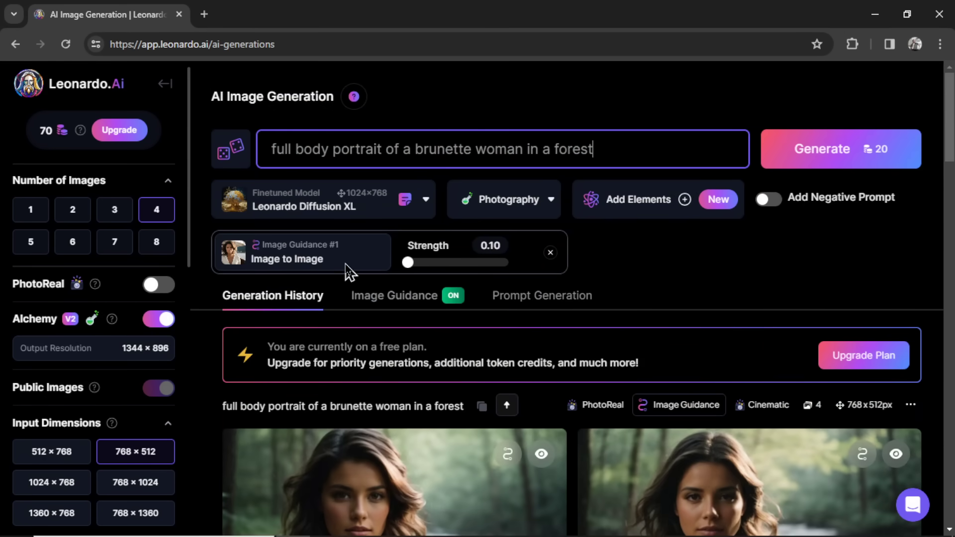
left_click_drag(593, 149, 528, 150)
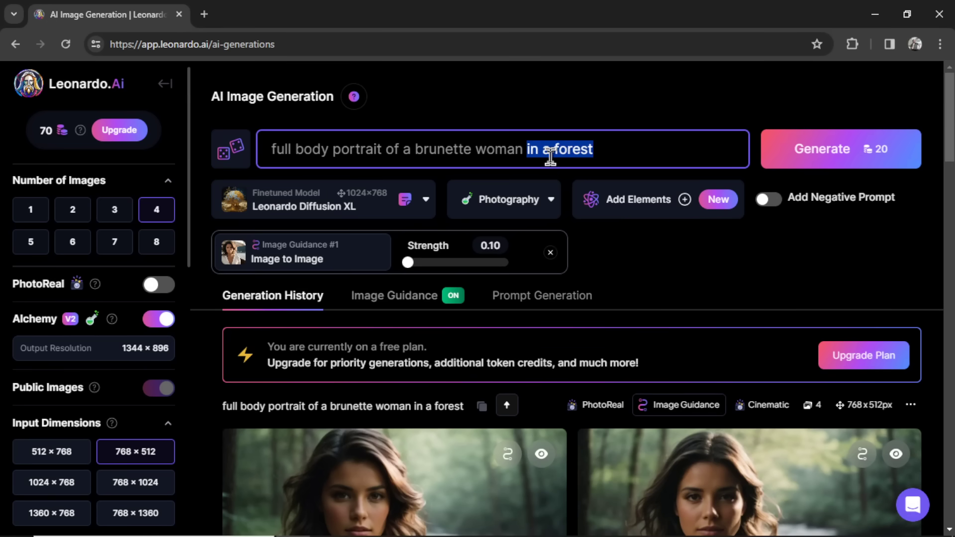
type("on")
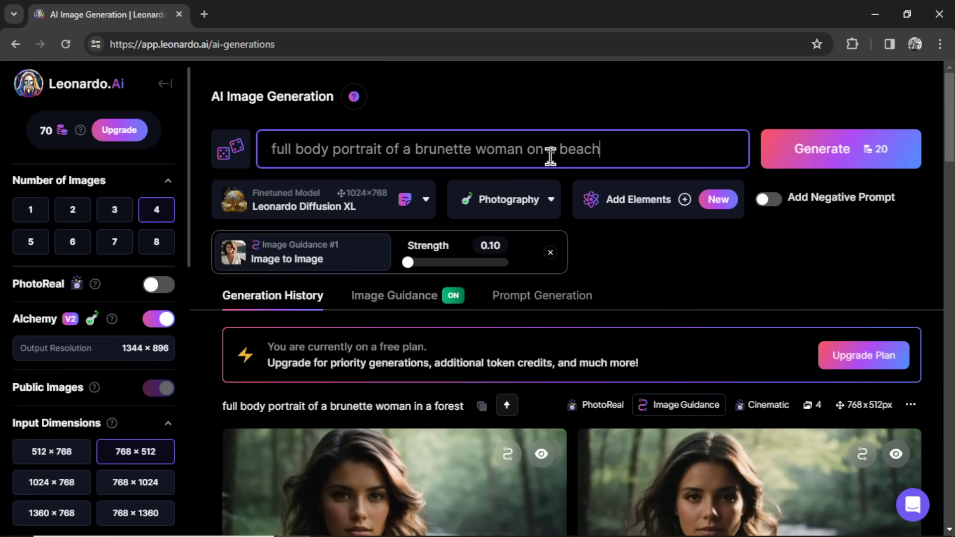
left_click(821, 150)
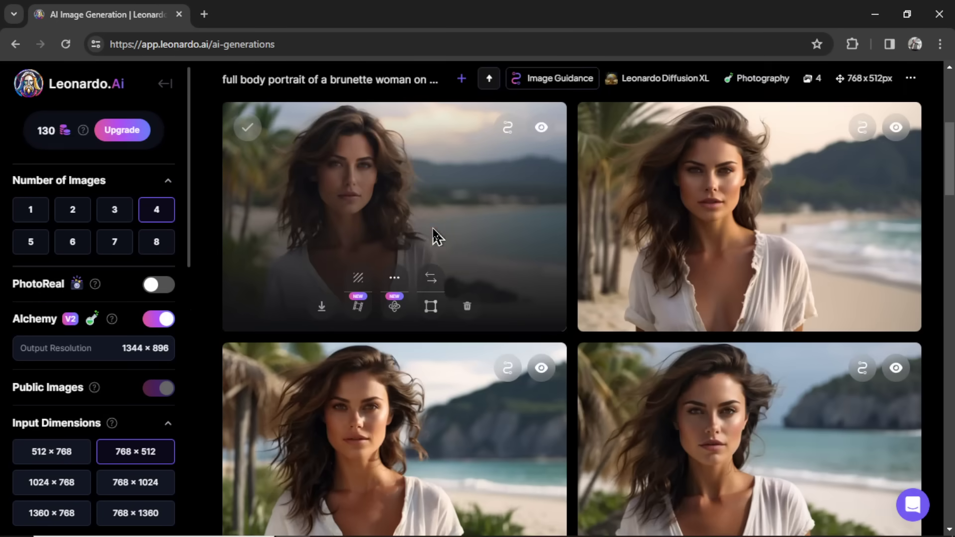
Inspect the first and second beach portraits at full size, and look over the remaining two in the history
left_click(437, 237)
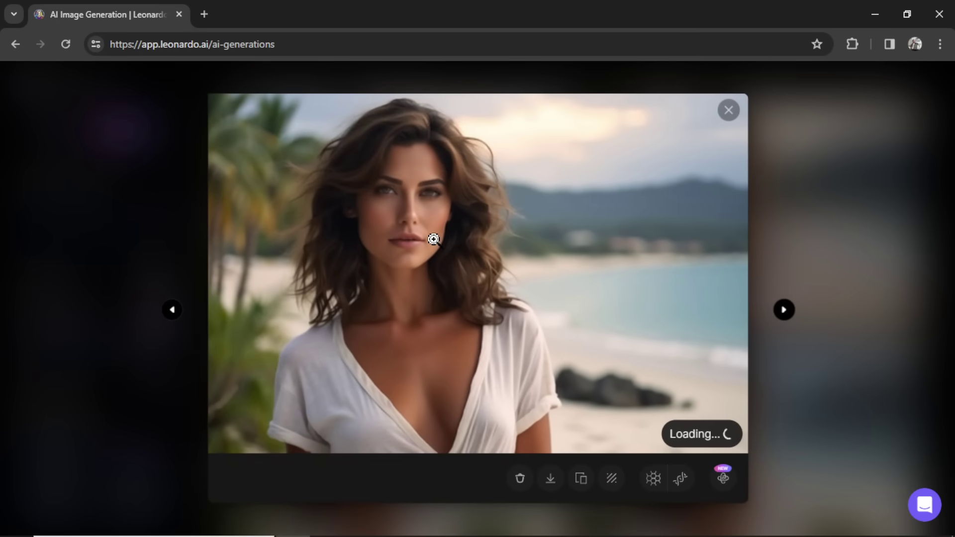
left_click(447, 251)
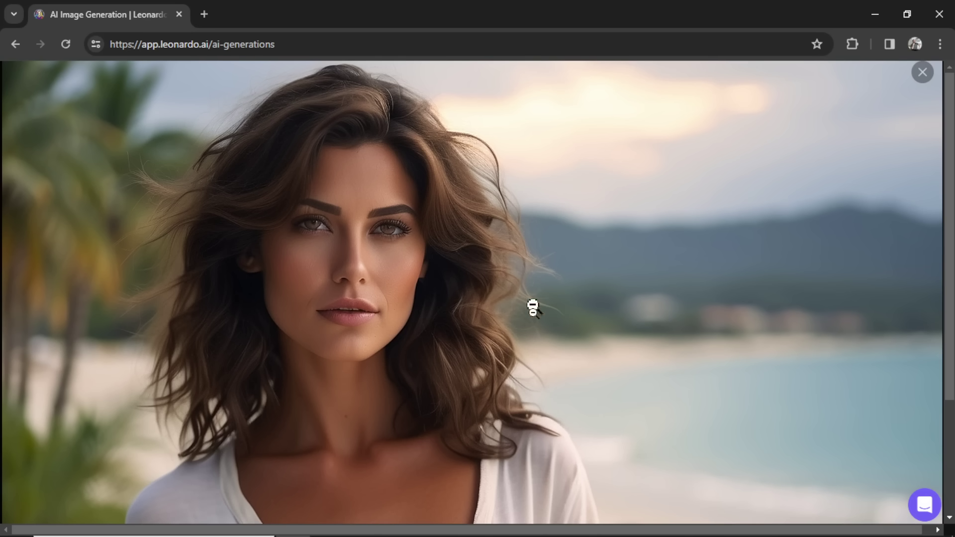
left_click(923, 73)
left_click(447, 241)
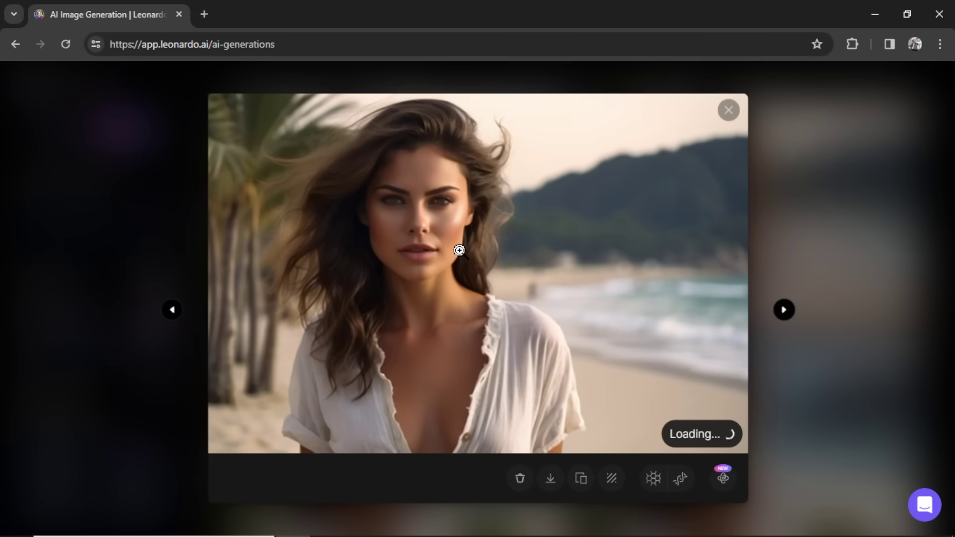
left_click(452, 248)
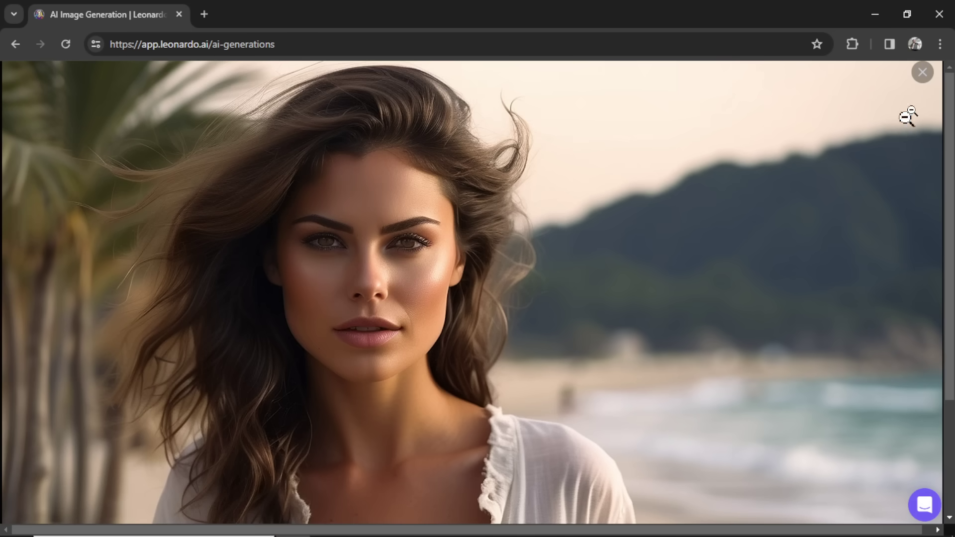
left_click(922, 75)
scroll(761, 348, "down", 2)
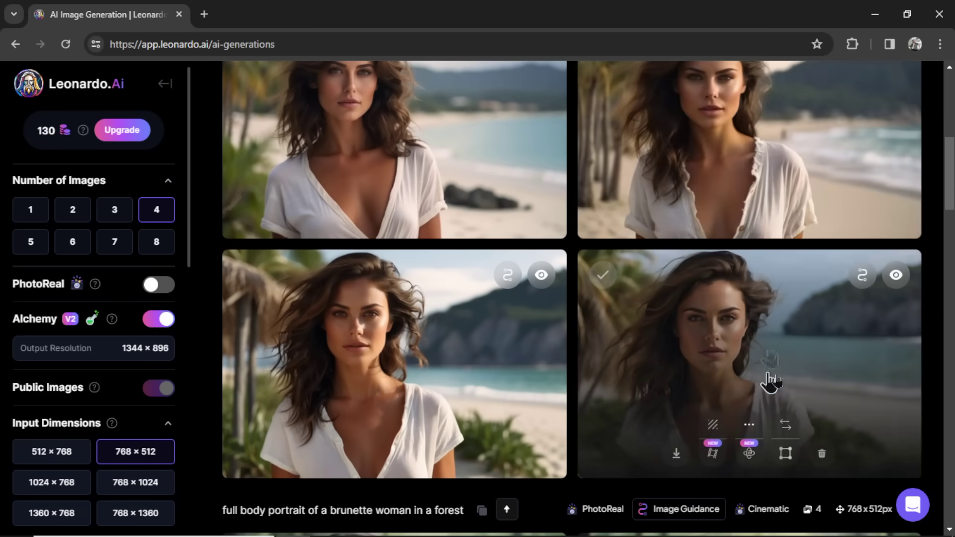
scroll(816, 358, "up", 2)
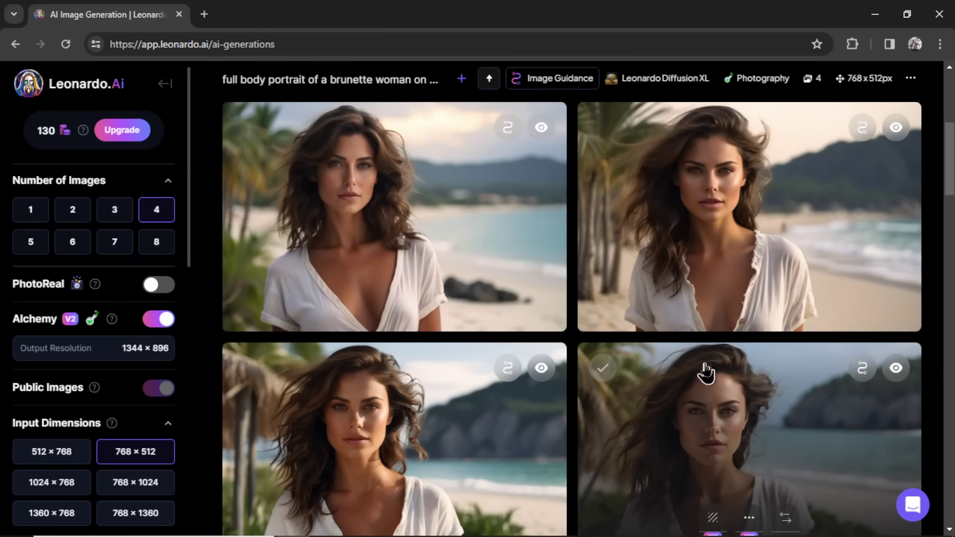
Turn PhotoReal back on, keeping the beach prompt as it is
scroll(707, 374, "up", 4)
scroll(771, 147, "up", 2)
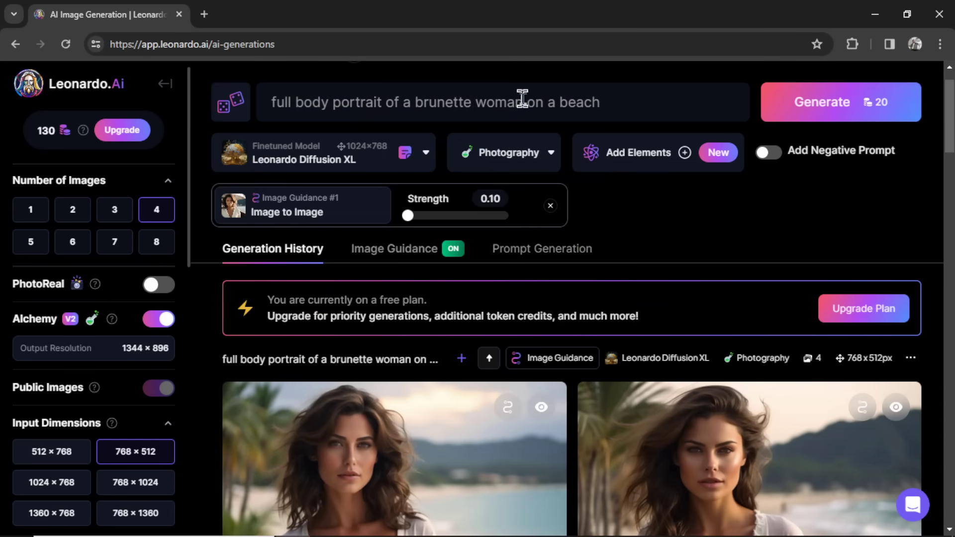
left_click_drag(523, 102, 258, 100)
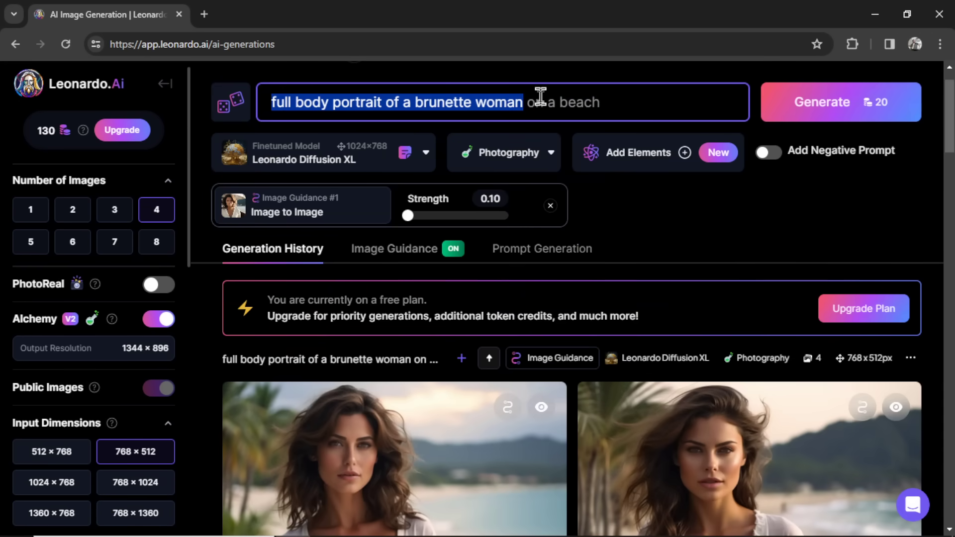
left_click(568, 98)
left_click(159, 285)
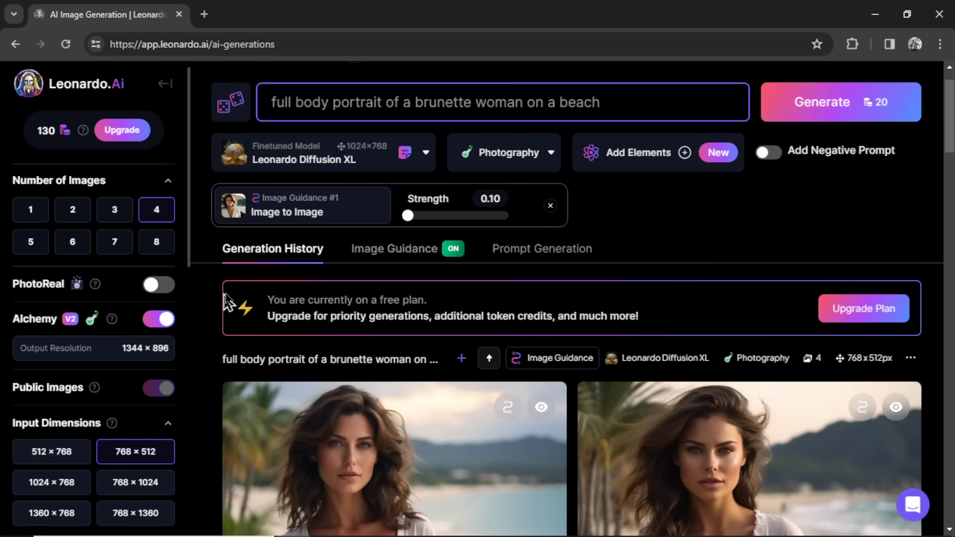
scroll(248, 298, "up", 1)
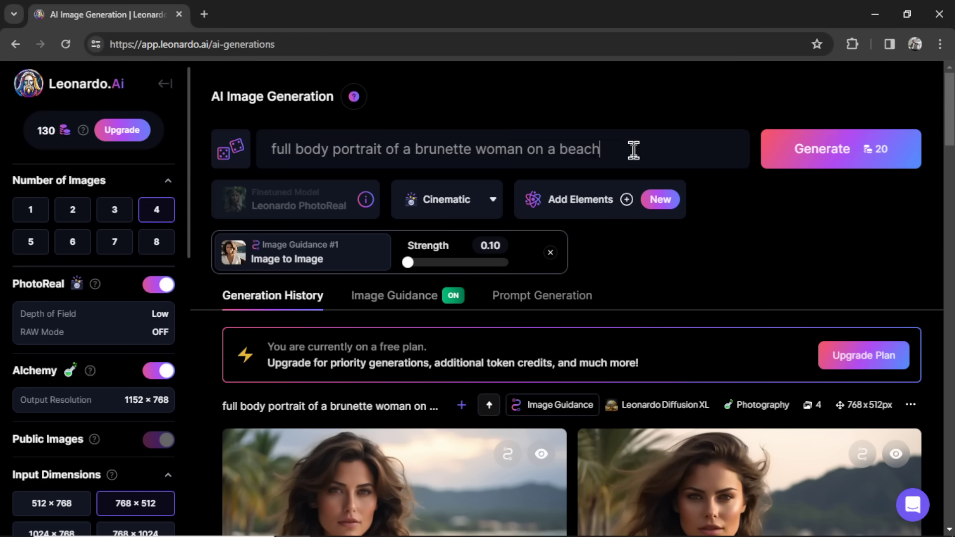
Change the prompt to "A woman is standing on a cliff with her hands in the air" and generate four guided images
left_click_drag(526, 148, 262, 143)
key("ctrl+a")
type("A woman is standing on a cliff with her hands in the air")
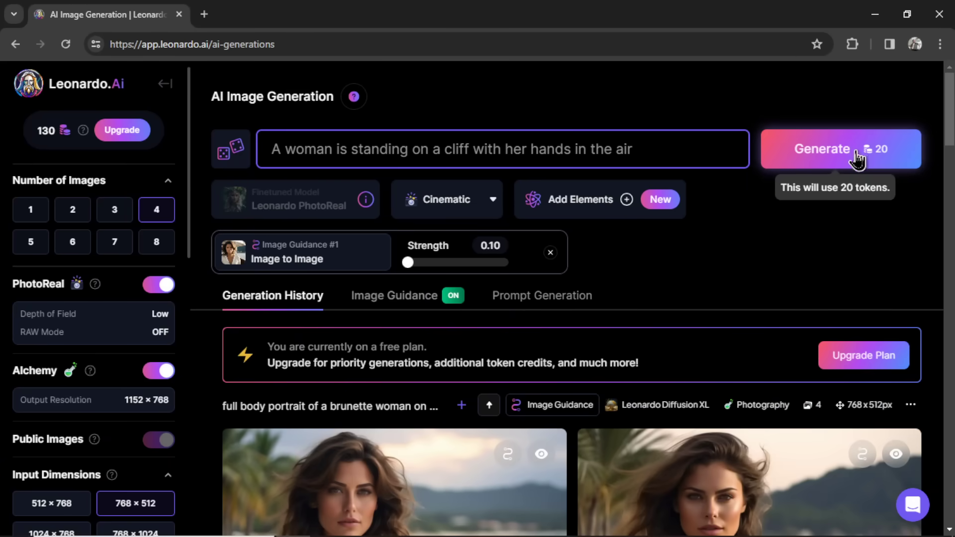
left_click(861, 188)
scroll(772, 378, "down", 4)
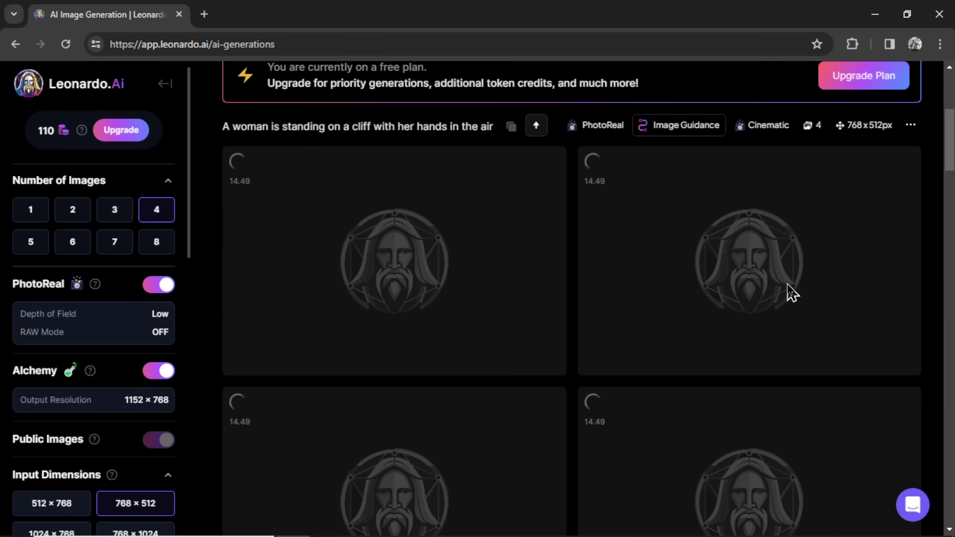
scroll(689, 298, "down", 2)
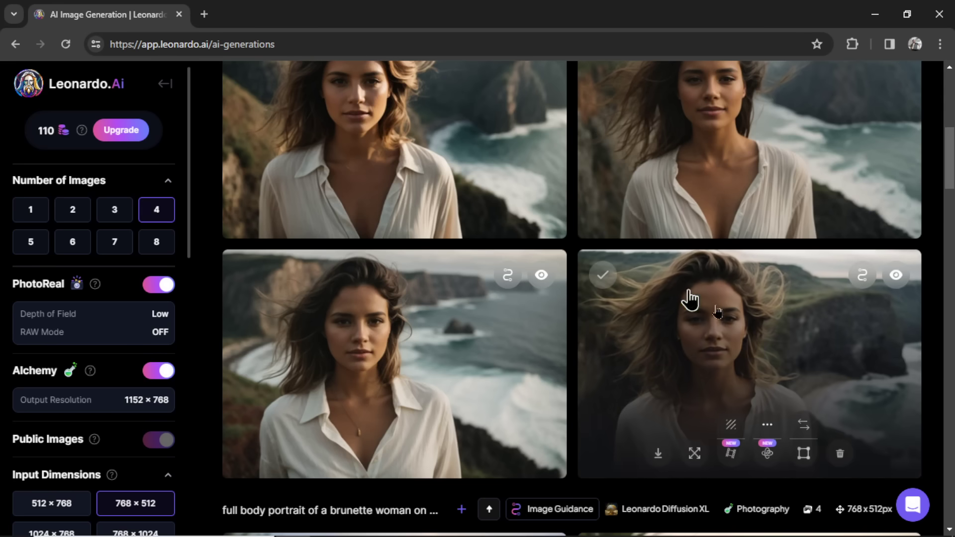
Inspect the generated cliff portraits one after another at full size
scroll(760, 363, "up", 2)
mouse_move(721, 361)
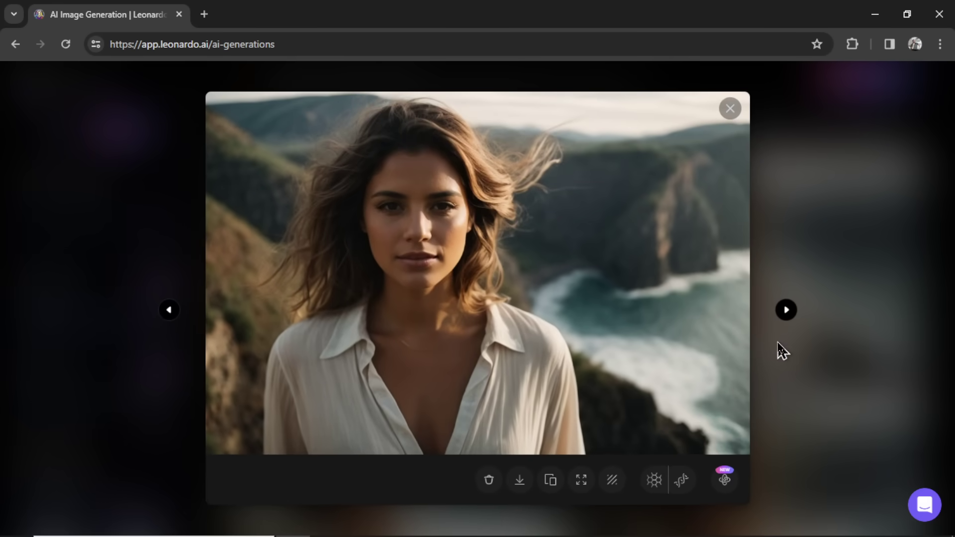
left_click(786, 311)
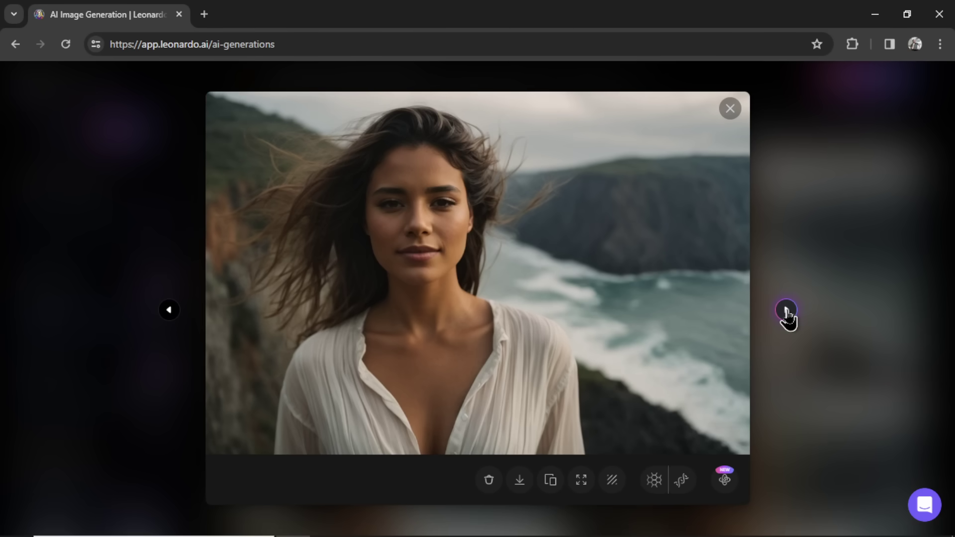
left_click(786, 311)
left_click(786, 311)
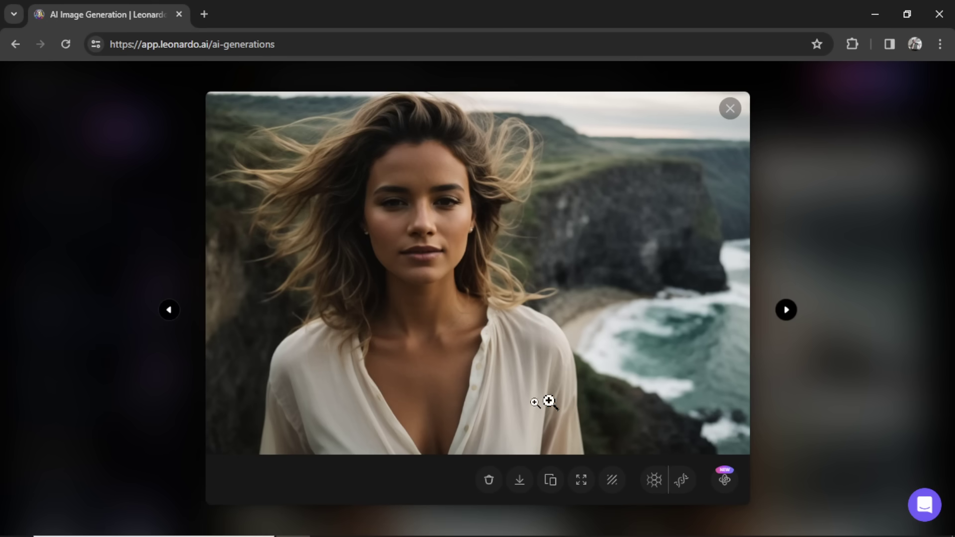
key("Right")
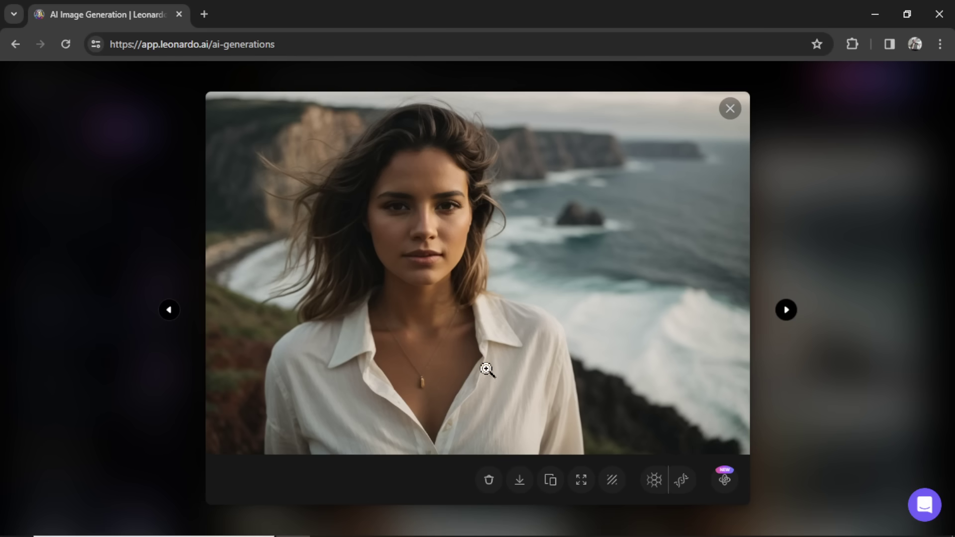
key("Escape")
Review the Image Guidance settings, including the available guidance types and the additional guidance layers
scroll(673, 314, "up", 5)
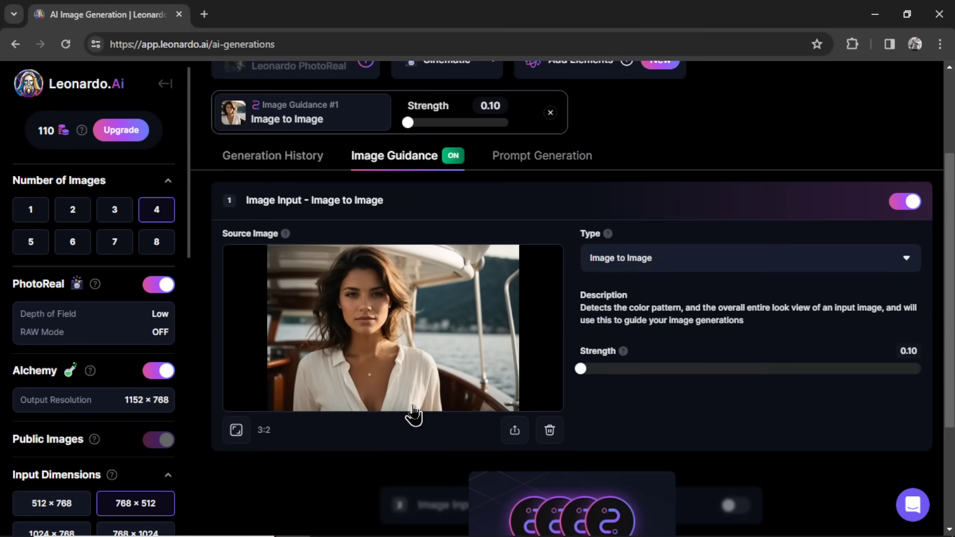
left_click(730, 267)
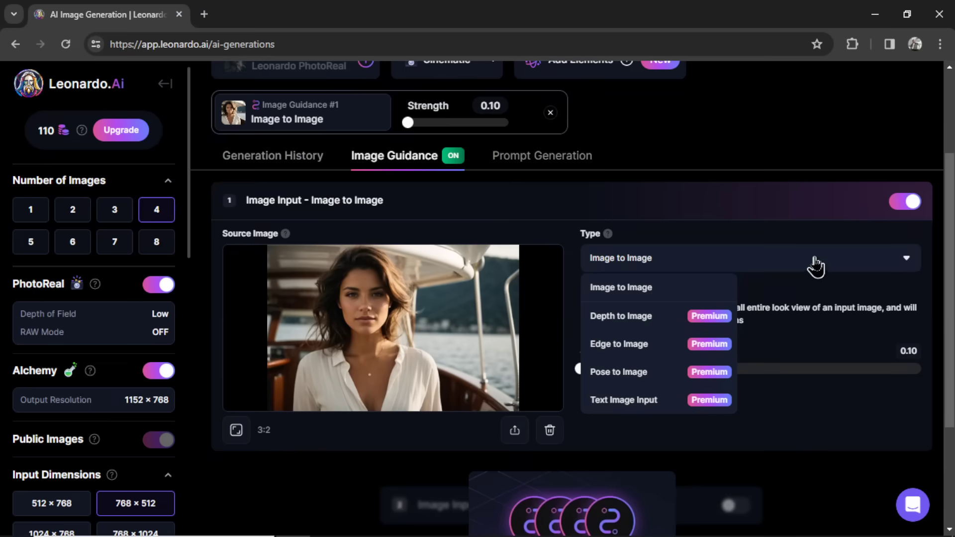
left_click(782, 200)
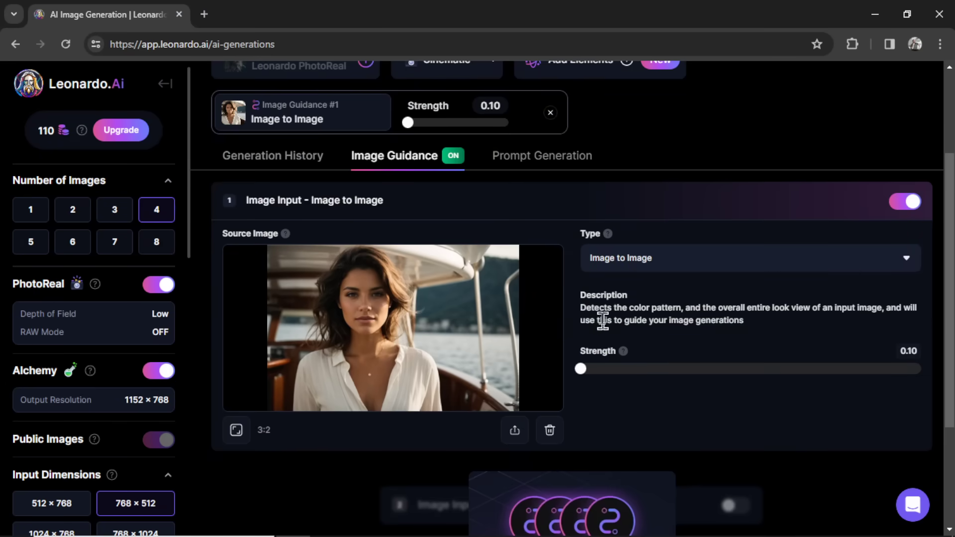
scroll(649, 288, "down", 3)
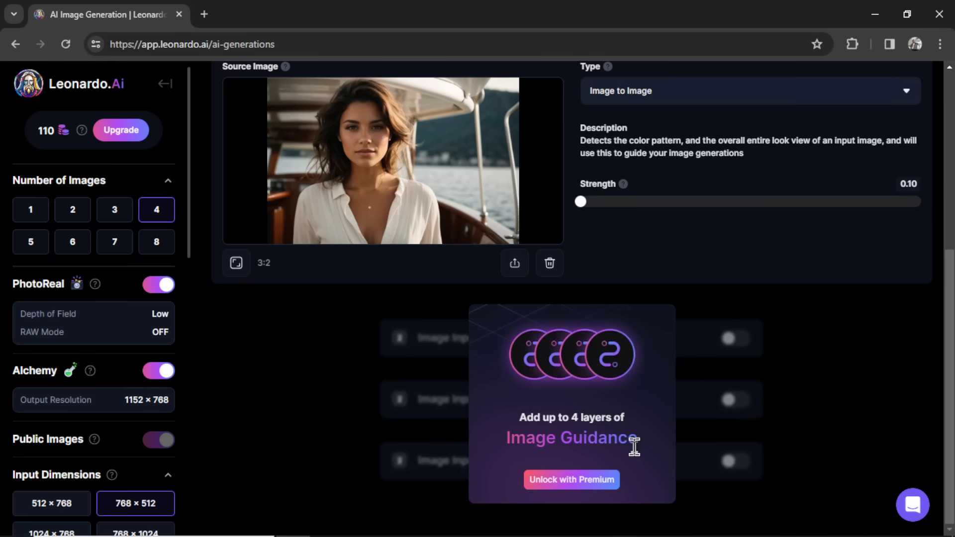
scroll(782, 252, "up", 6)
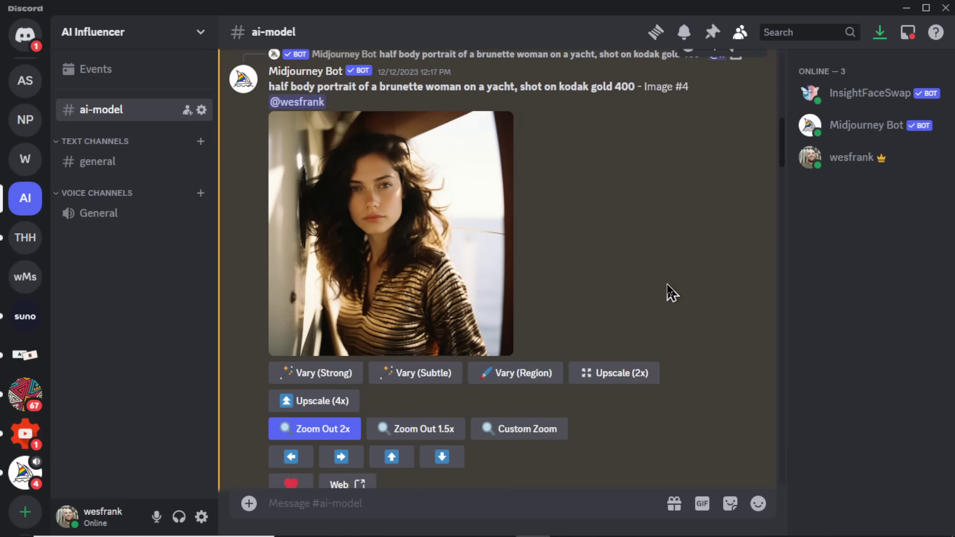
In Discord's ai-model channel, view the Midjourney yacht portrait and the hotel gym image grid enlarged in the browser
left_click(412, 207)
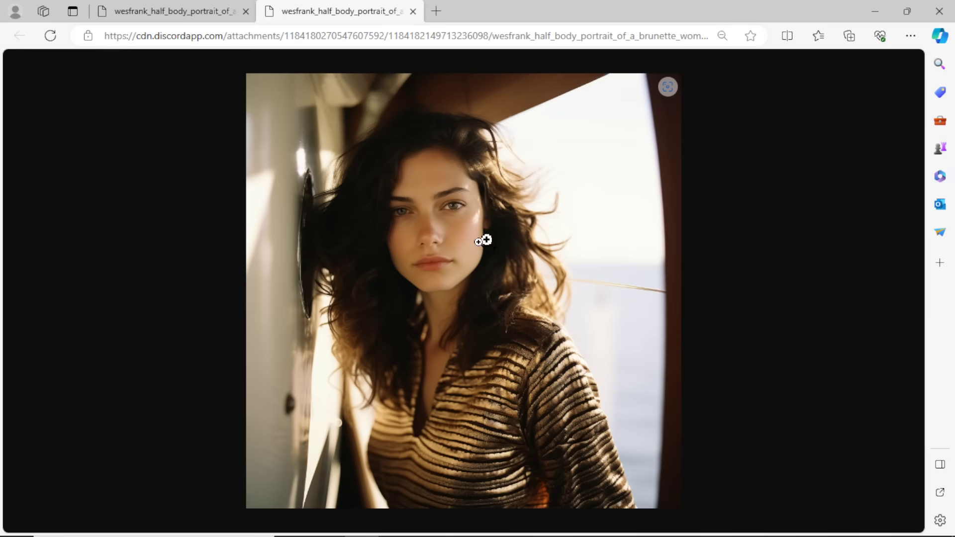
left_click(439, 225)
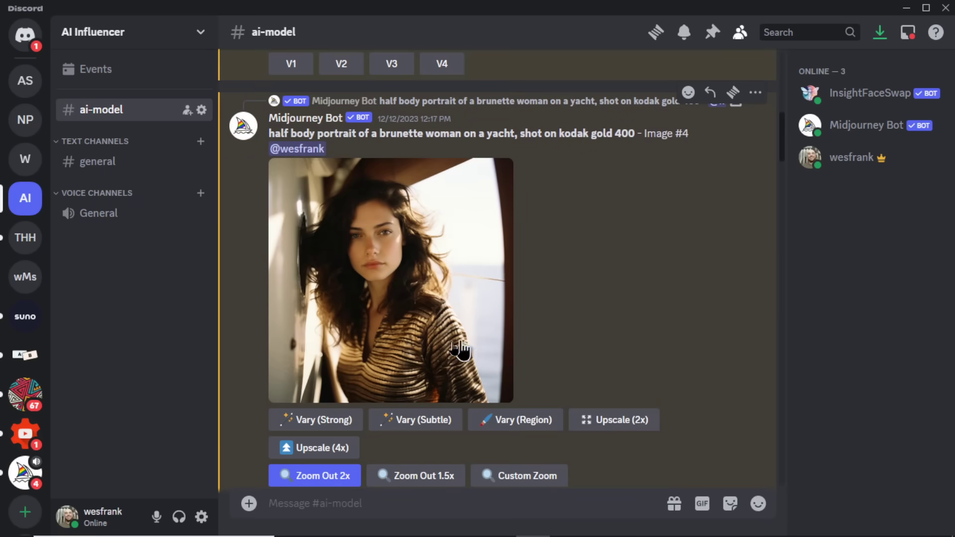
scroll(490, 298, "down", 10)
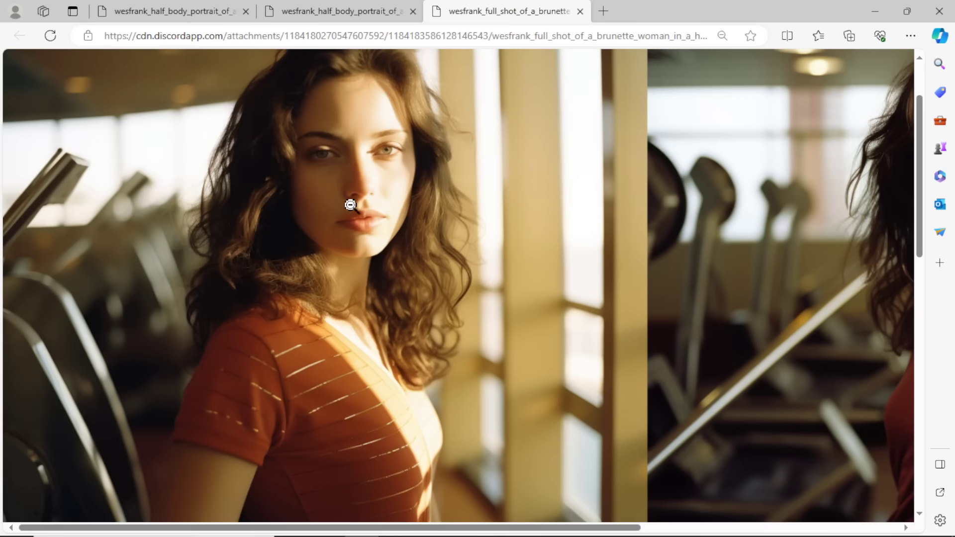
scroll(350, 204, "up", 2)
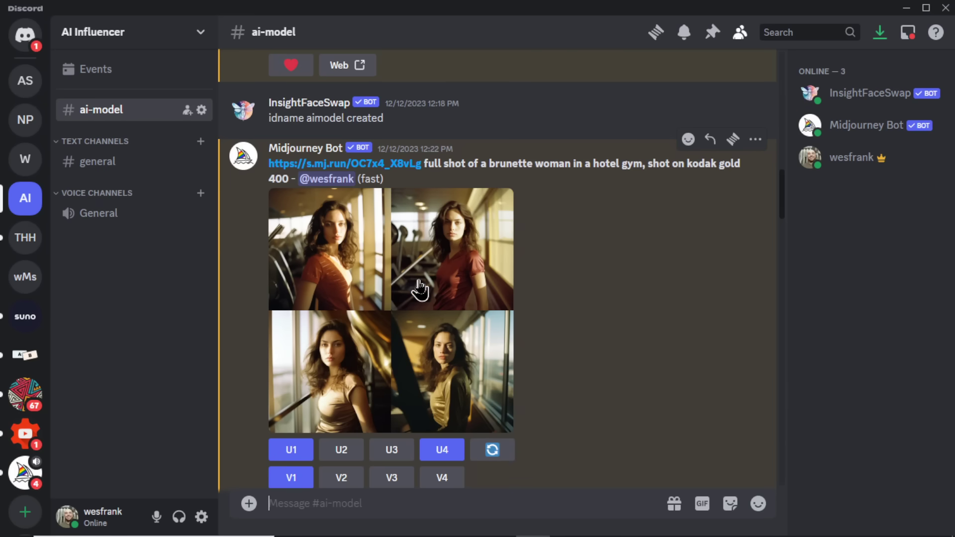
Look back over the yacht and hotel gym results in Discord, and view the wide shot of the laughing brunette woman enlarged
scroll(401, 299, "up", 10)
scroll(405, 251, "down", 6)
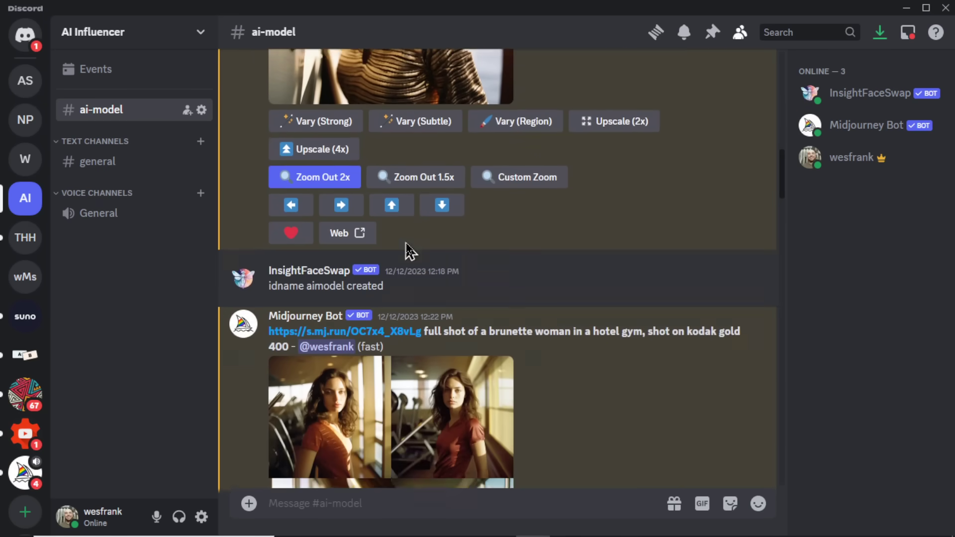
scroll(425, 374, "up", 3)
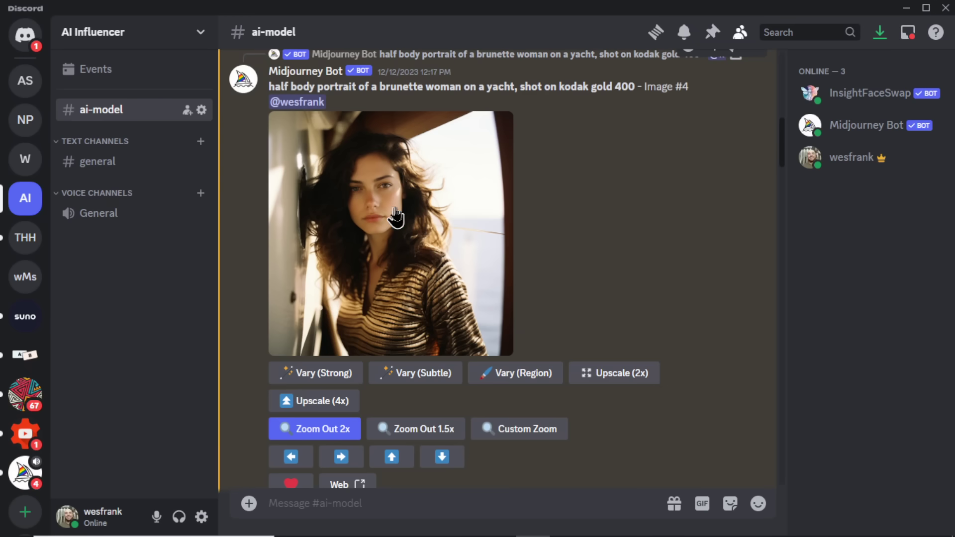
scroll(494, 256, "down", 9)
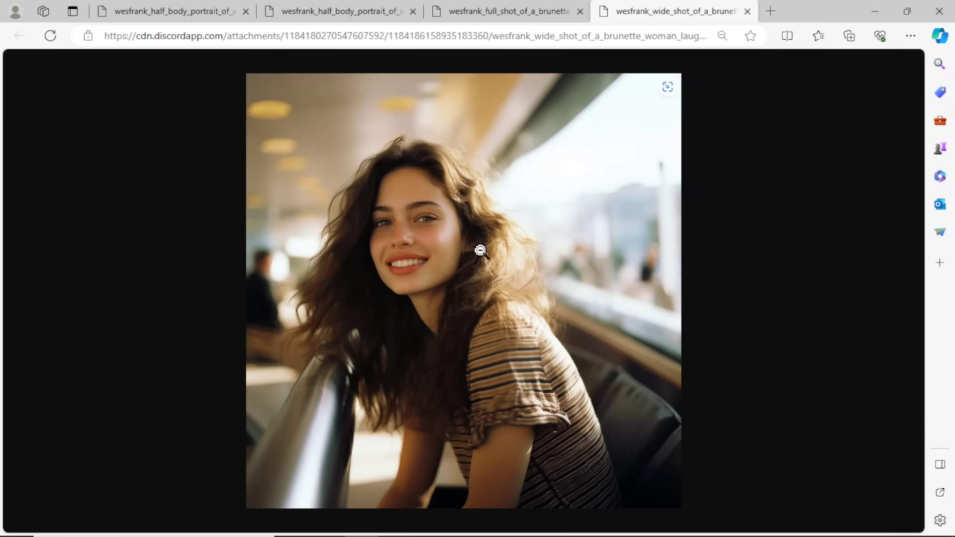
left_click(481, 250)
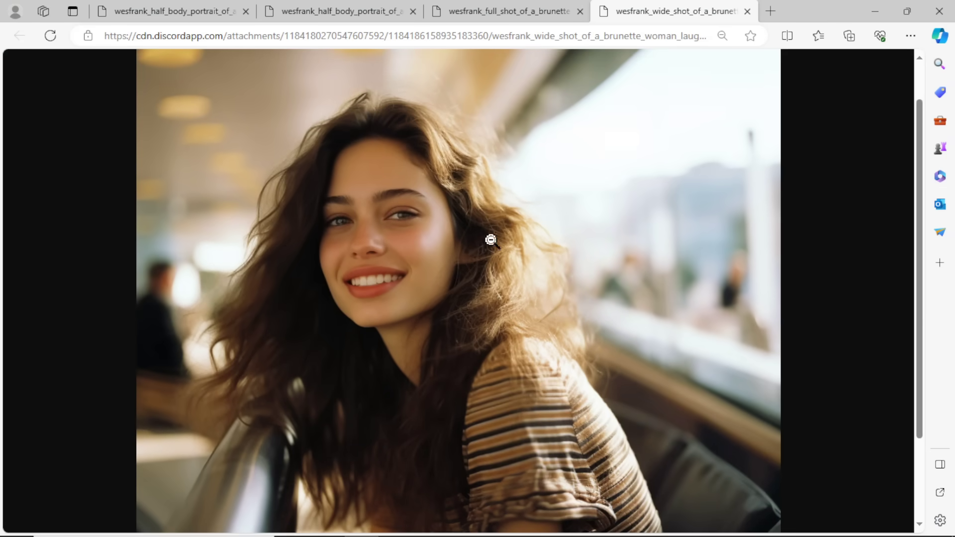
Compare the woman's face in the half-body yacht portrait with the wide shot of her laughing, alternating between the two images
left_click(354, 10)
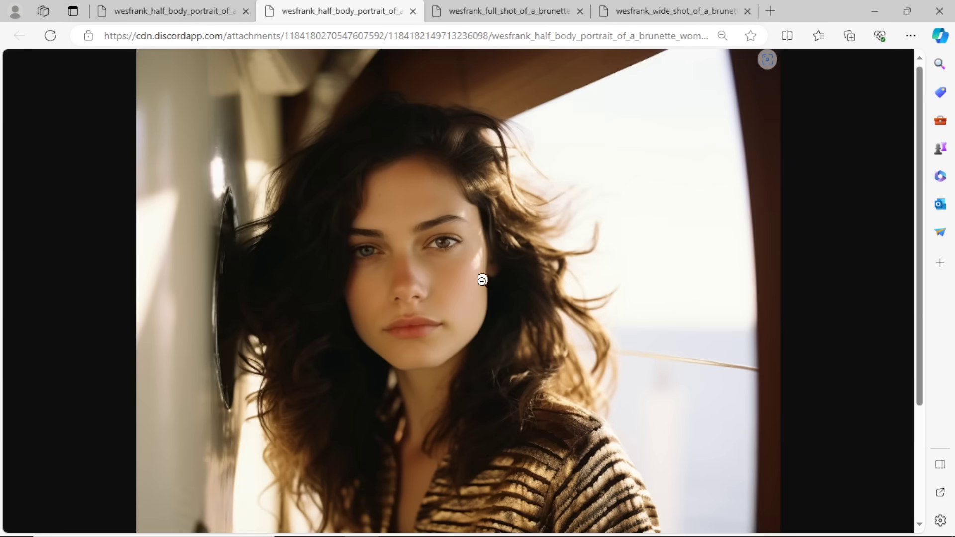
left_click(677, 13)
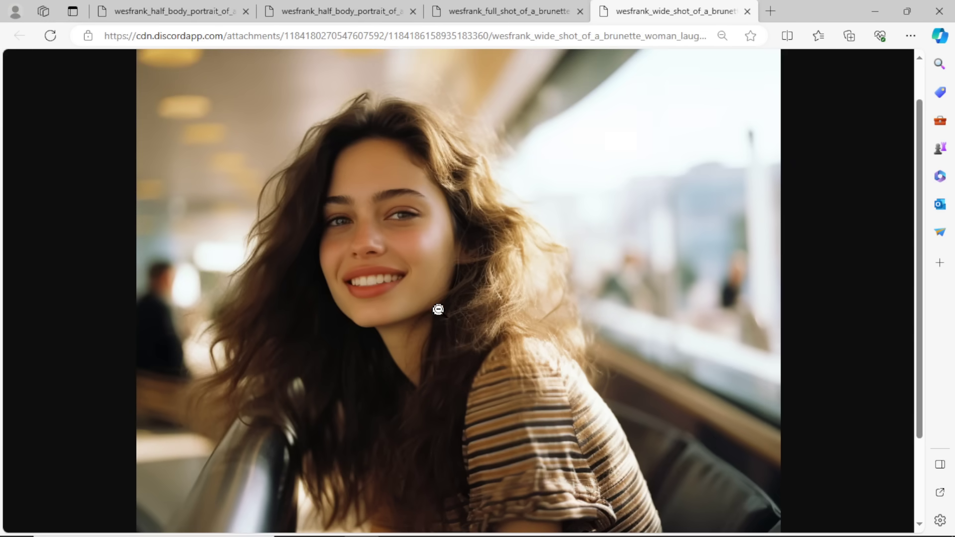
left_click(363, 12)
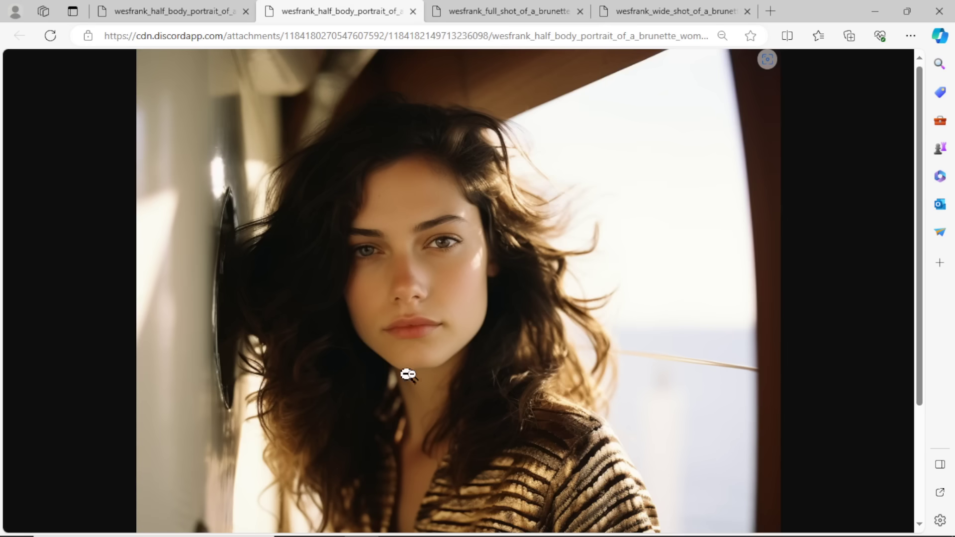
left_click(645, 12)
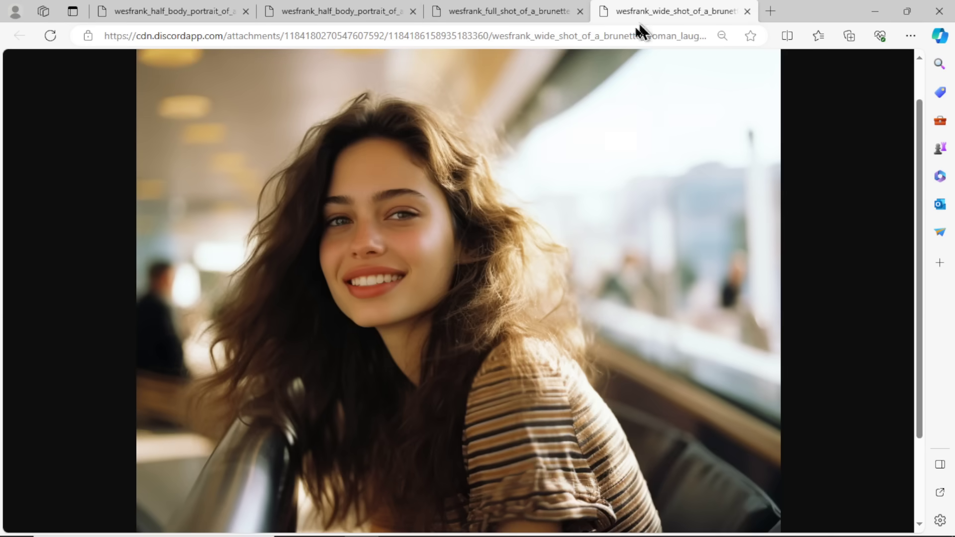
left_click(383, 13)
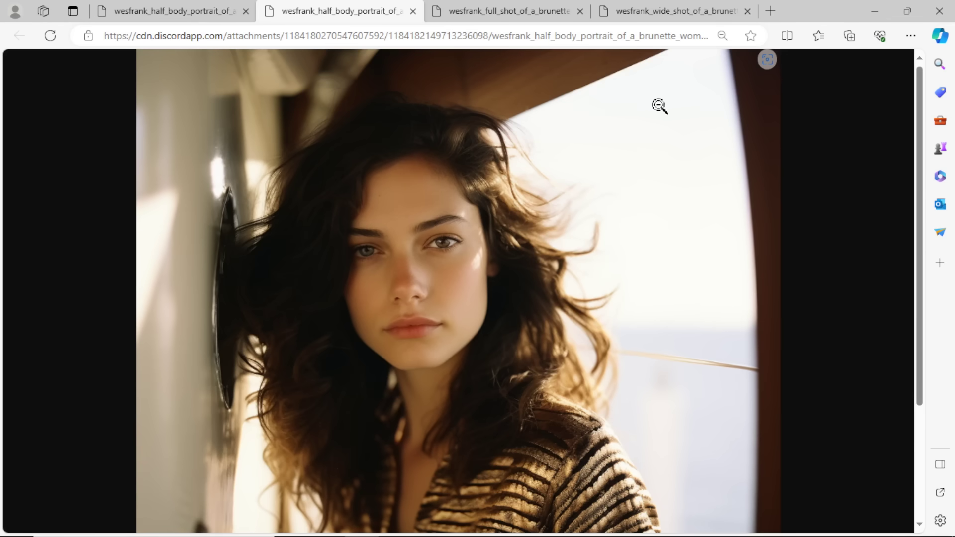
left_click(710, 10)
left_click(358, 11)
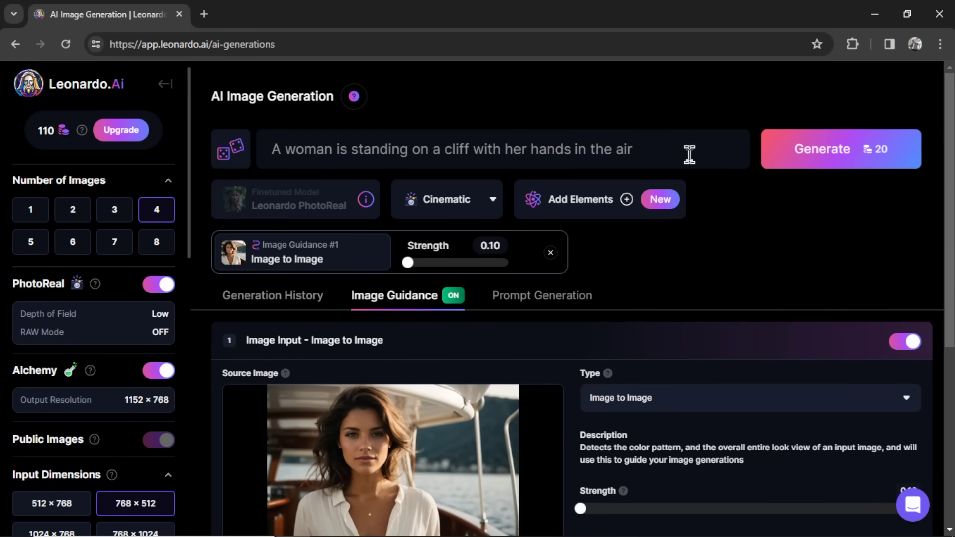
Back in Leonardo.Ai, clear the cliff prompt and remove the Image to Image guidance
triple_click(689, 153)
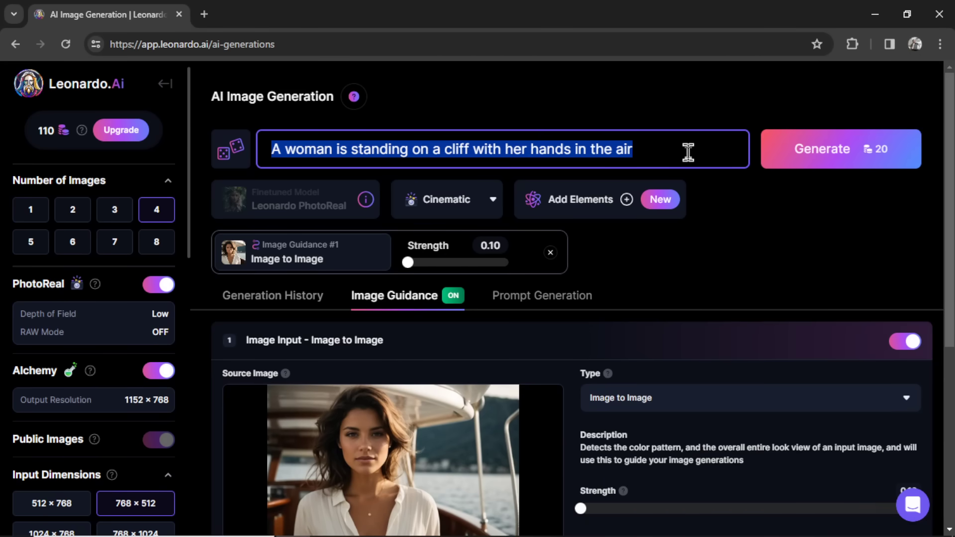
key("BackSpace")
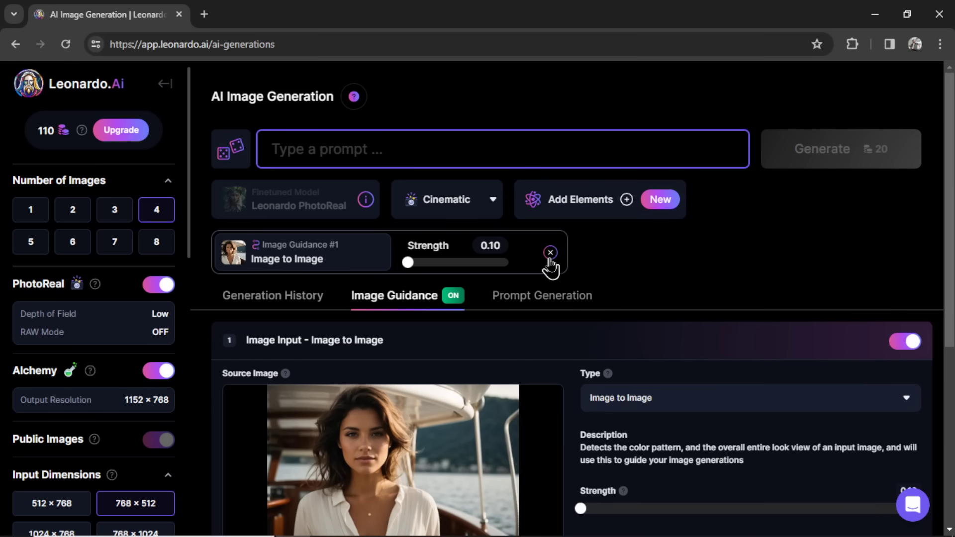
left_click(550, 253)
left_click(321, 255)
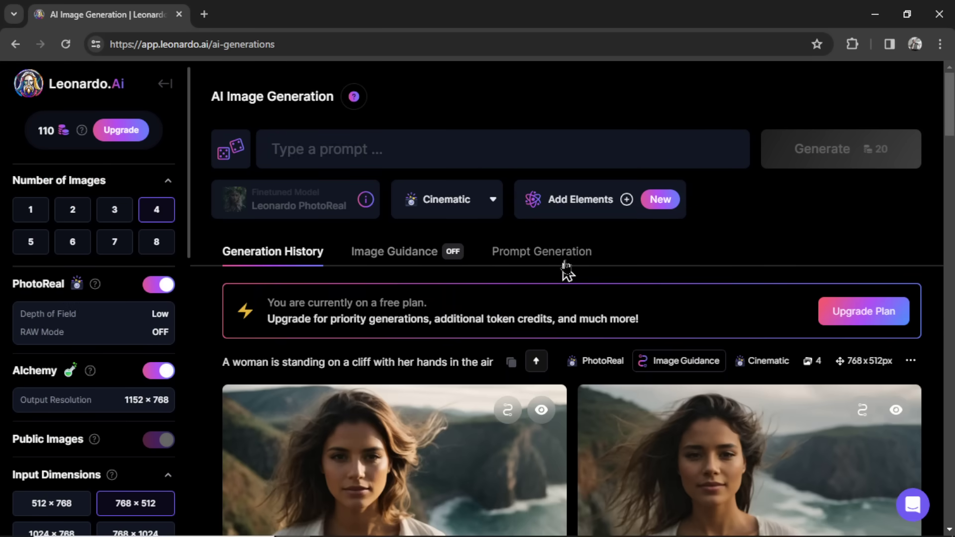
Generate four PhotoReal images with the prompt "A blonde athletic woman in black lacy lingerie"
left_click(586, 148)
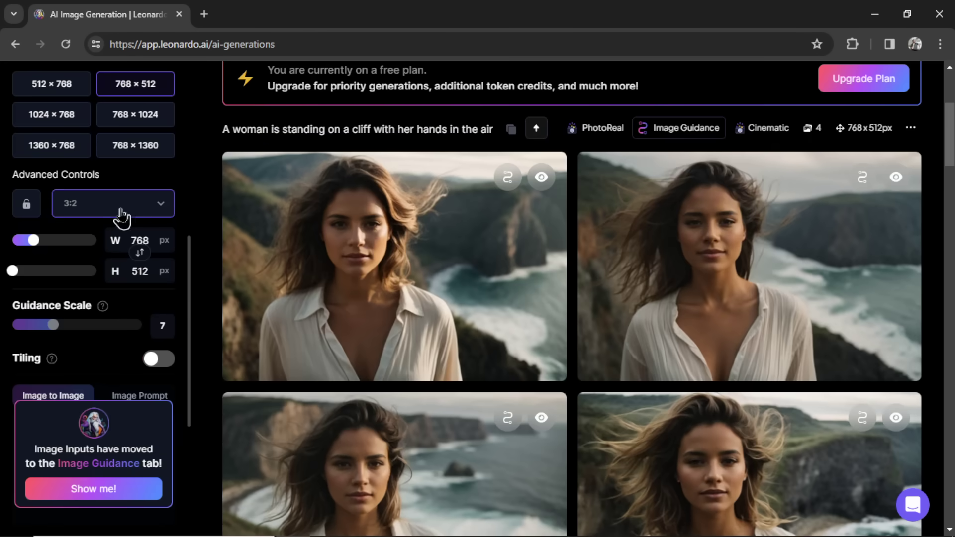
scroll(178, 279, "down", 4)
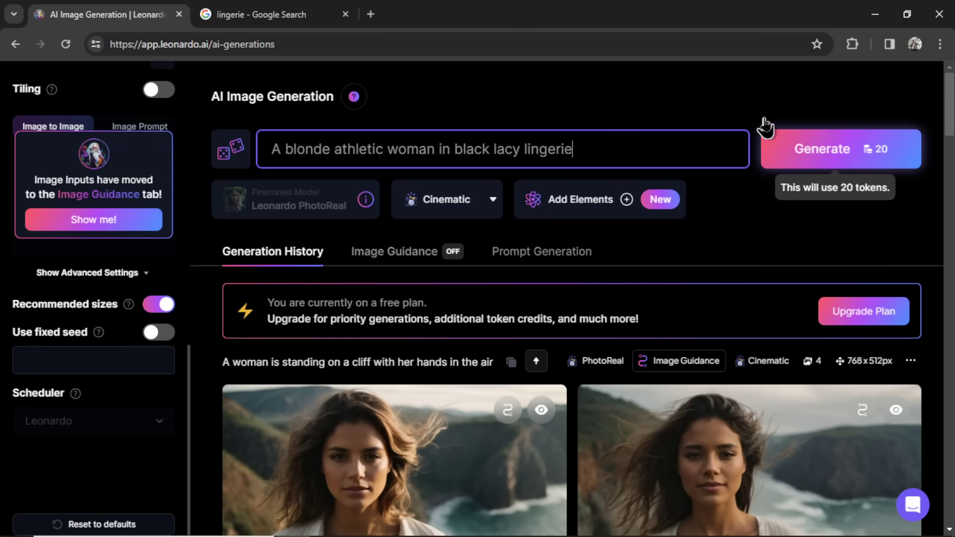
left_click(765, 127)
scroll(469, 226, "down", 5)
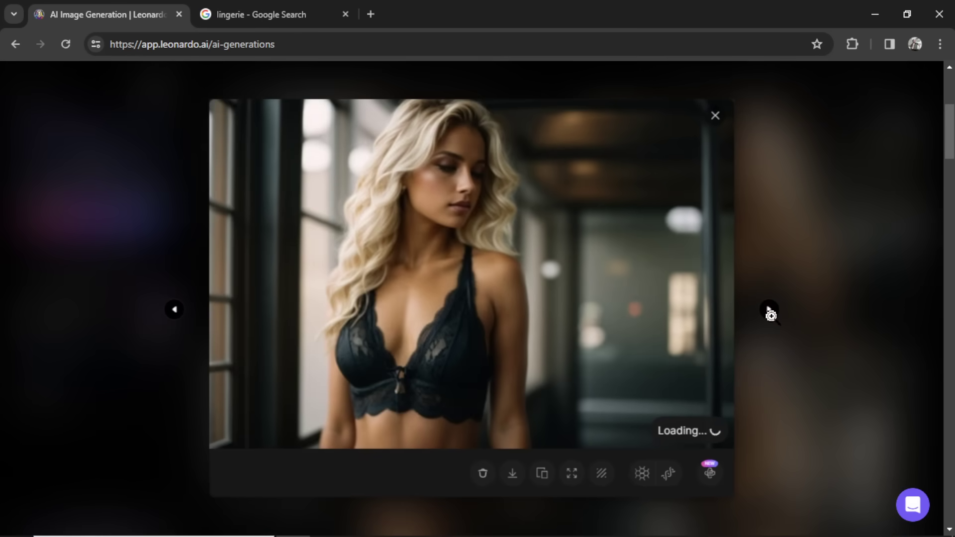
Inspect the generated images of the blonde woman enlarged, one after another
left_click(771, 312)
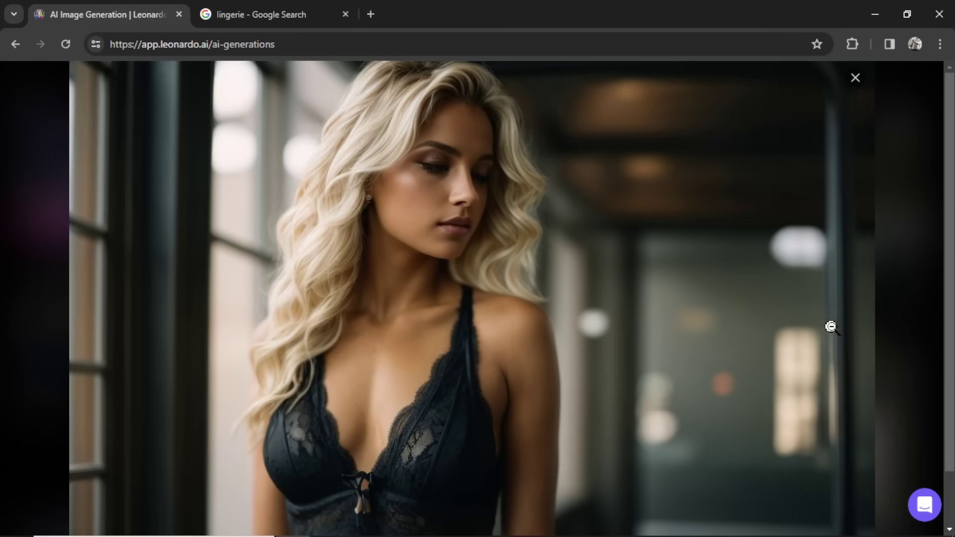
left_click(832, 327)
left_click(786, 324)
left_click(627, 248)
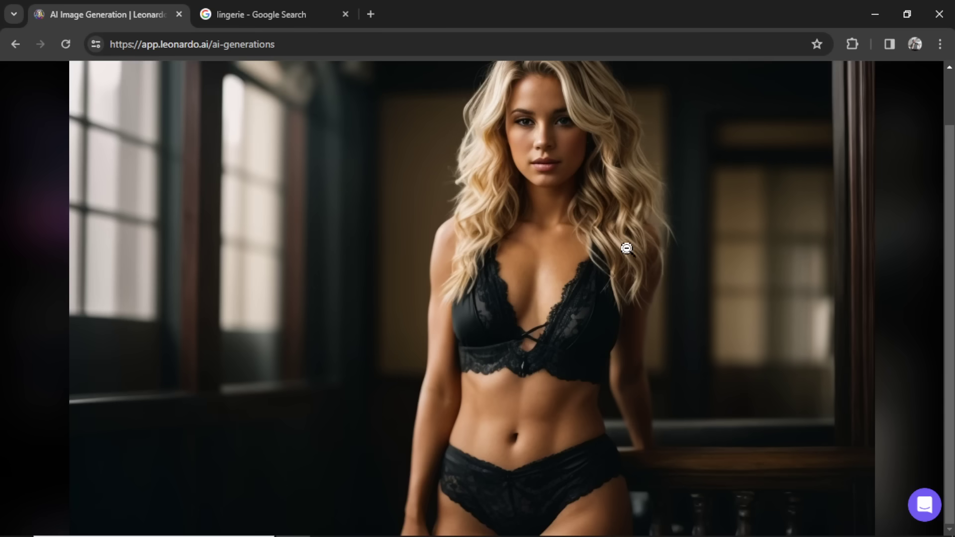
left_click(672, 338)
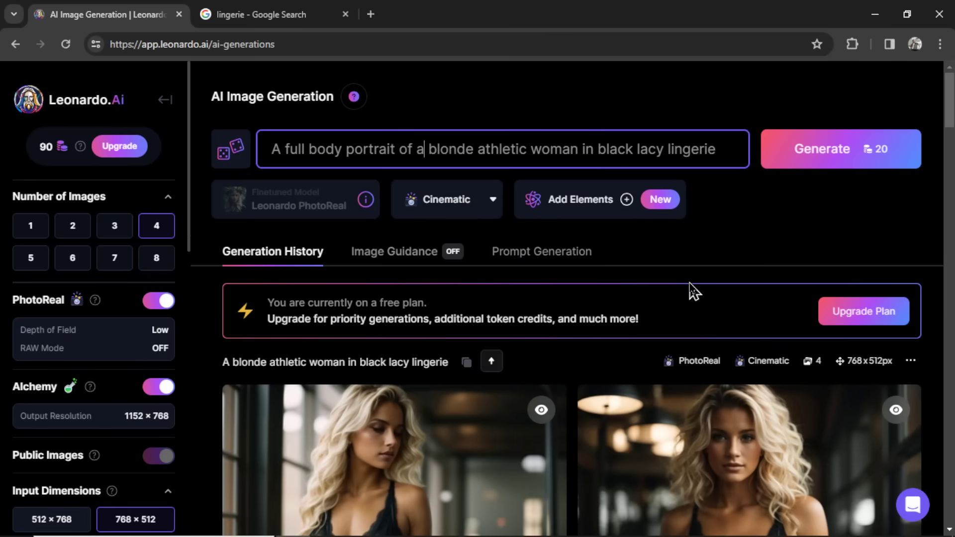
Inspect the images generated for "A full body portrait of a blonde athletic woman in black lacy lingerie" enlarged, one after another
scroll(626, 364, "down", 1)
scroll(810, 245, "up", 1)
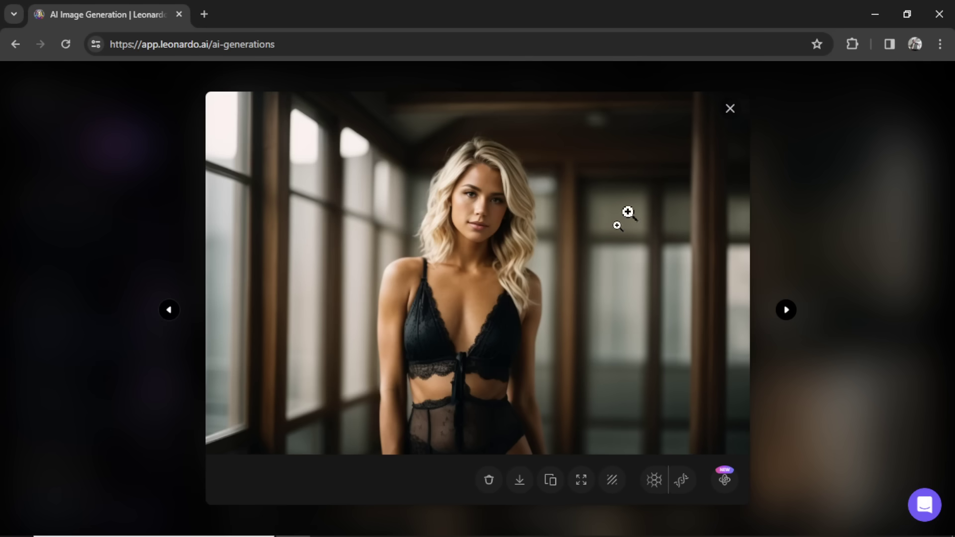
left_click(786, 310)
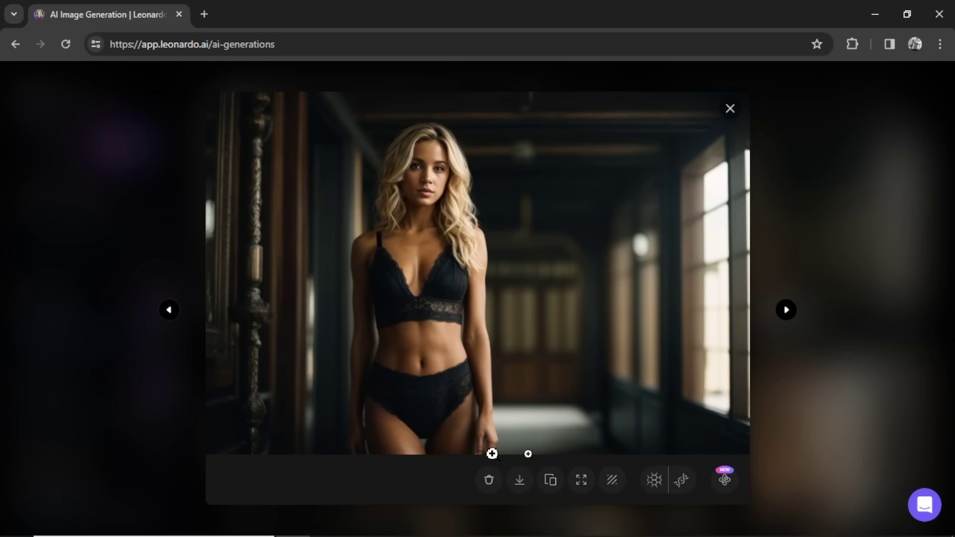
left_click(785, 312)
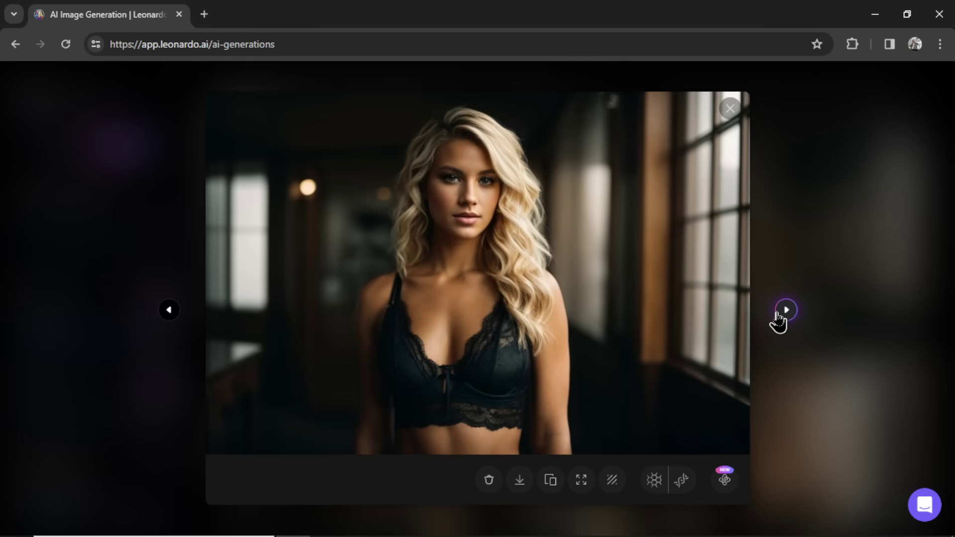
left_click(784, 313)
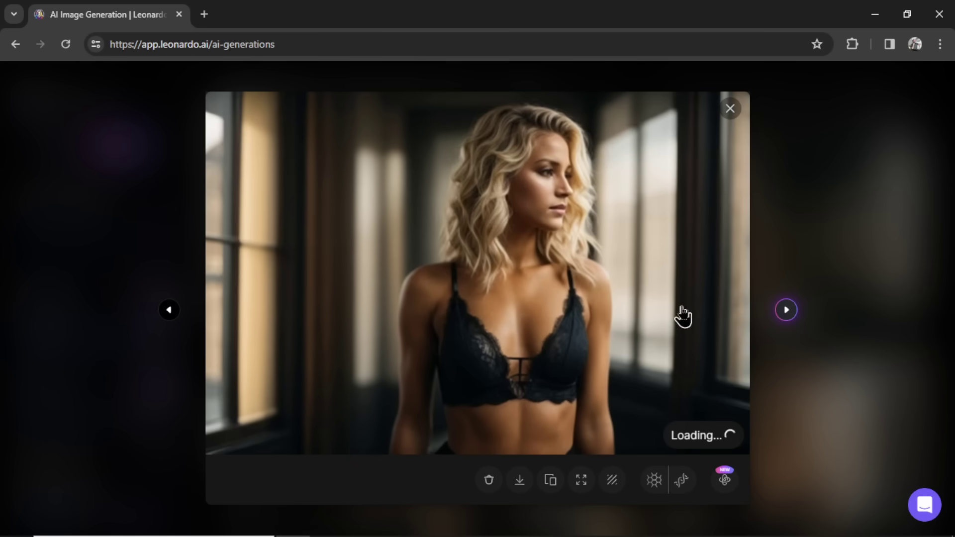
left_click(731, 110)
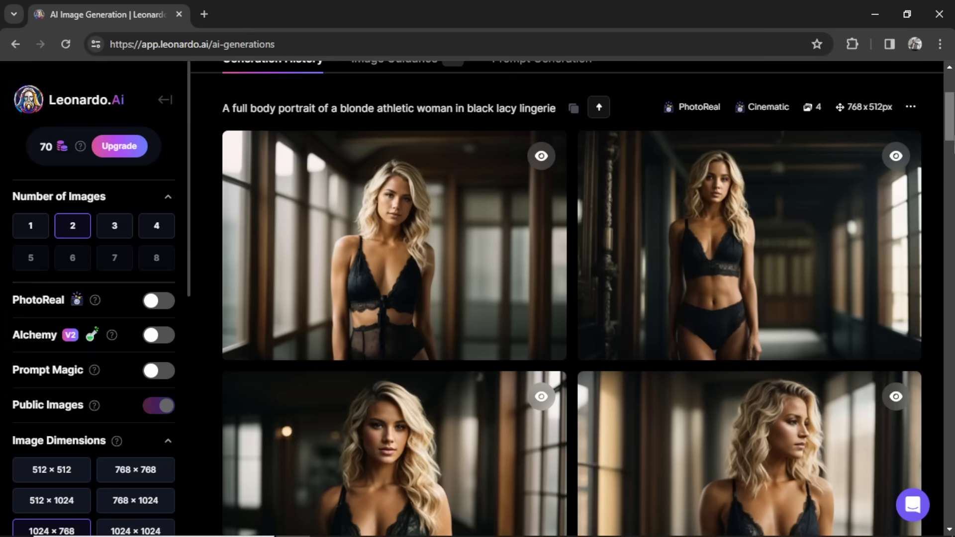
scroll(730, 222, "down", 1)
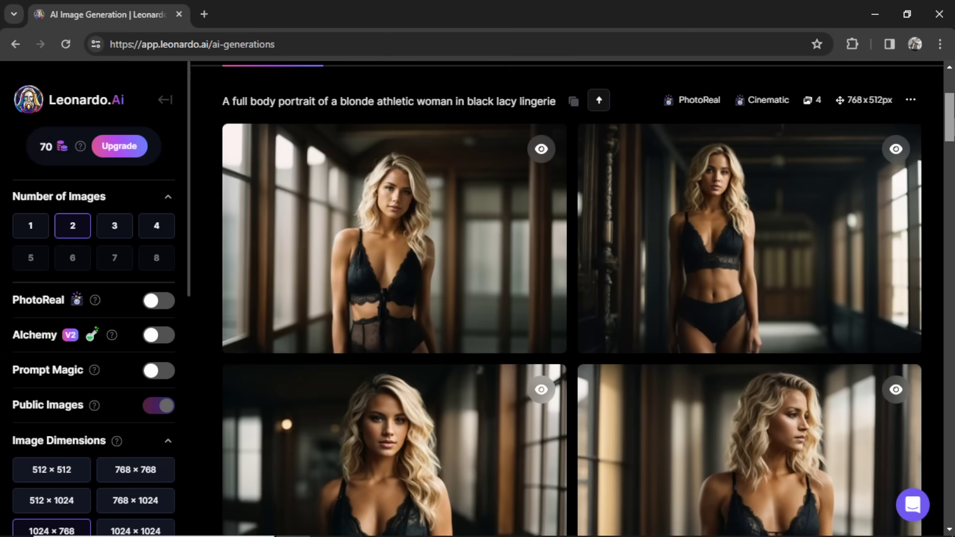
scroll(547, 209, "down", 1)
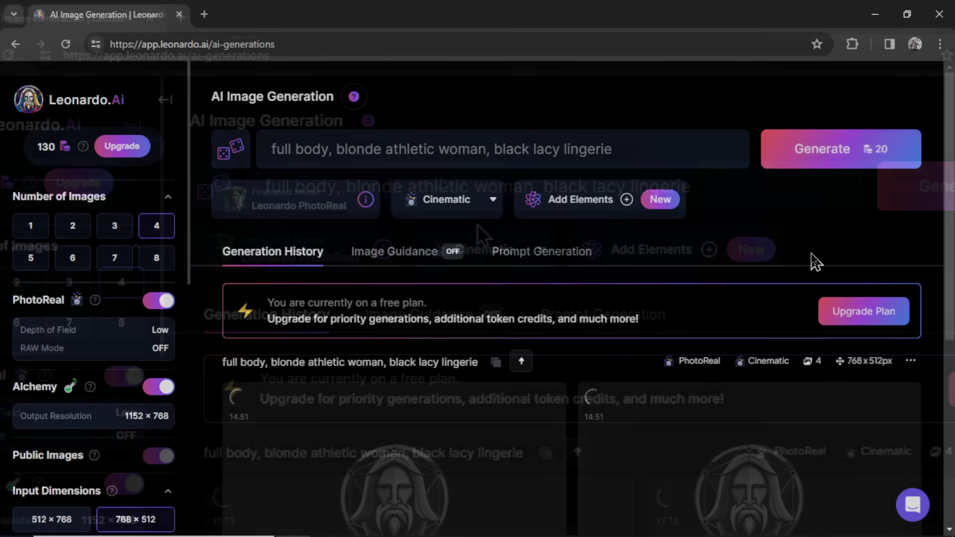
Review the four images generated for "full body, blonde athletic woman, black lacy lingerie" and highlight "full body" in the prompt
scroll(751, 264, "down", 2)
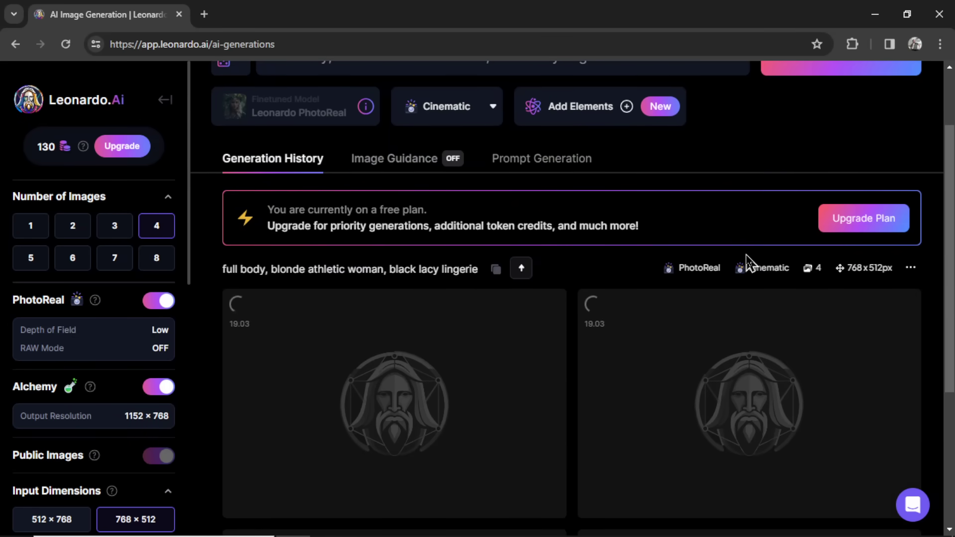
scroll(747, 254, "down", 3)
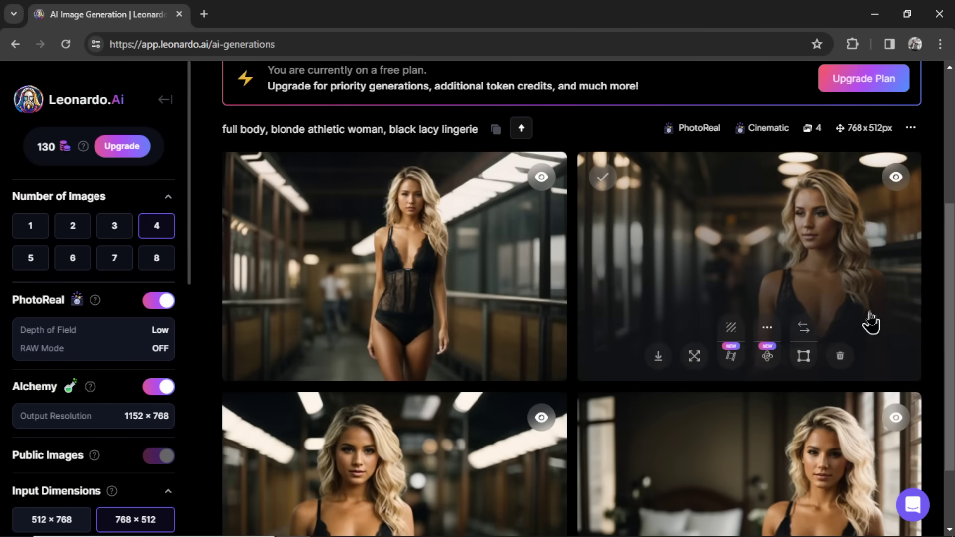
scroll(871, 324, "down", 2)
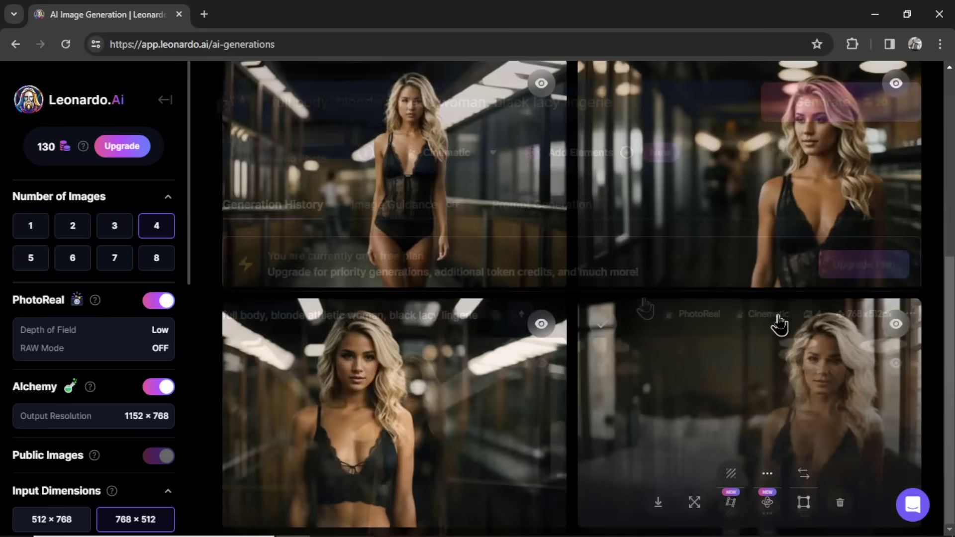
scroll(640, 362, "up", 1)
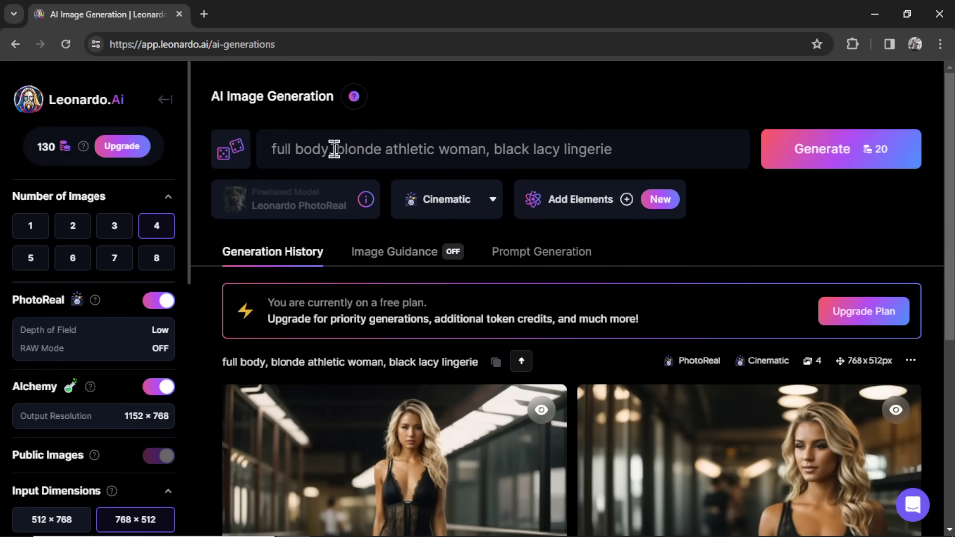
left_click_drag(335, 149, 269, 148)
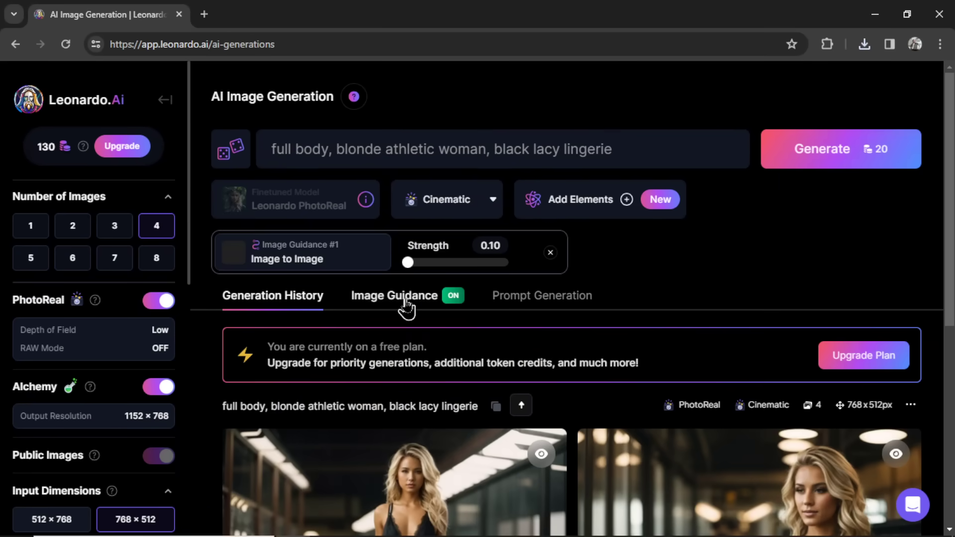
Set the full-length image of the blonde woman in the corridor from your own generations as the Image to Image source
left_click(405, 302)
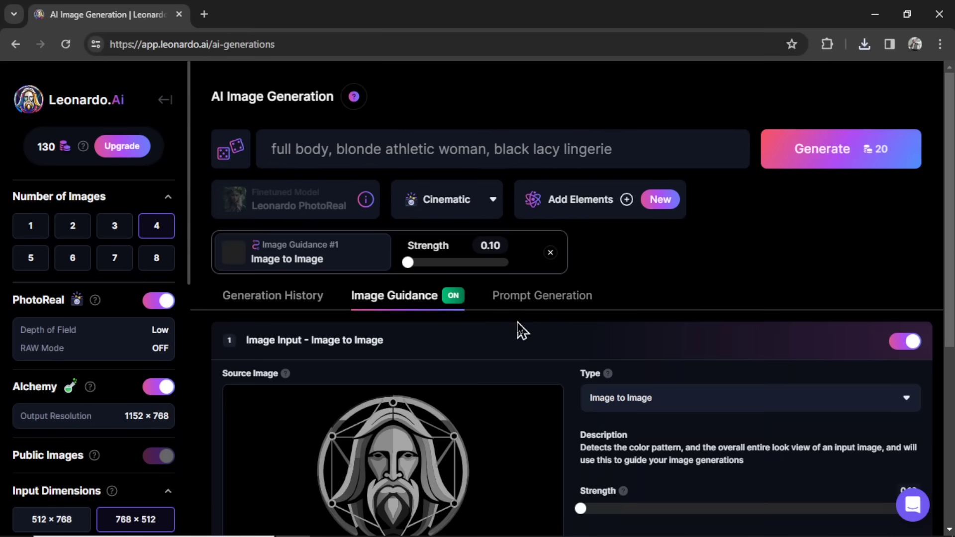
scroll(520, 330, "down", 3)
left_click(515, 430)
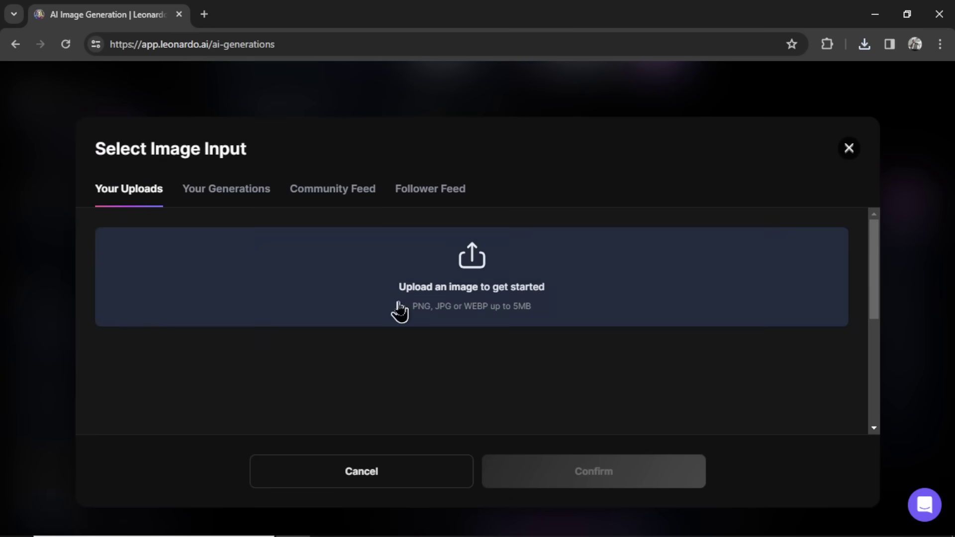
left_click(227, 191)
left_click(190, 354)
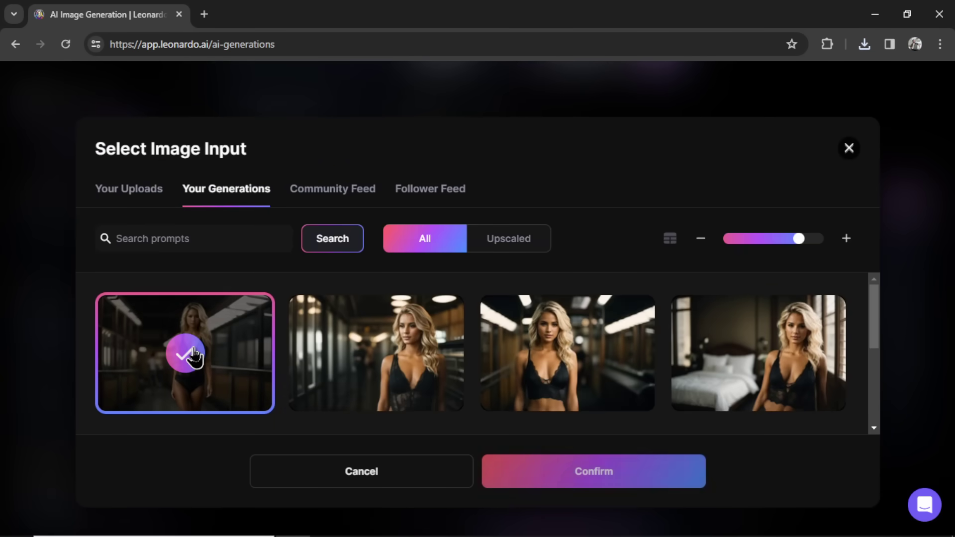
left_click(578, 471)
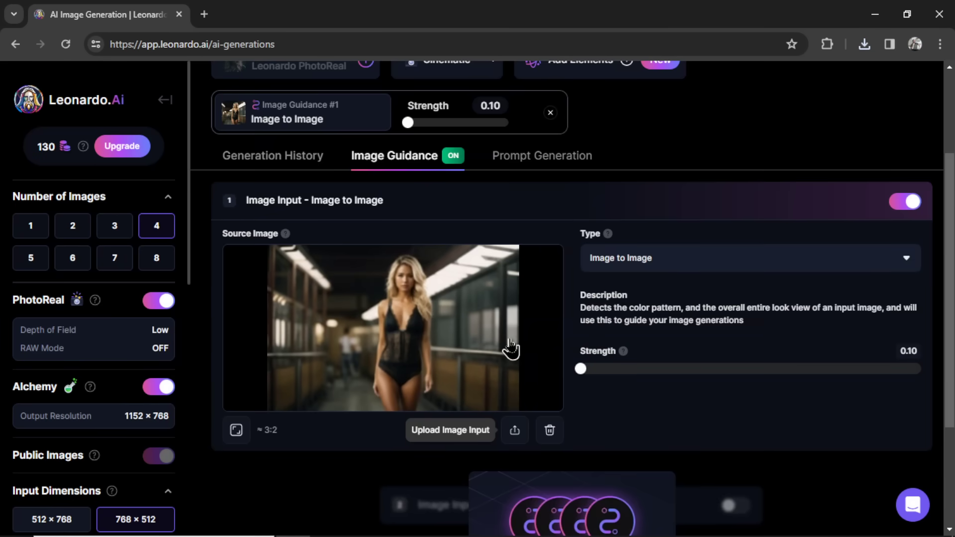
Set the guidance strength to 0.30, change the prompt's "black" to "red", and generate four guided images
scroll(512, 348, "up", 2)
left_click_drag(416, 218, 434, 226)
left_click_drag(530, 101, 497, 101)
type("red lacy lingerie")
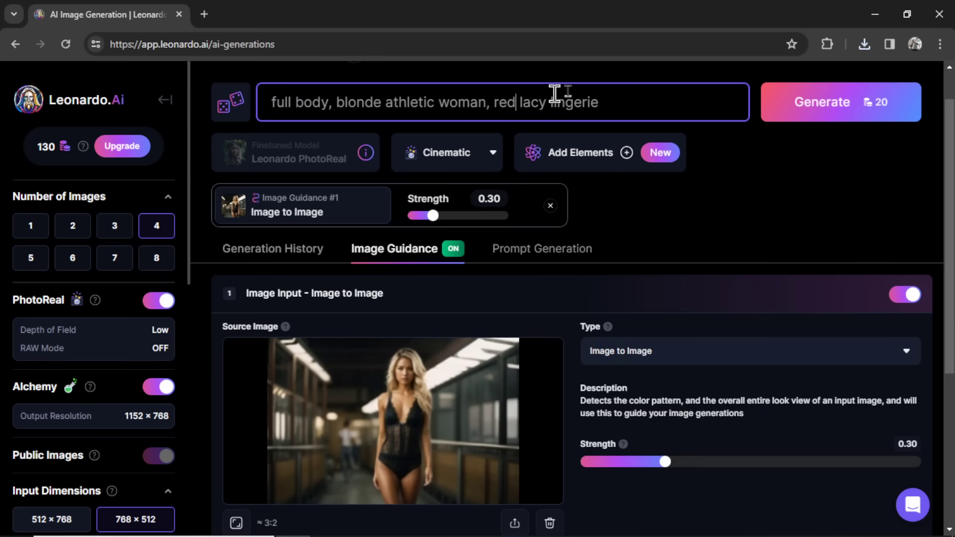
left_click(825, 112)
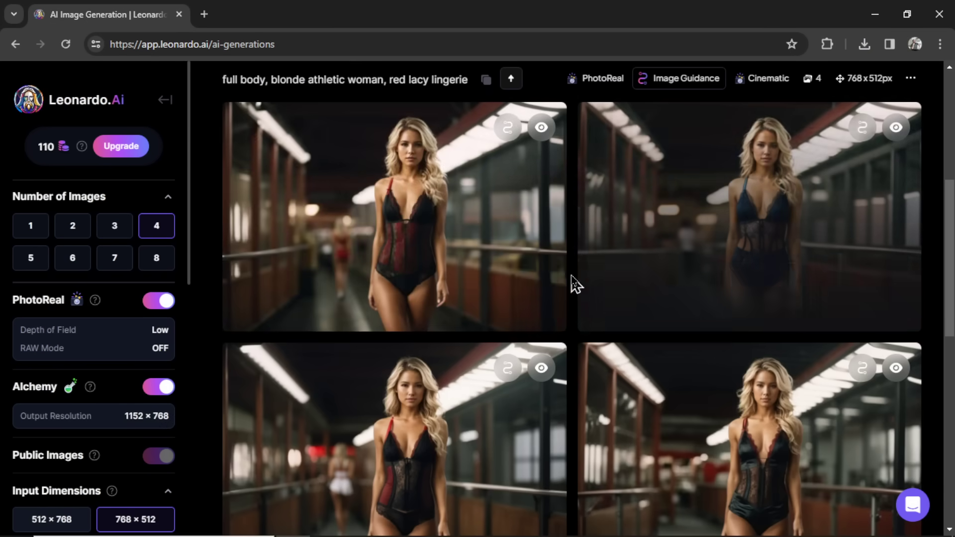
Inspect the guided images for "full body, blonde athletic woman, red lacy lingerie" enlarged, one after another
left_click(438, 211)
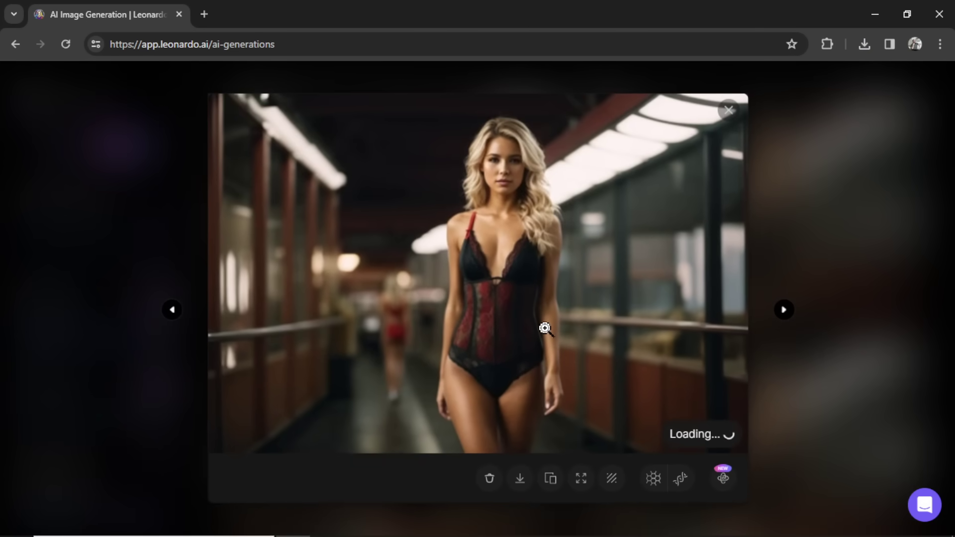
left_click(512, 321)
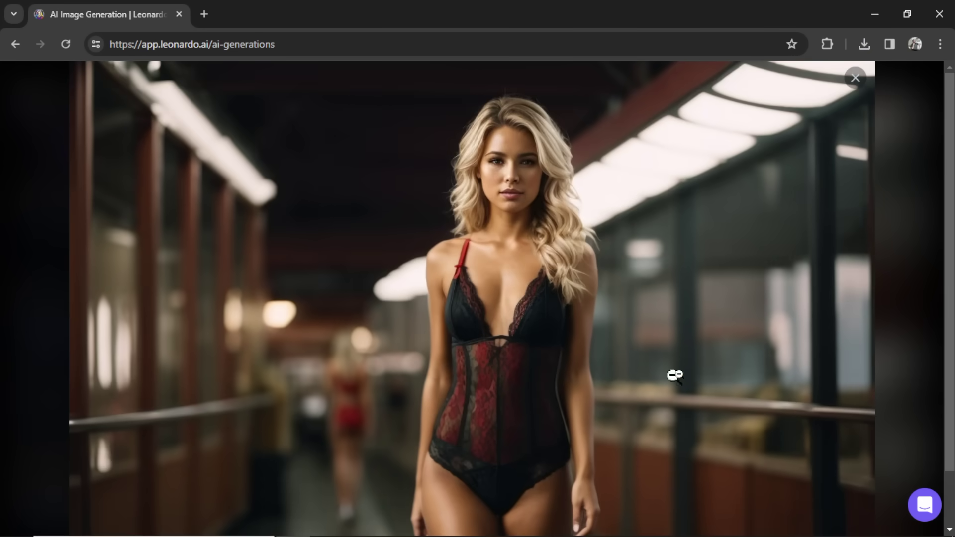
left_click(848, 94)
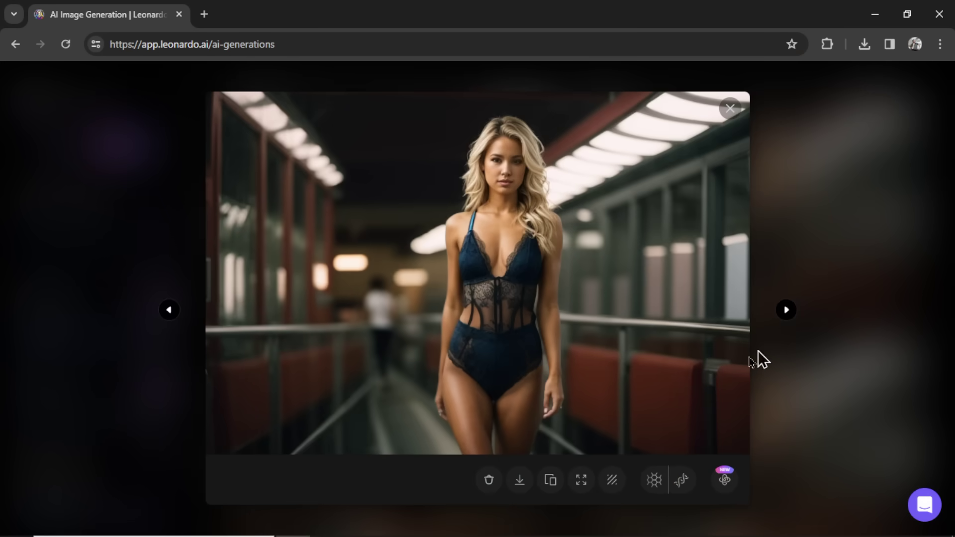
left_click(785, 313)
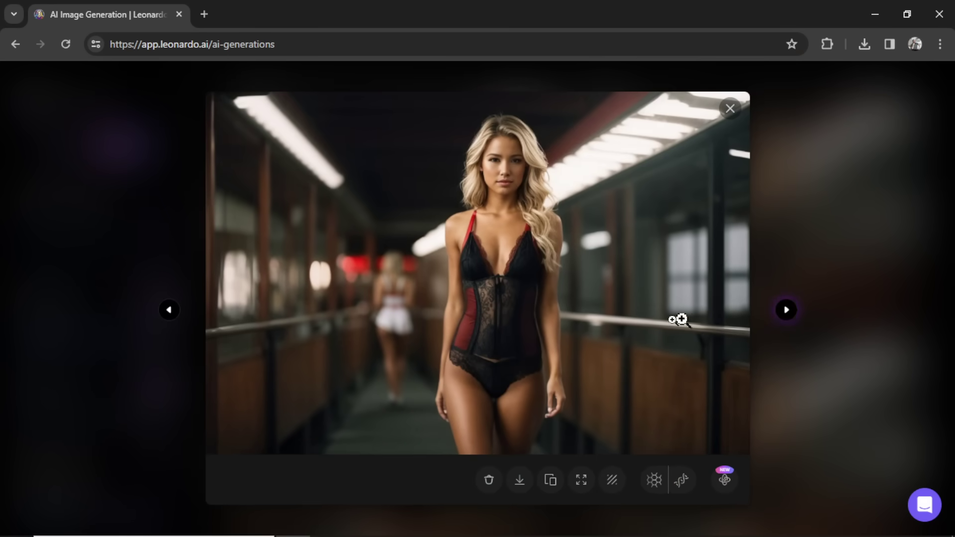
left_click(786, 311)
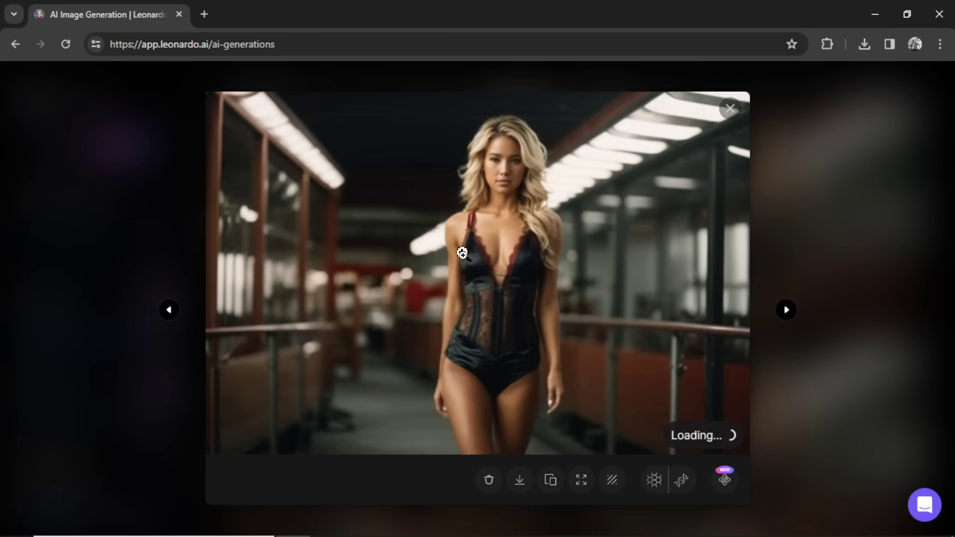
left_click(827, 260)
Shorten the prompt to "red lacy lingerie", set the guidance strength to 0.20, and generate four images
left_click_drag(492, 151, 179, 134)
key("BackSpace")
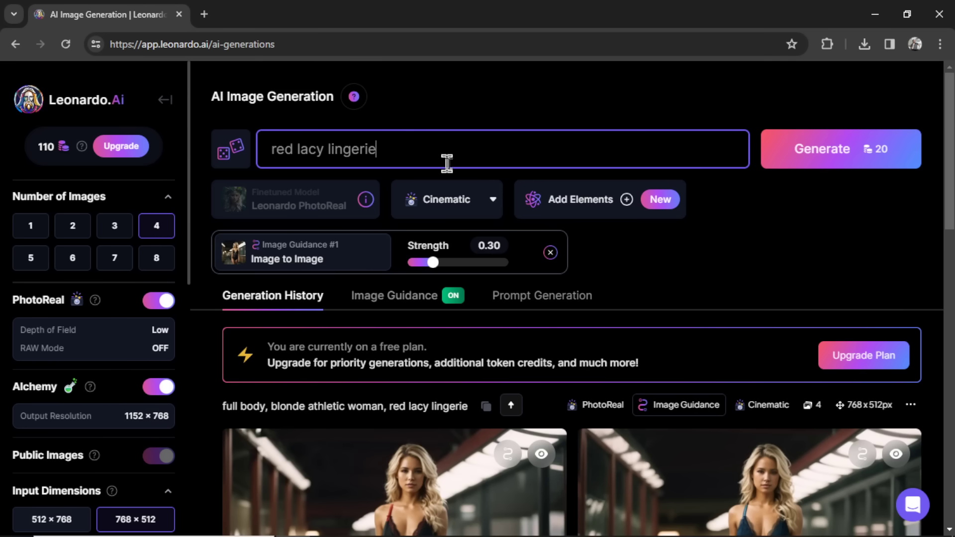
left_click_drag(432, 266, 421, 269)
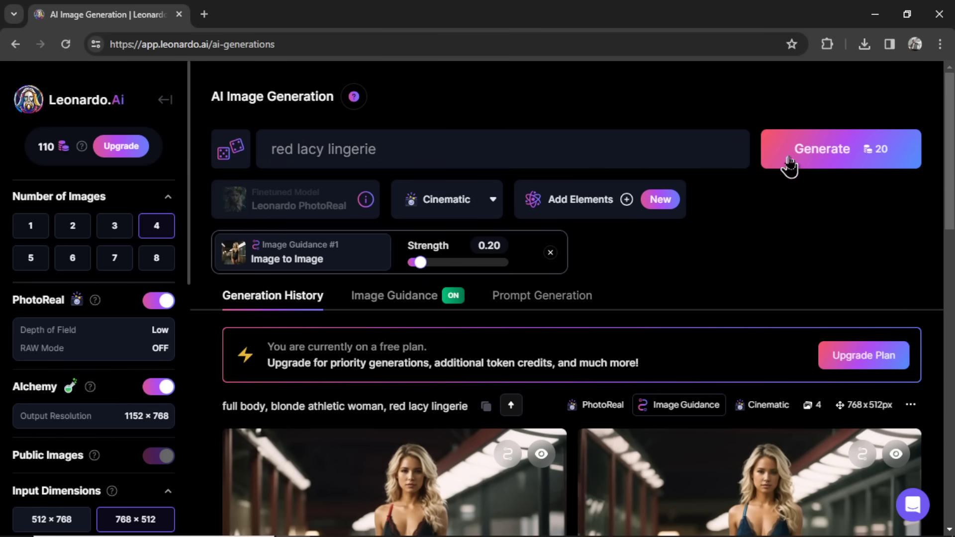
left_click(808, 147)
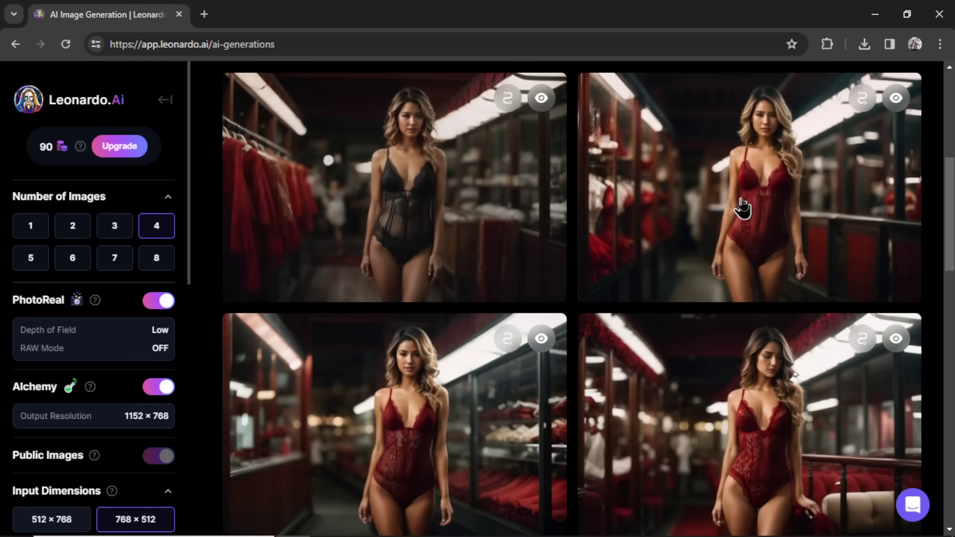
Inspect the guided images for the shortened prompt "red lacy lingerie" enlarged, one after another
left_click(743, 208)
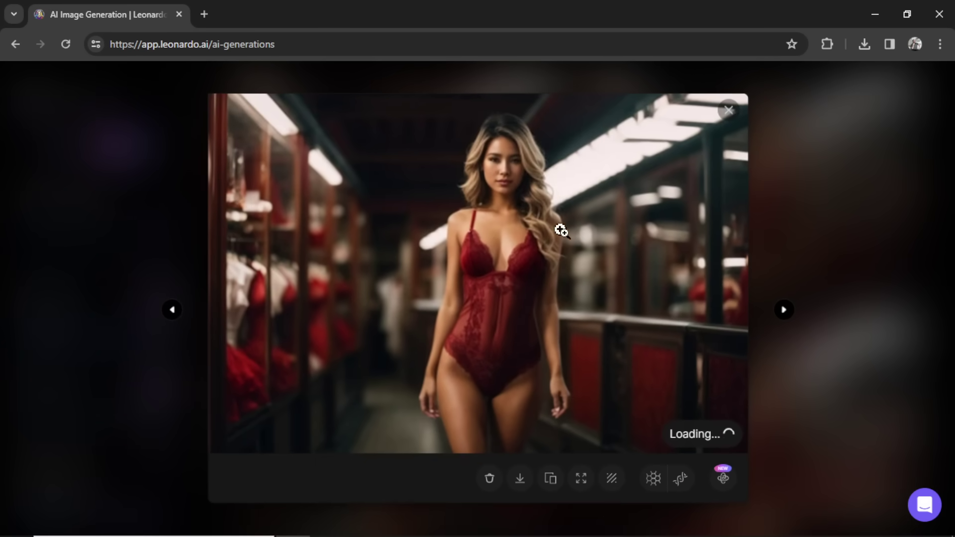
left_click(787, 310)
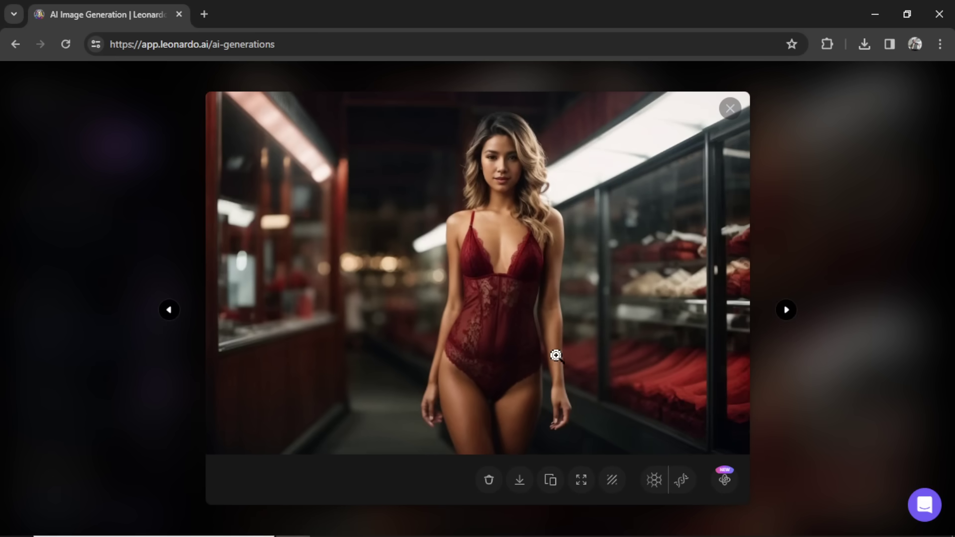
left_click(786, 310)
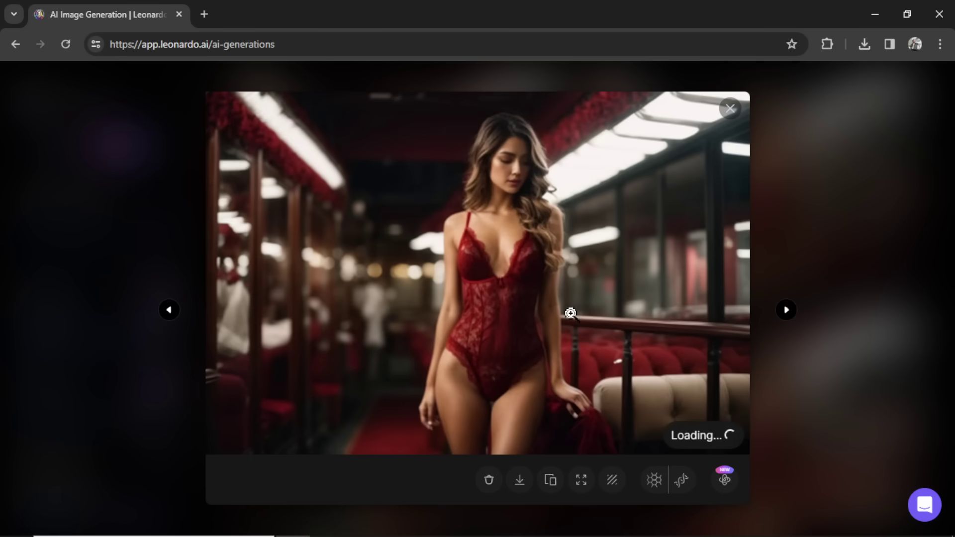
key("Escape")
Copy the prompt "full body, blonde athletic woman, black lacy lingerie" from the generation history
scroll(583, 323, "down", 1)
scroll(583, 323, "down", 1)
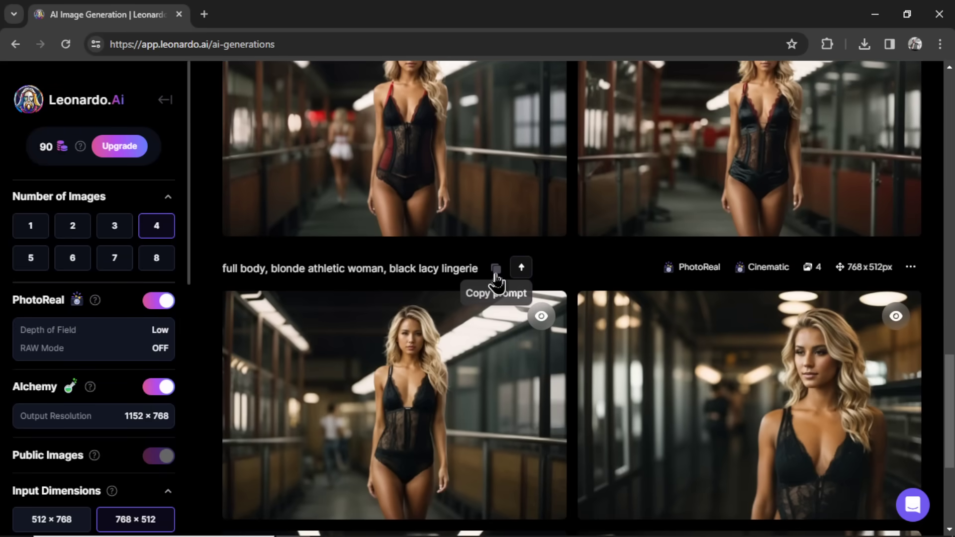
left_click(496, 270)
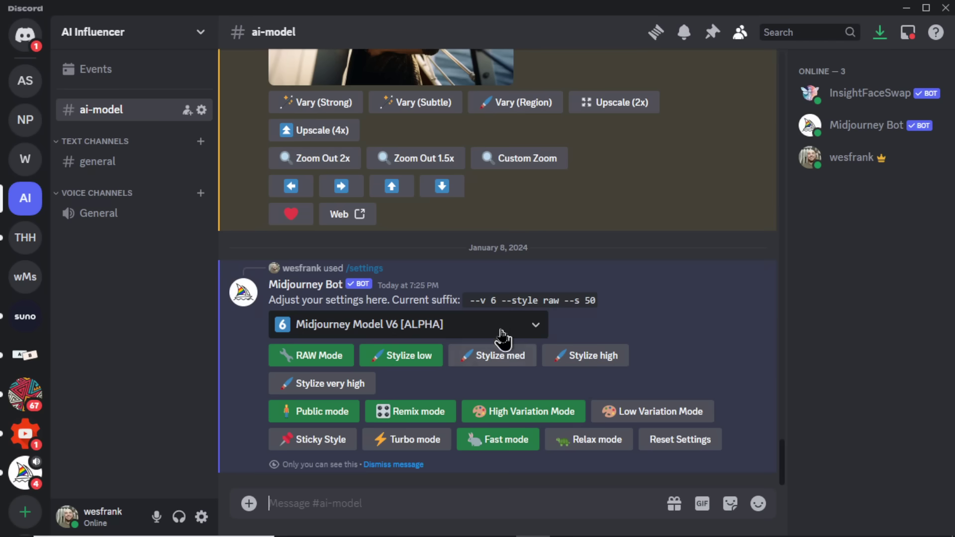
In Discord, choose Midjourney Model V6 [ALPHA] and try to generate the copied prompt with /imagine
left_click(497, 329)
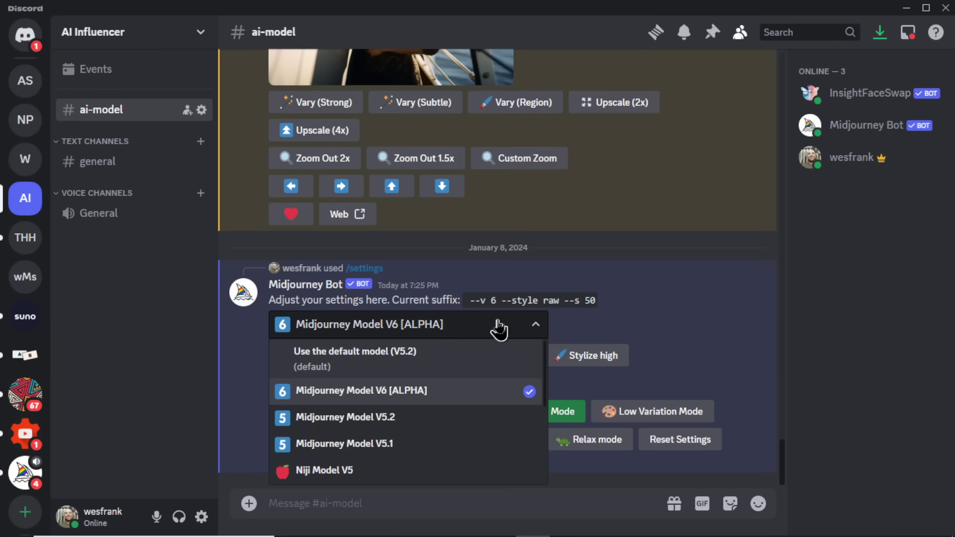
left_click(427, 396)
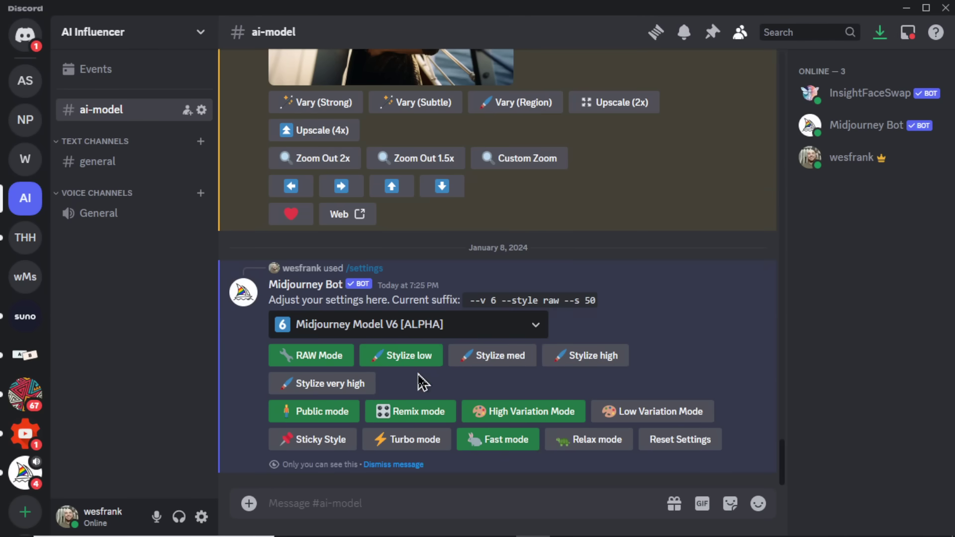
left_click(412, 497)
type("/im")
left_click(455, 275)
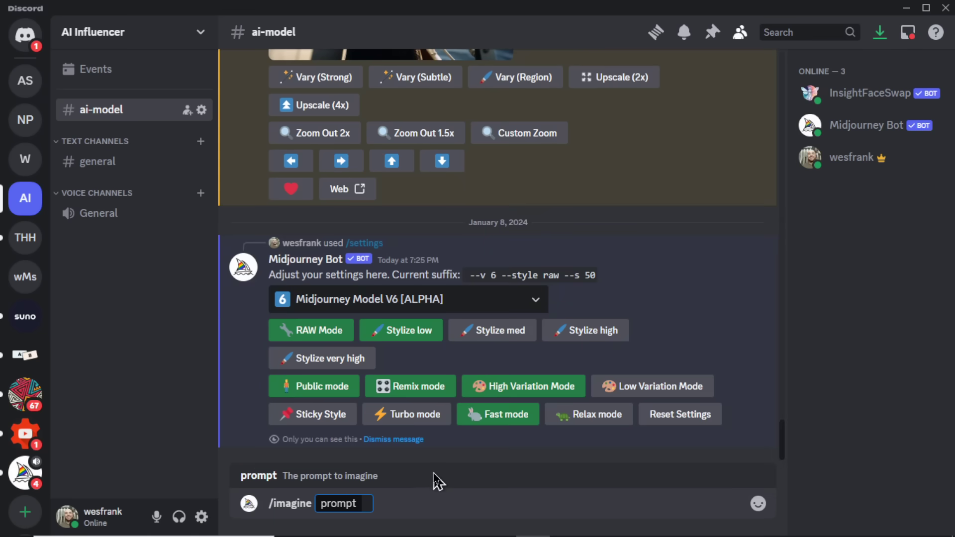
key("ctrl+v")
key("Return")
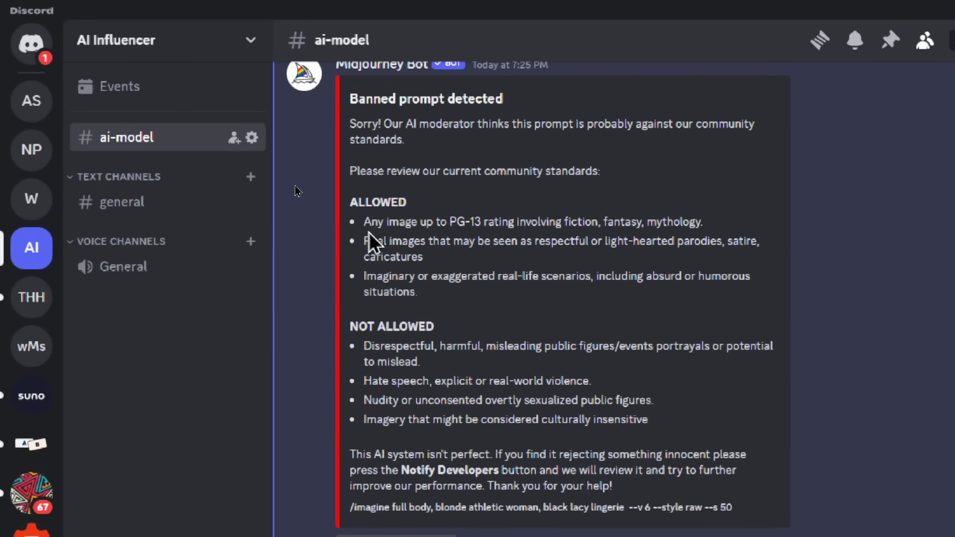
Read the allowed and not-allowed content rules in Midjourney's moderation notice and open the earlier image grid of the brunette woman on a yacht
left_click_drag(363, 221, 485, 224)
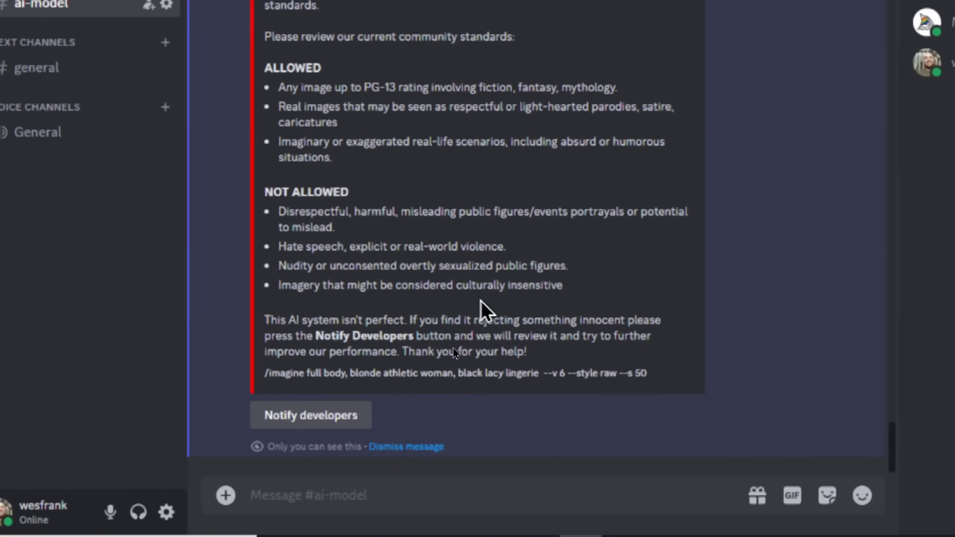
left_click_drag(420, 267, 543, 268)
left_click_drag(476, 269, 519, 269)
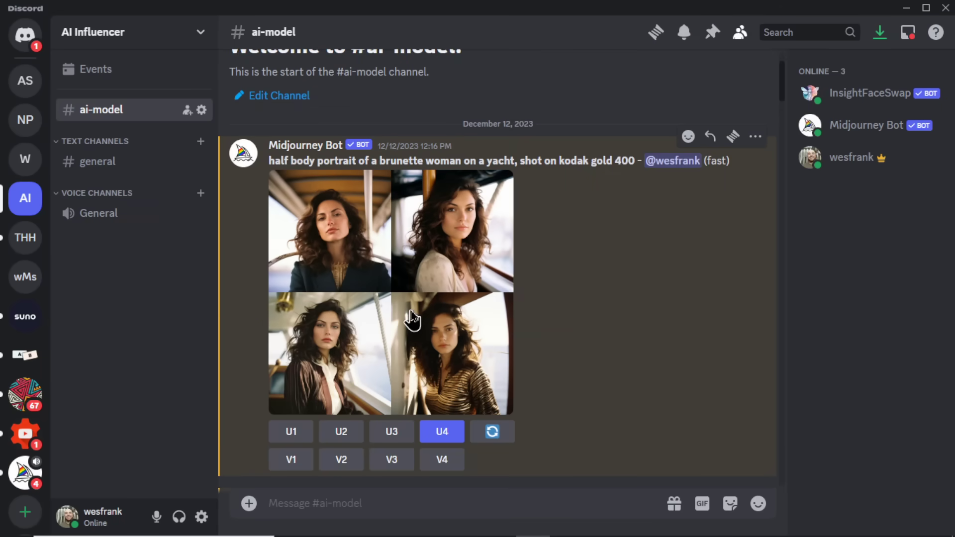
left_click(448, 306)
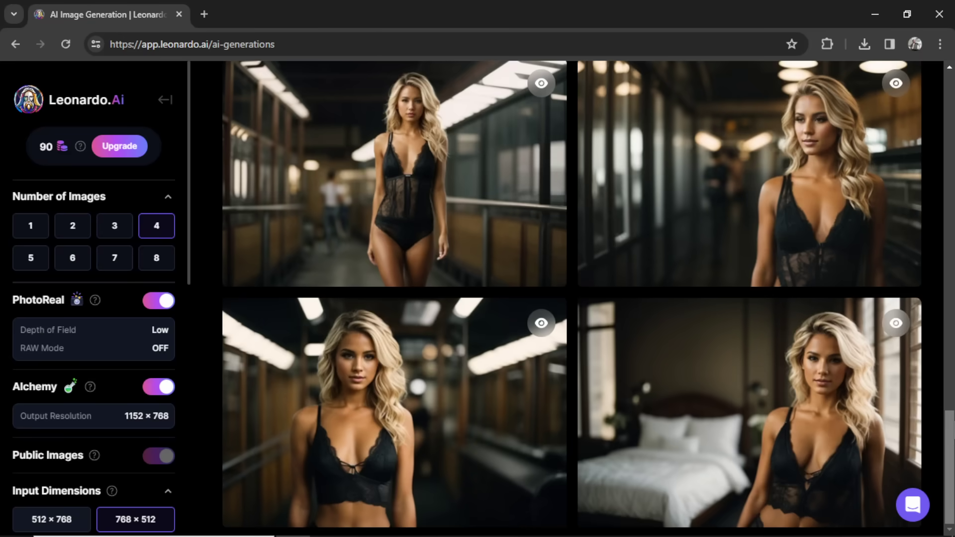
In Leonardo.Ai, find the Viking craftsman images in the generation history and inspect them enlarged, one after another
scroll(949, 423, "up", 8)
scroll(572, 298, "up", 13)
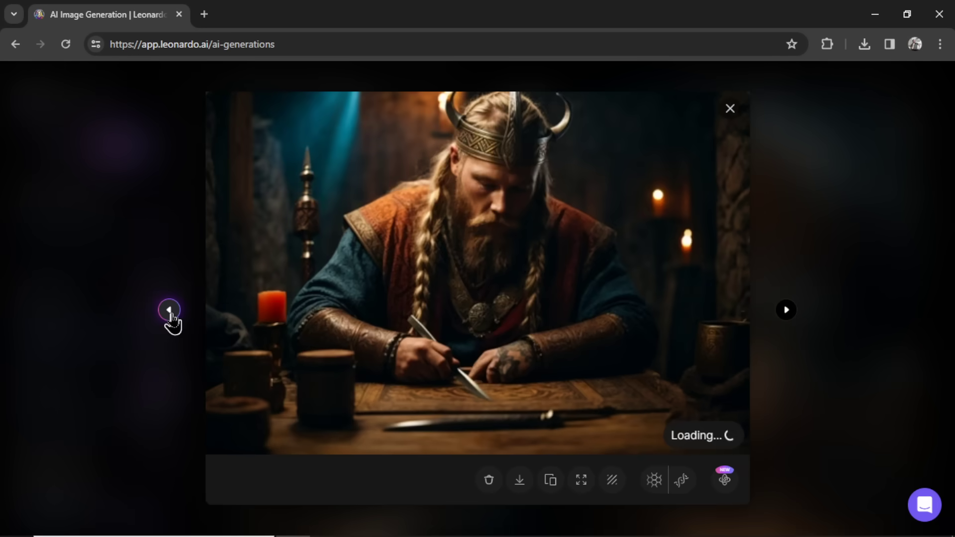
left_click(169, 311)
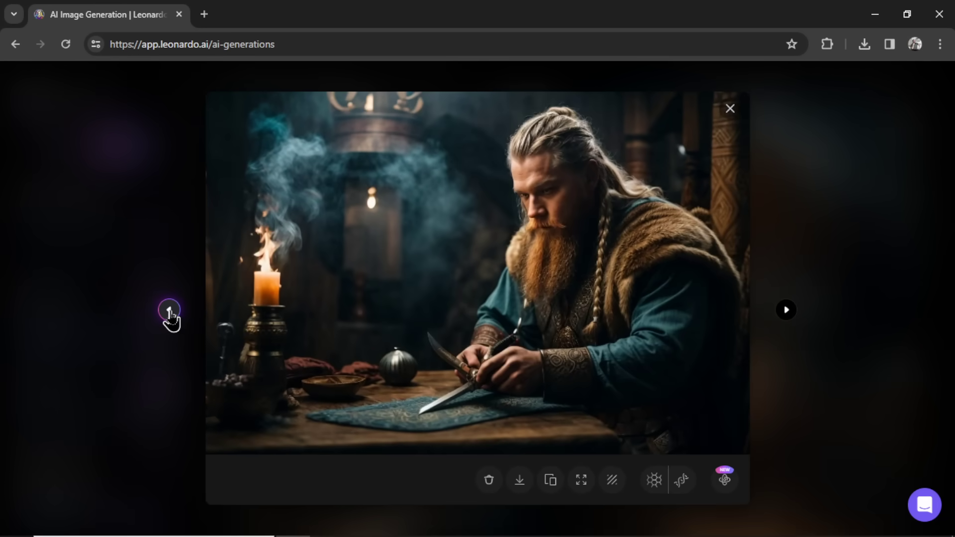
left_click(169, 311)
left_click(169, 311)
left_click(169, 311)
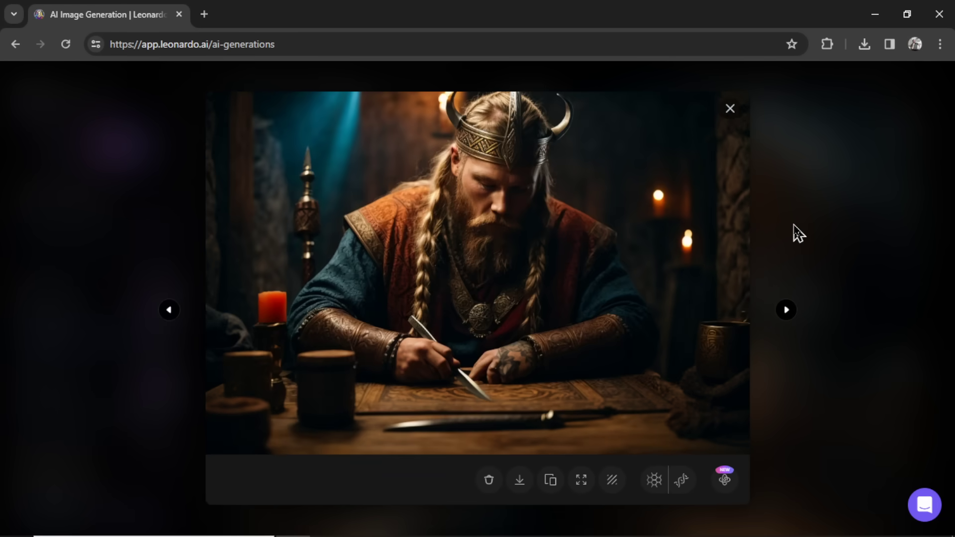